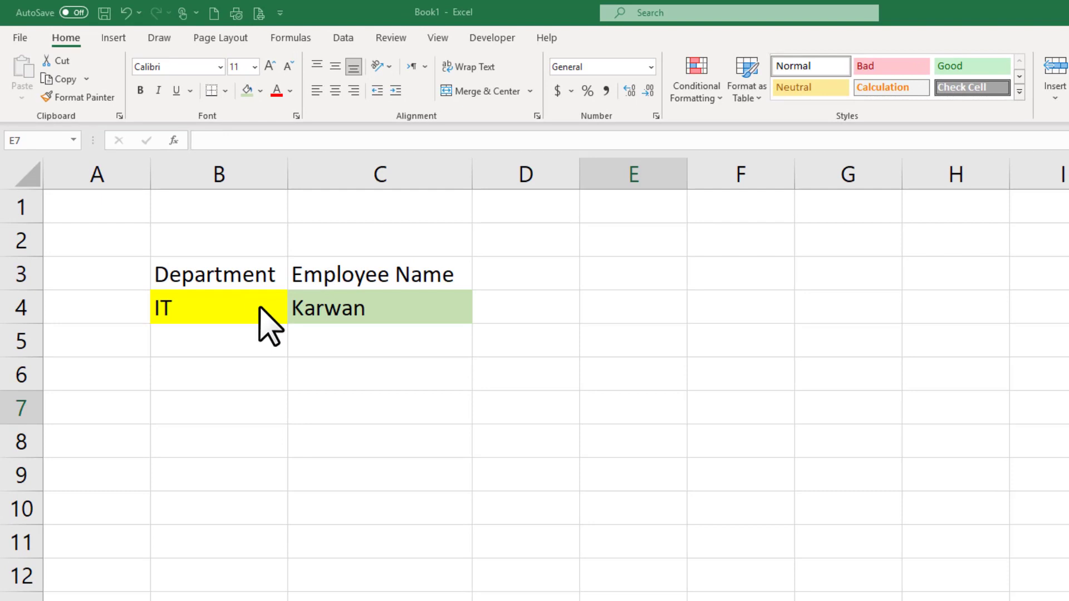
- Pick Tech as the department in B4 and its only employee name in C4
{"action": "left_click", "coordinate": [260, 309]}
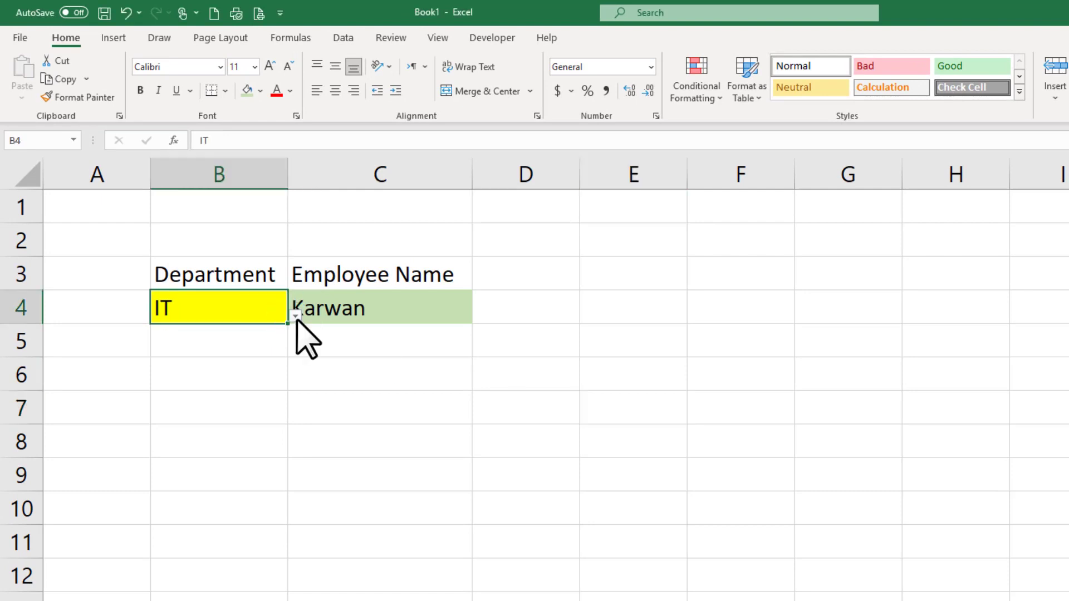
{"action": "left_click", "coordinate": [296, 317]}
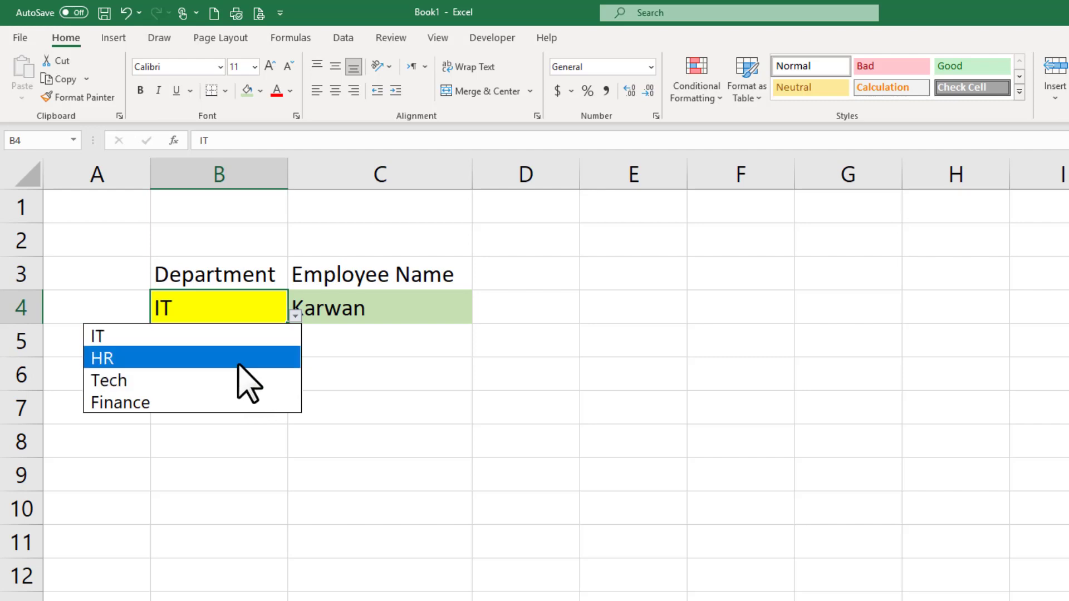
{"action": "left_click", "coordinate": [239, 381]}
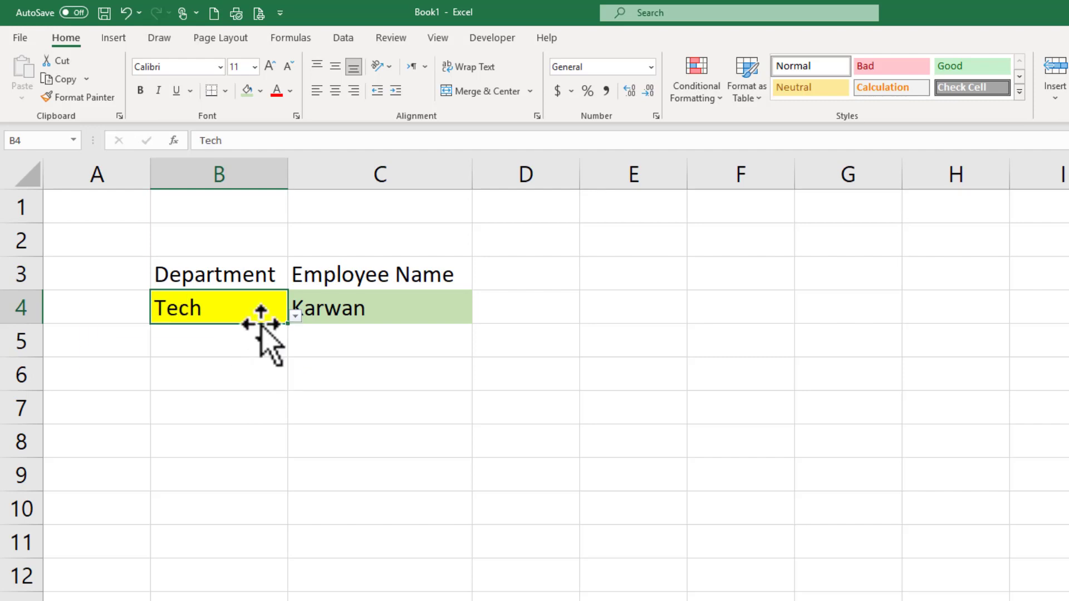
{"action": "left_click", "coordinate": [402, 318]}
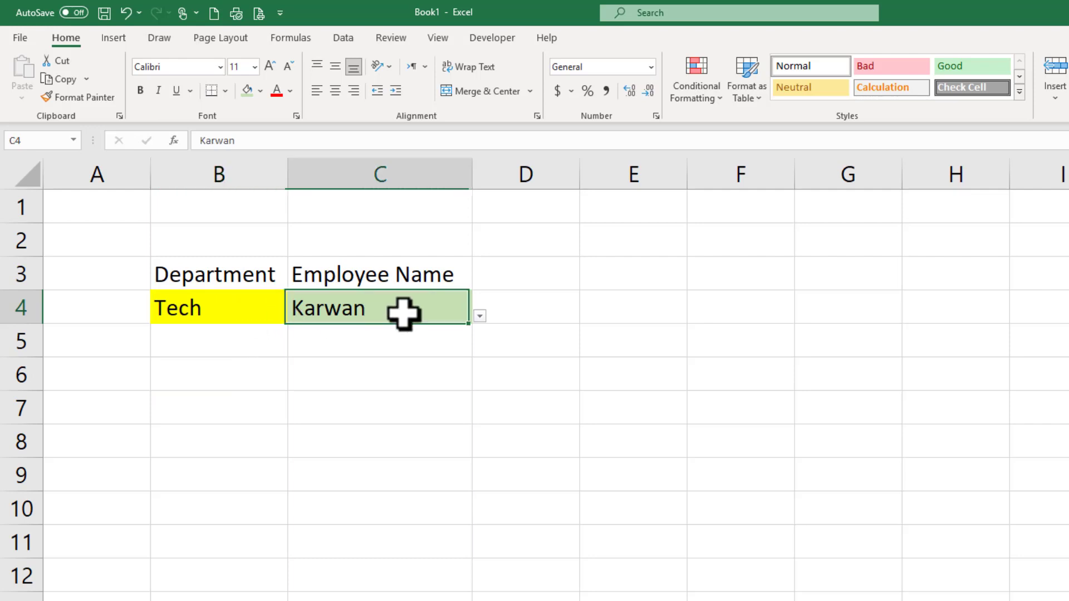
{"action": "left_click", "coordinate": [480, 315]}
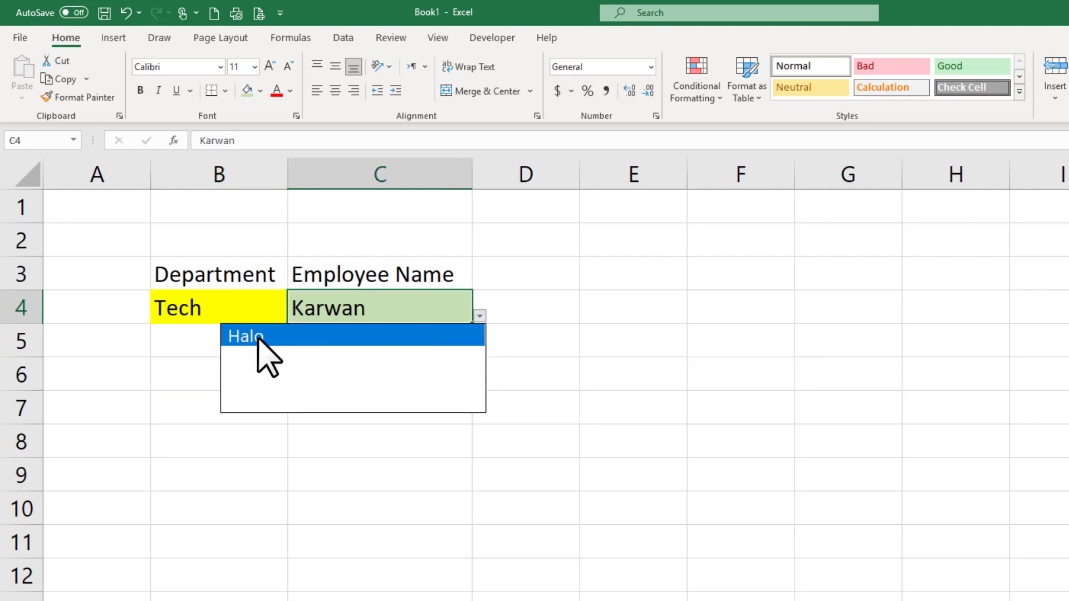
{"action": "left_click", "coordinate": [259, 336]}
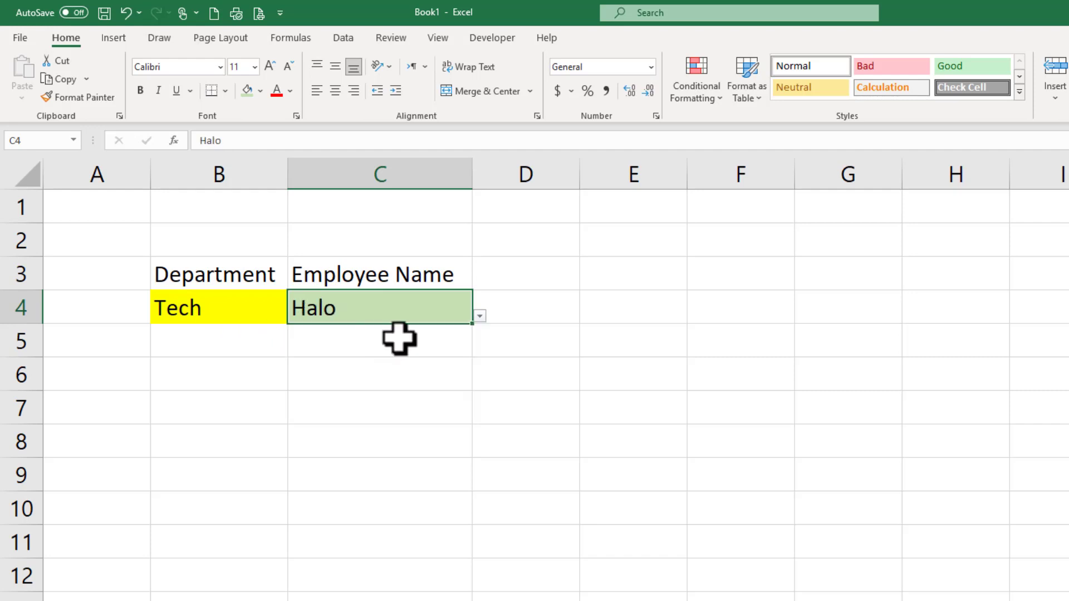
- Switch B4 back to IT and bring up C4's list of IT employee names
{"action": "left_click", "coordinate": [262, 308]}
{"action": "left_click", "coordinate": [293, 316]}
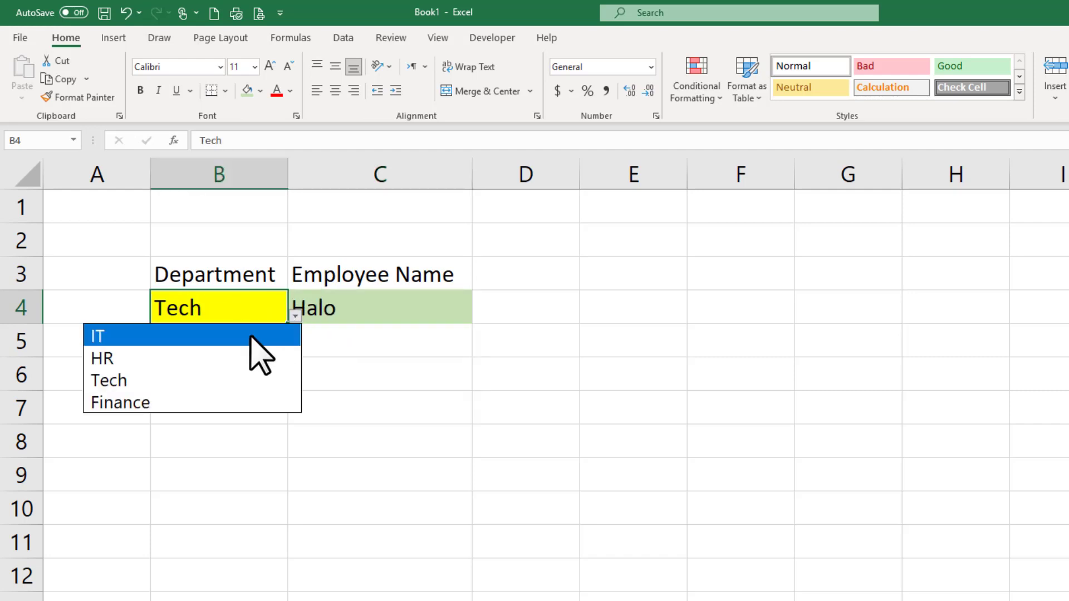
{"action": "left_click", "coordinate": [257, 333]}
{"action": "left_click", "coordinate": [382, 310]}
{"action": "left_click", "coordinate": [479, 316]}
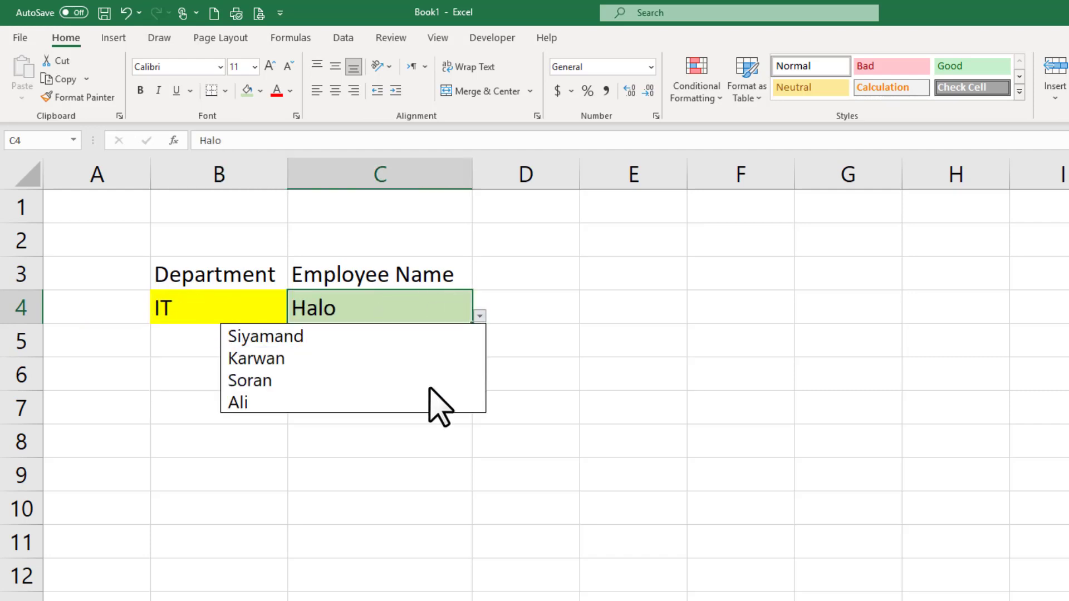
- Choose an IT employee in C4, then recheck the B4 and C4 lists without changing them
{"action": "left_click", "coordinate": [433, 381]}
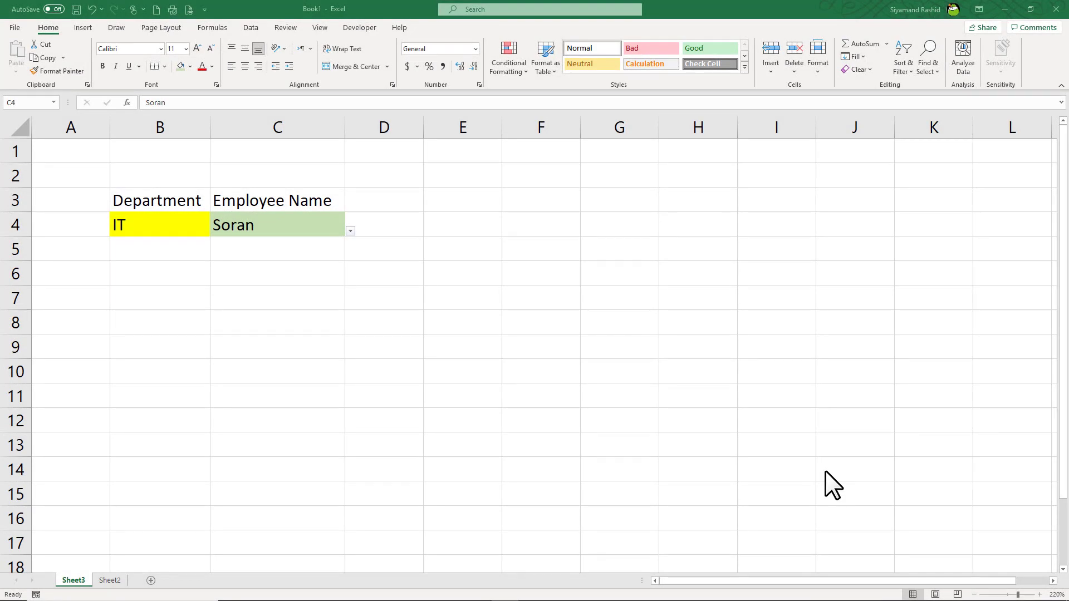
{"action": "key", "text": "Left"}
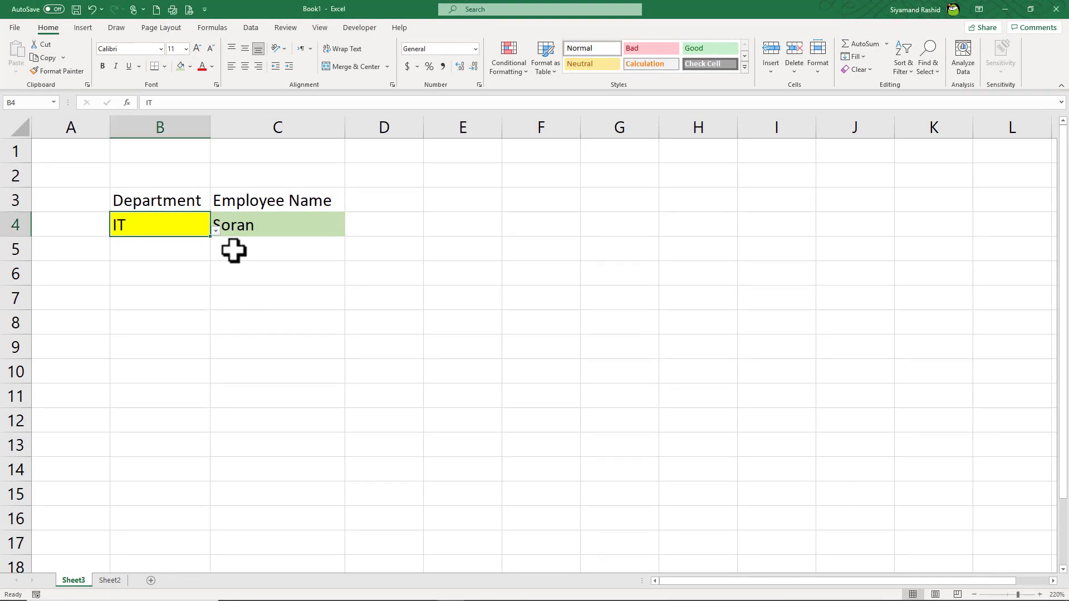
{"action": "left_click", "coordinate": [216, 231]}
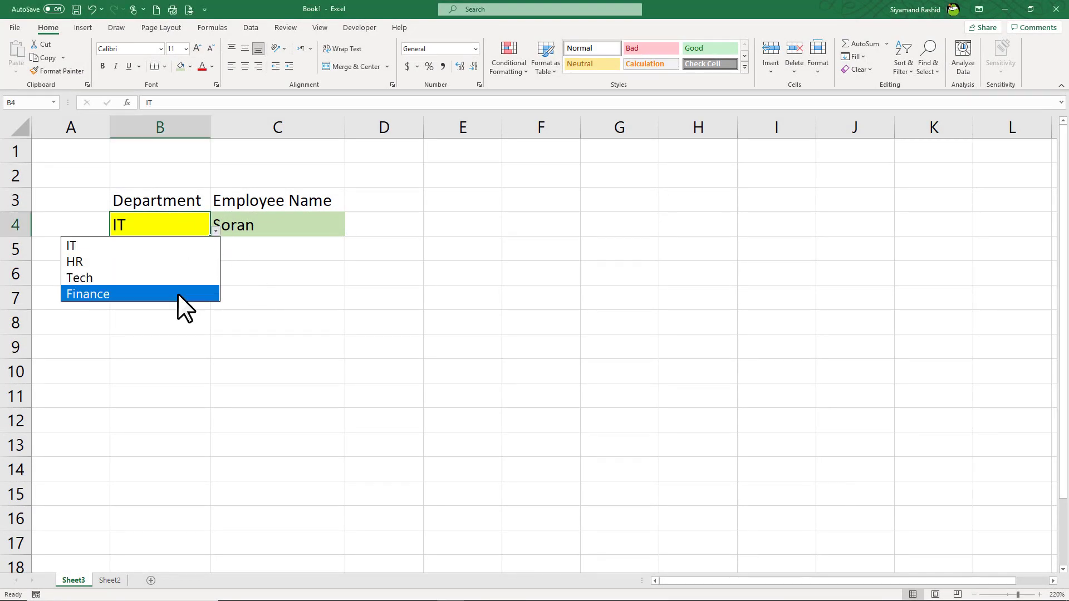
{"action": "left_click", "coordinate": [269, 226]}
{"action": "left_click", "coordinate": [350, 230]}
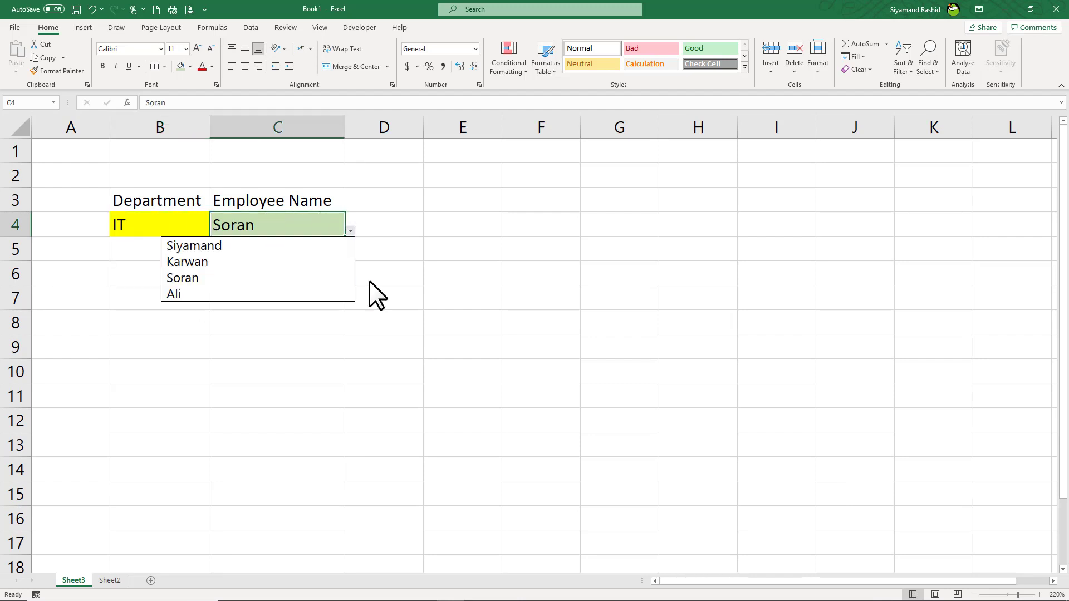
{"action": "left_click", "coordinate": [369, 294]}
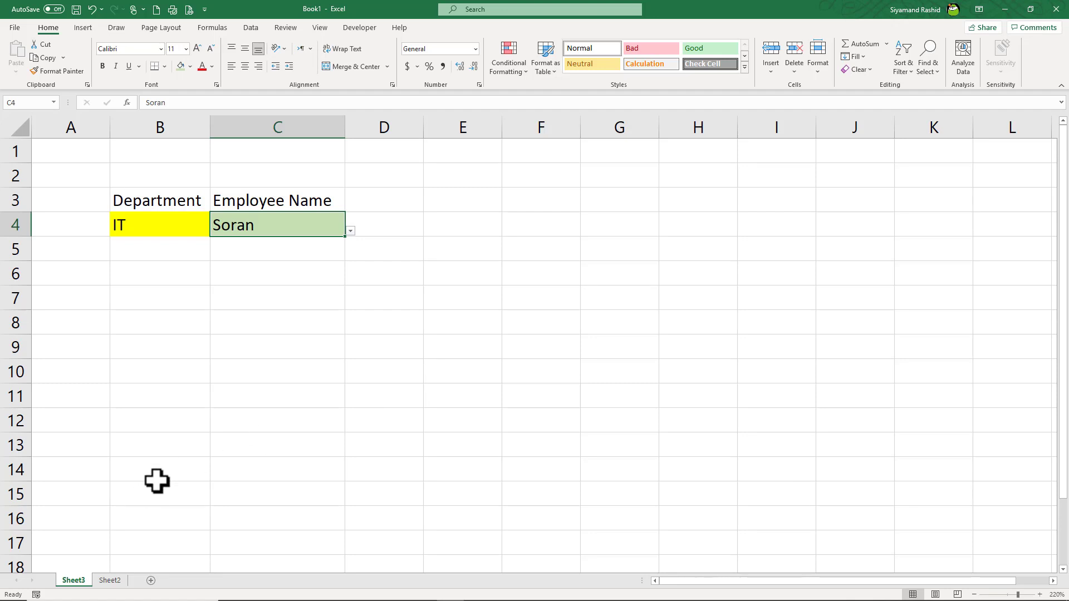
- Go to Sheet2 and view the IT, HR, Tech and Finance employee table
{"action": "left_click", "coordinate": [110, 581]}
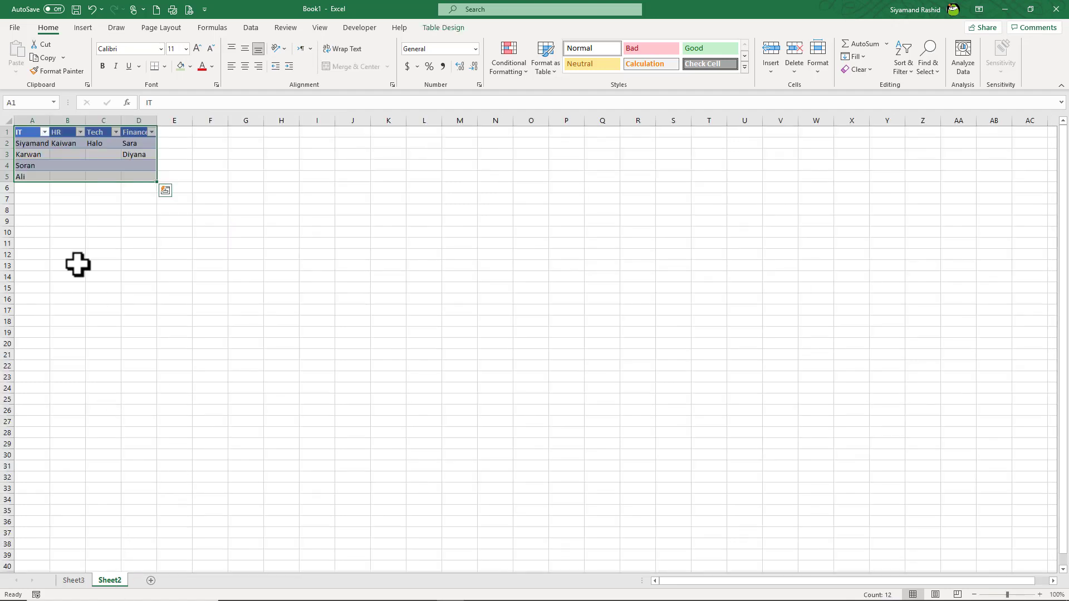
{"action": "left_click", "coordinate": [91, 243]}
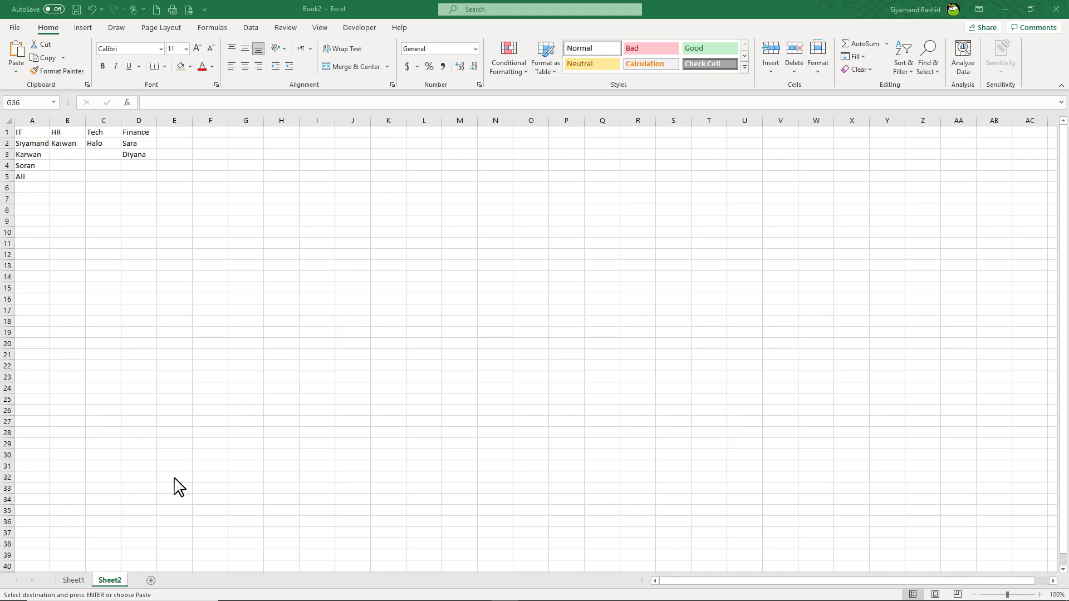
- Move to Book2's empty Sheet1 and select cell D5 for the heading
{"action": "left_click", "coordinate": [84, 579]}
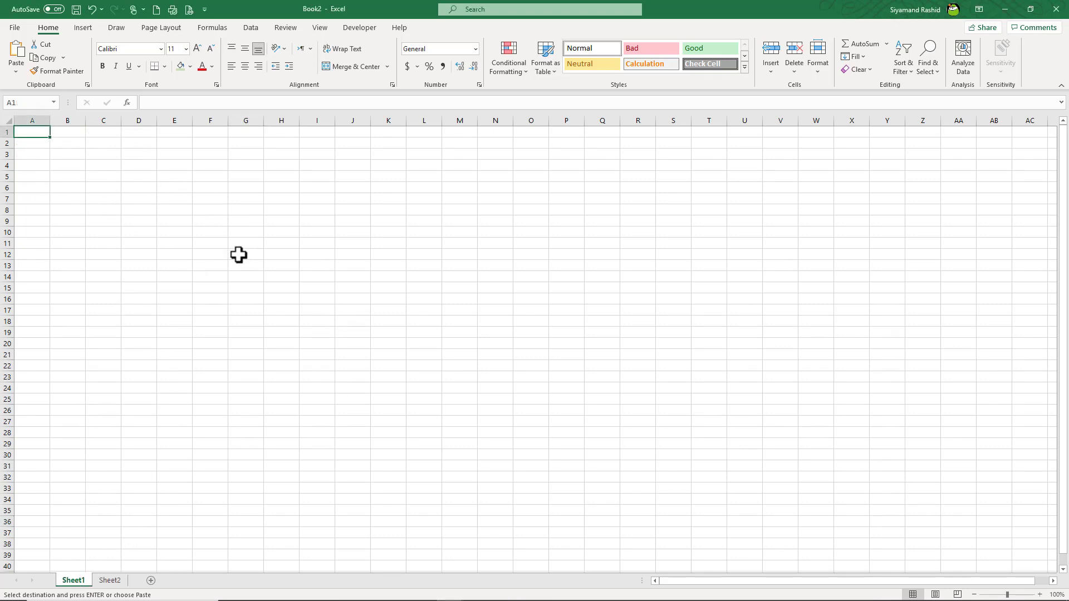
{"action": "key", "text": "ctrl+v"}
{"action": "left_click", "coordinate": [110, 580]}
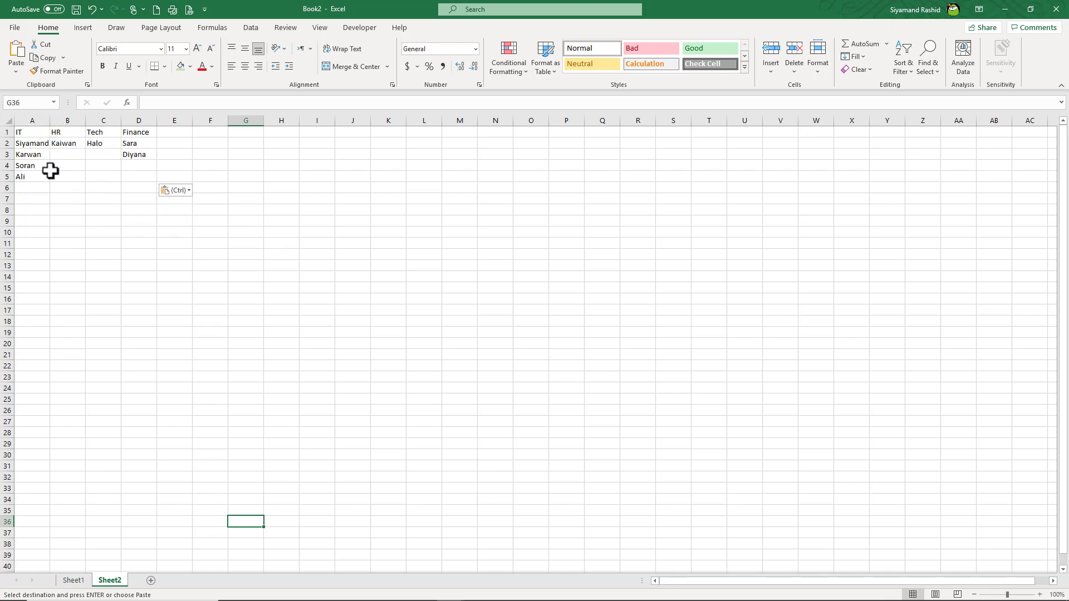
{"action": "left_click", "coordinate": [74, 581]}
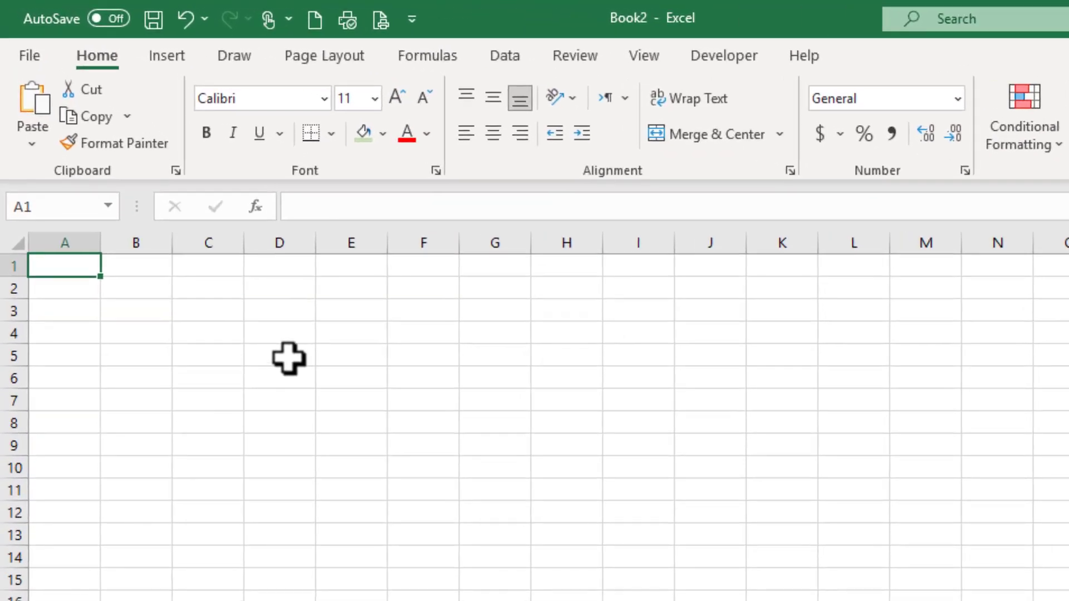
{"action": "left_click", "coordinate": [285, 359]}
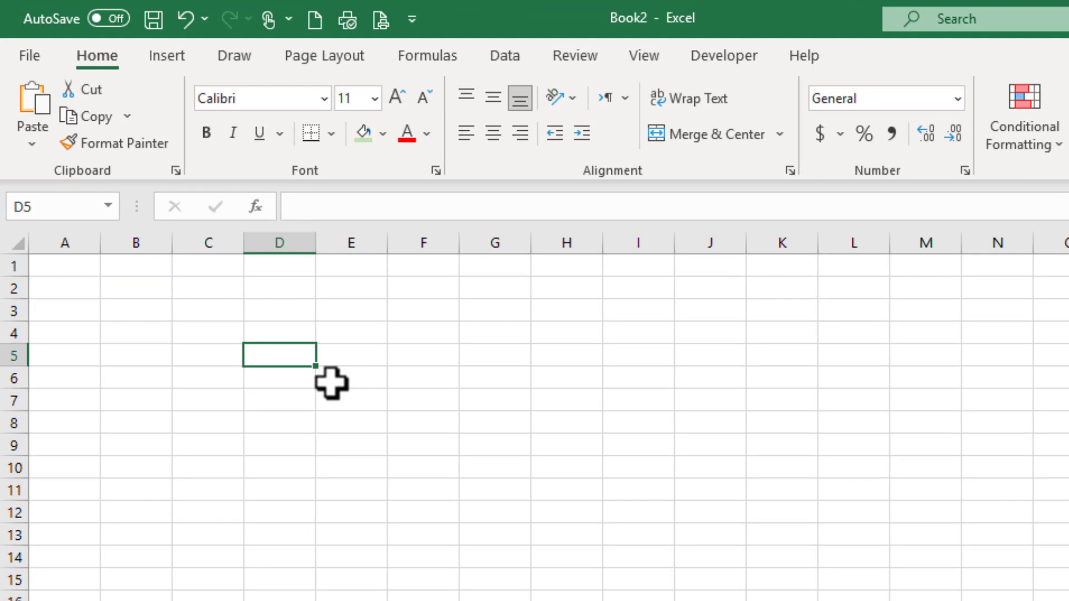
- Enter the heading Department in D5 and widen column D to fit it
{"action": "type", "text": "Departm"}
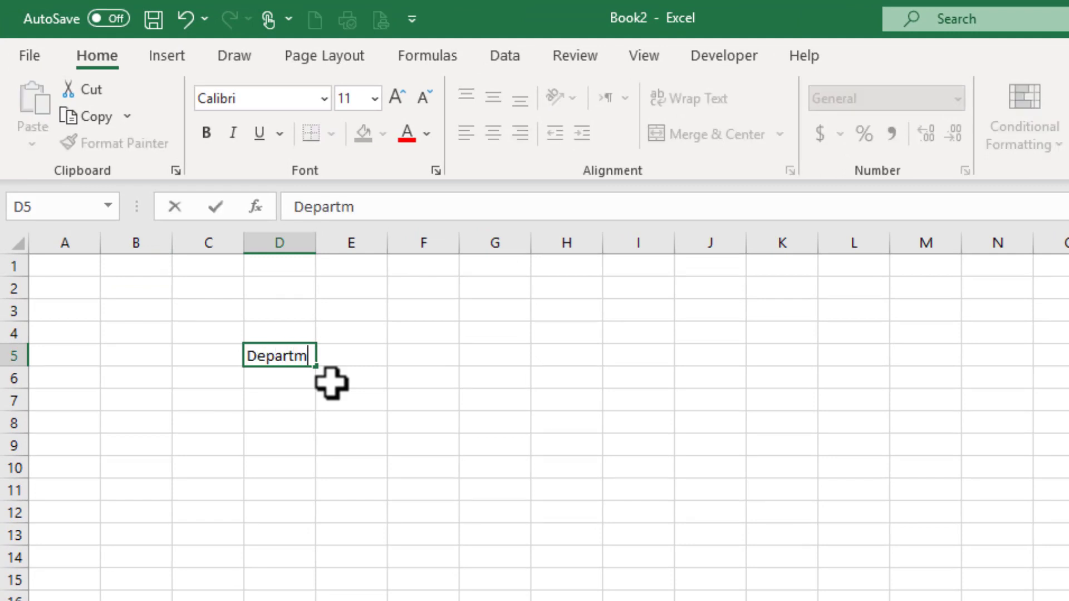
{"action": "type", "text": "ent"}
{"action": "key", "text": "Return"}
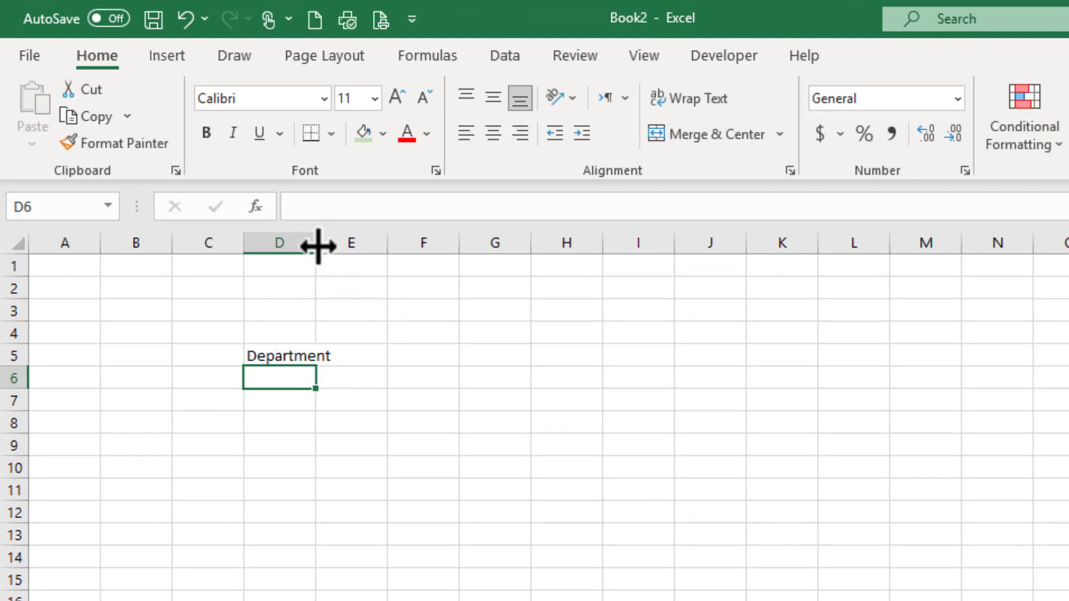
{"action": "left_click_drag", "start_coordinate": [317, 243], "coordinate": [364, 244]}
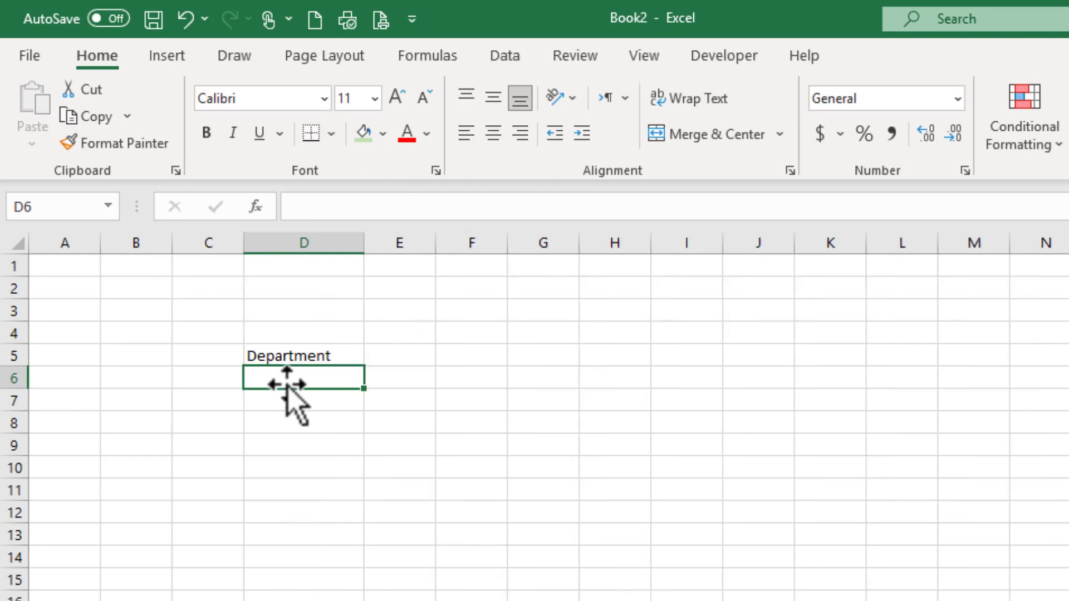
- Select the cells D6:D12 beneath the Department heading
{"action": "left_click_drag", "start_coordinate": [286, 382], "coordinate": [308, 585]}
{"action": "scroll", "coordinate": [307, 557], "scroll_direction": "up", "scroll_amount": 10}
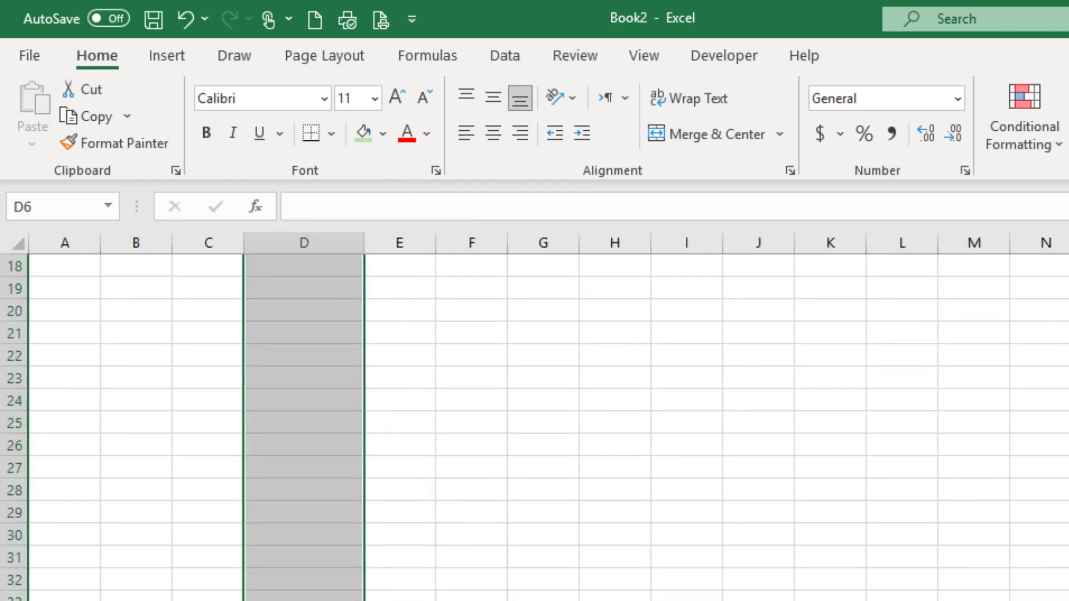
{"action": "scroll", "coordinate": [301, 477], "scroll_direction": "up", "scroll_amount": 6}
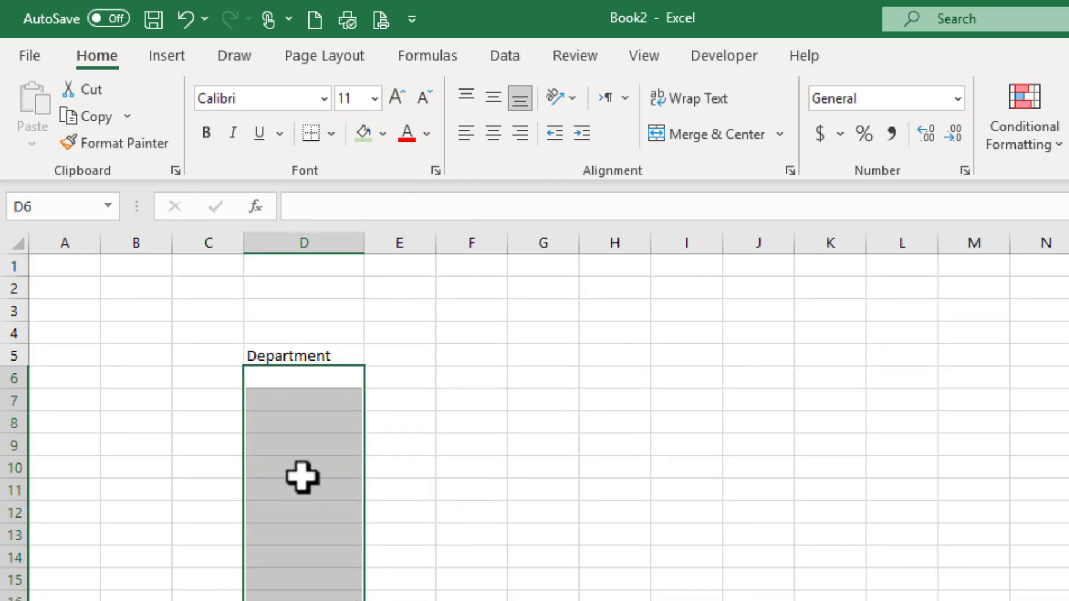
{"action": "left_click", "coordinate": [325, 382]}
{"action": "left_click_drag", "start_coordinate": [327, 440], "coordinate": [307, 598]}
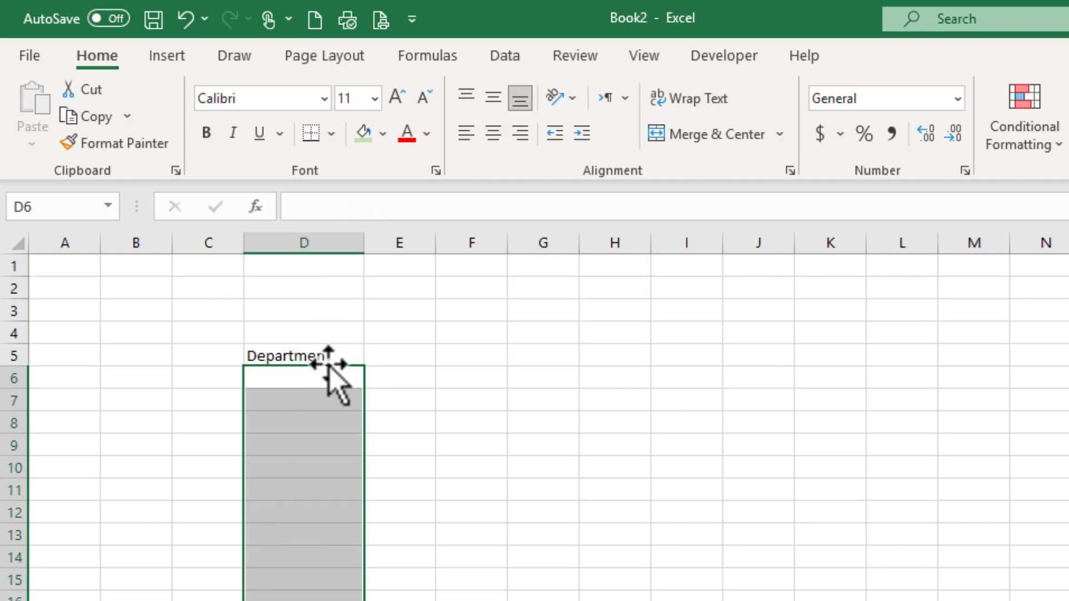
{"action": "left_click_drag", "start_coordinate": [323, 380], "coordinate": [325, 512]}
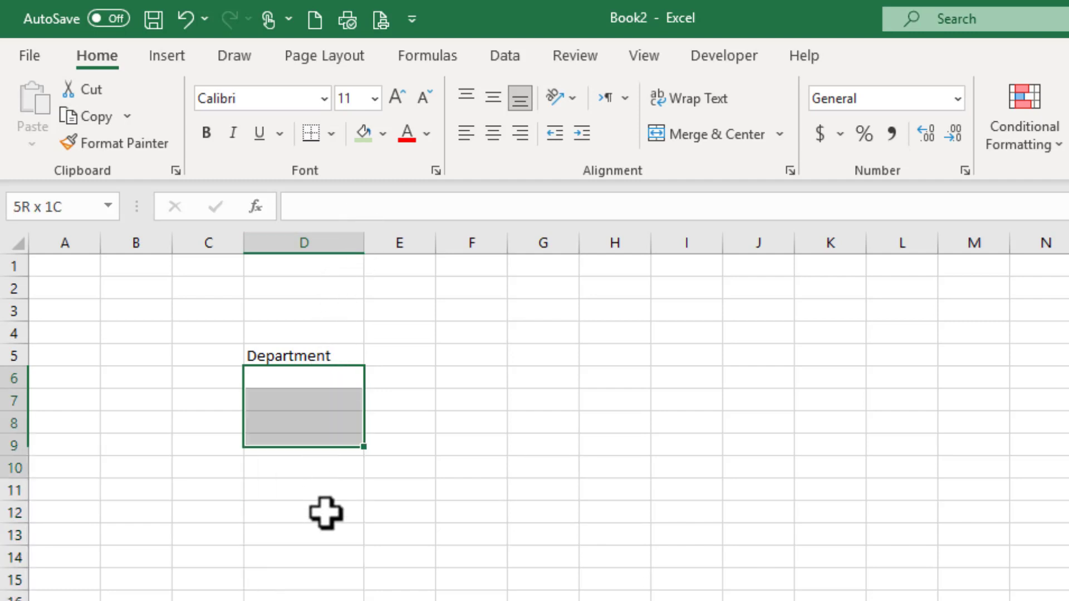
- Shade D6:D12 green, then add a Name heading in E5 and widen column E
{"action": "left_click", "coordinate": [363, 134]}
{"action": "left_click", "coordinate": [417, 354]}
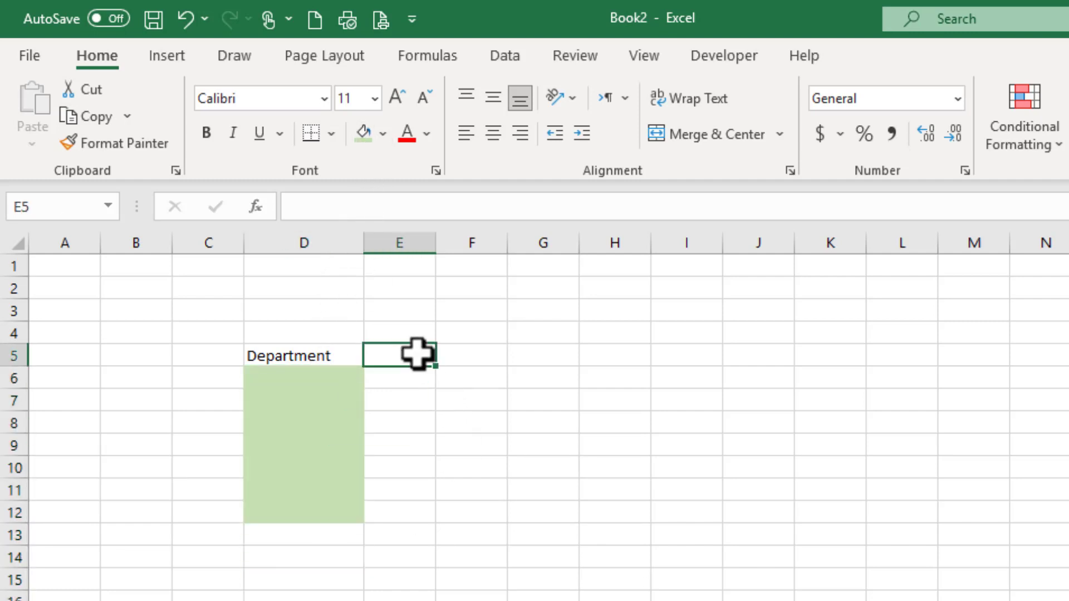
{"action": "type", "text": "Name"}
{"action": "key", "text": "Return"}
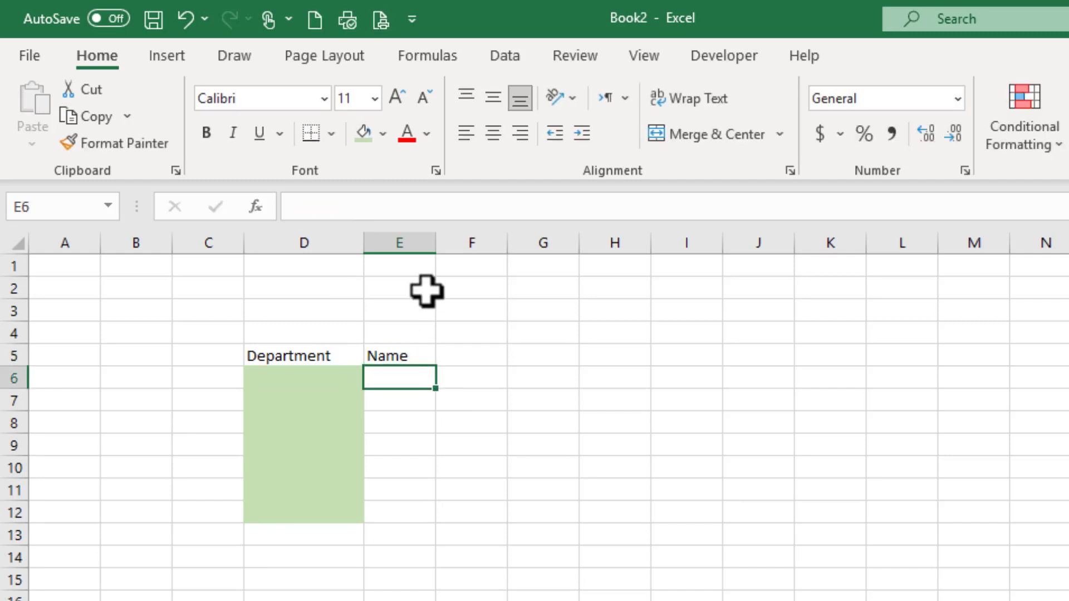
{"action": "left_click_drag", "start_coordinate": [433, 236], "coordinate": [541, 240]}
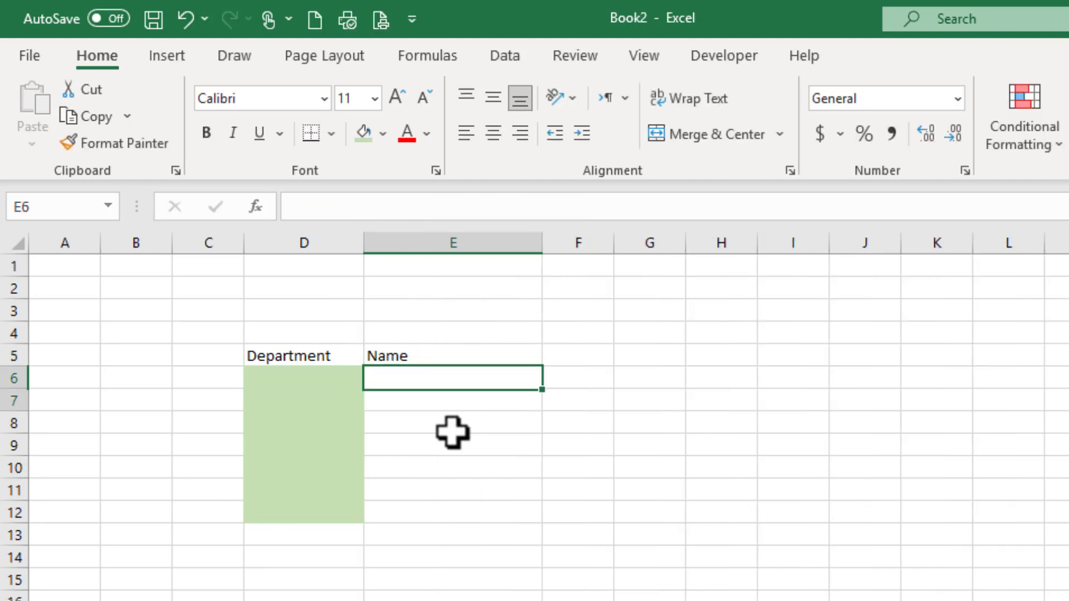
- Fill cells E6:E12 with a light gold colour
{"action": "left_click_drag", "start_coordinate": [449, 379], "coordinate": [456, 504]}
{"action": "left_click", "coordinate": [383, 133]}
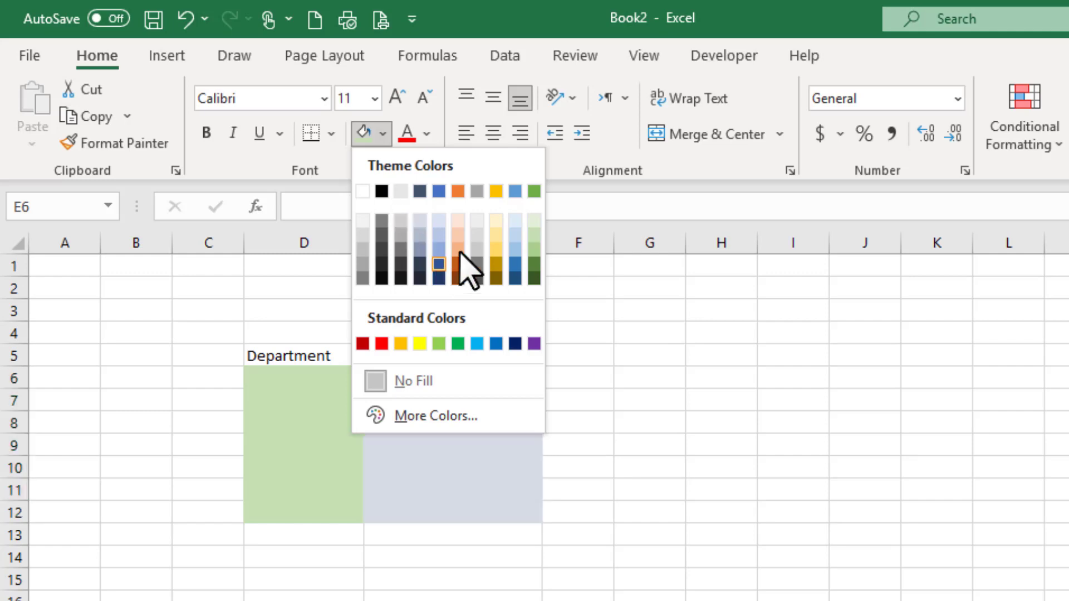
{"action": "left_click", "coordinate": [493, 222]}
{"action": "left_click", "coordinate": [499, 490]}
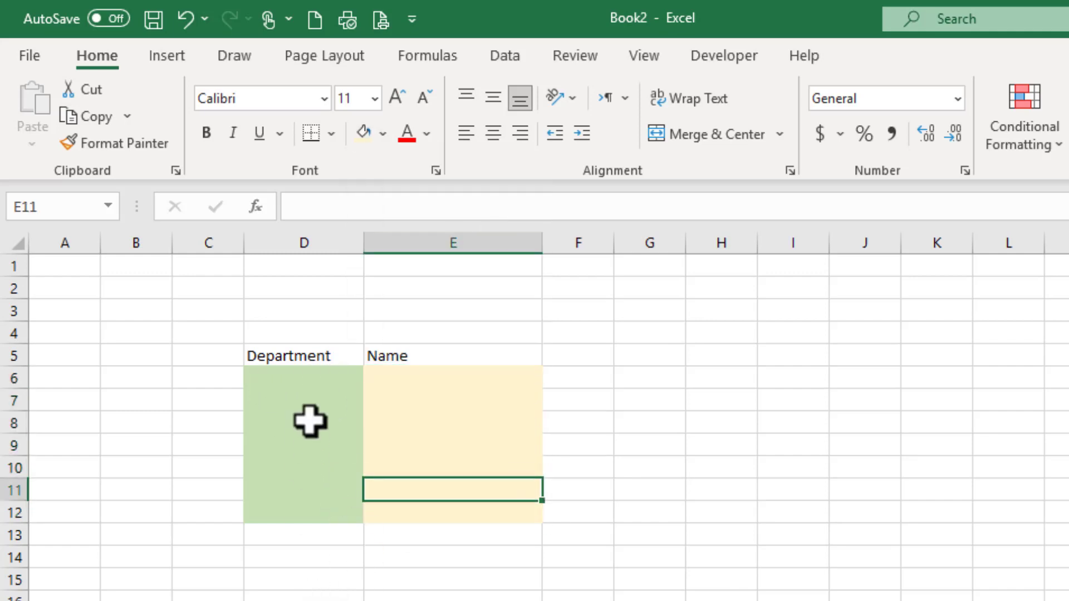
- Select D6:D12 again to prepare the department drop-down
{"action": "left_click", "coordinate": [301, 373]}
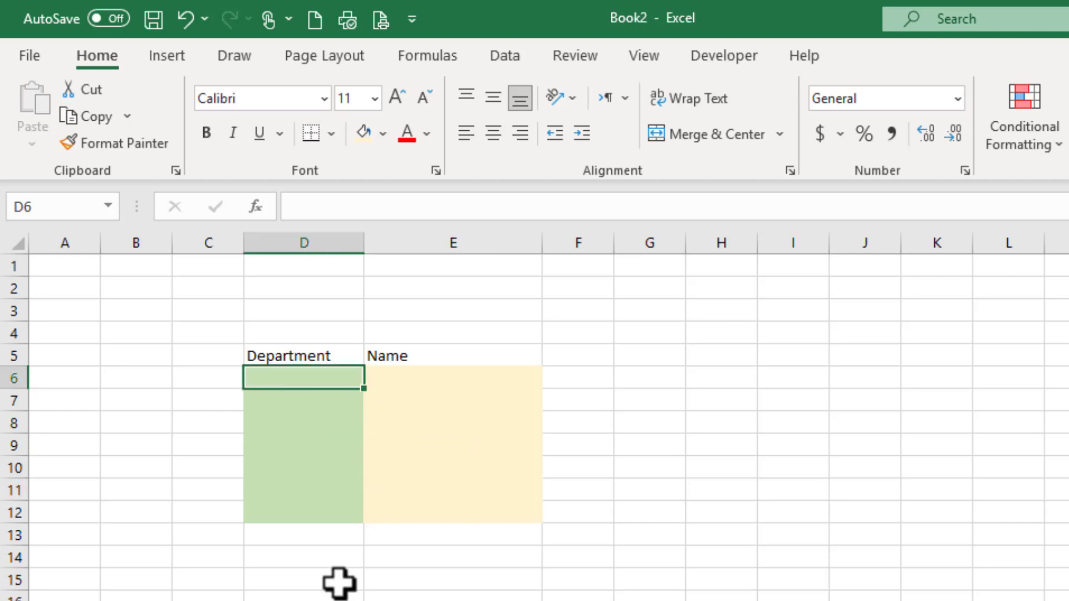
{"action": "left_click_drag", "start_coordinate": [303, 375], "coordinate": [307, 505]}
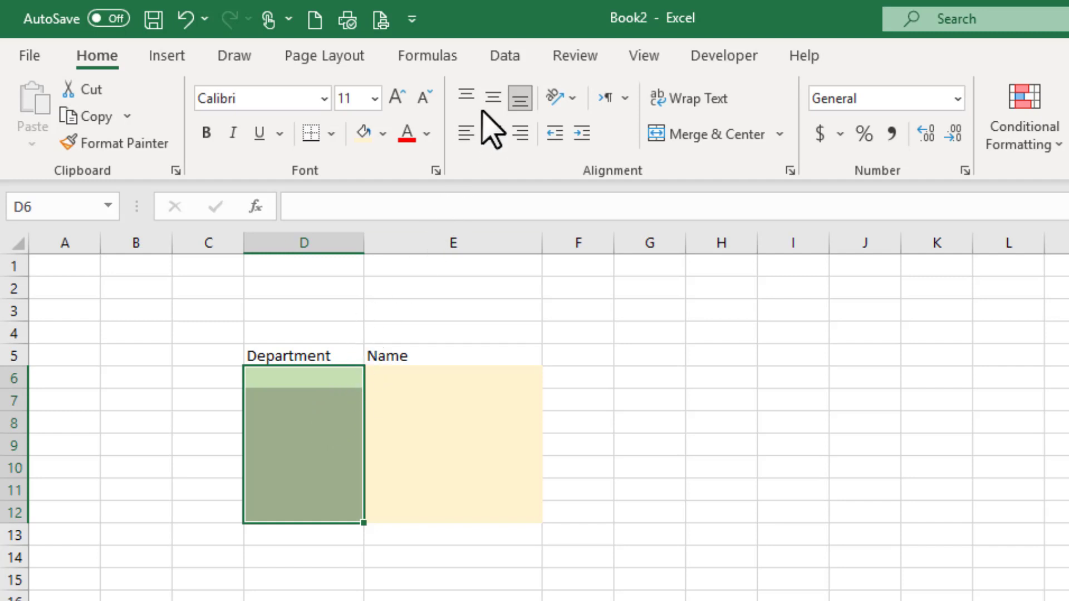
{"action": "left_click", "coordinate": [503, 64]}
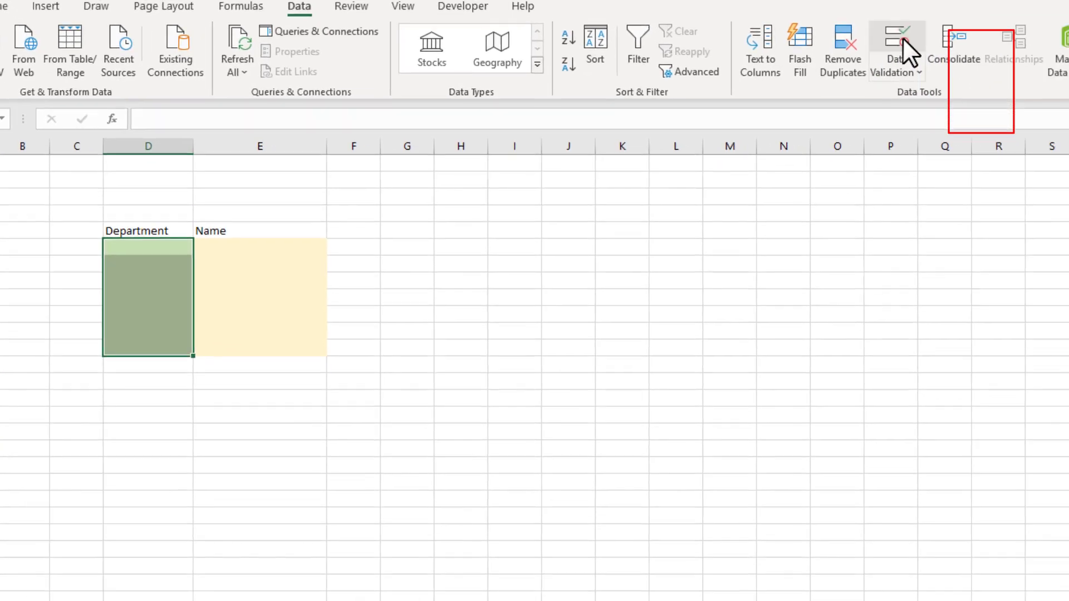
- Give D6:D12 List validation sourced from Sheet2!$A$1:$D$1 (IT, HR, Tech, Finance)
{"action": "left_click", "coordinate": [903, 38]}
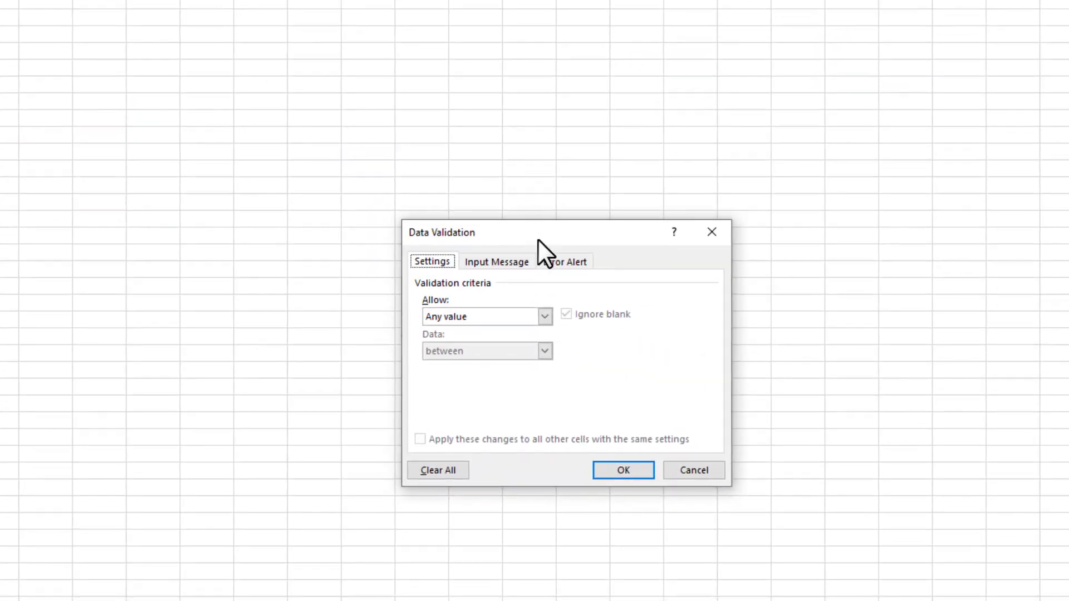
{"action": "left_click", "coordinate": [489, 320]}
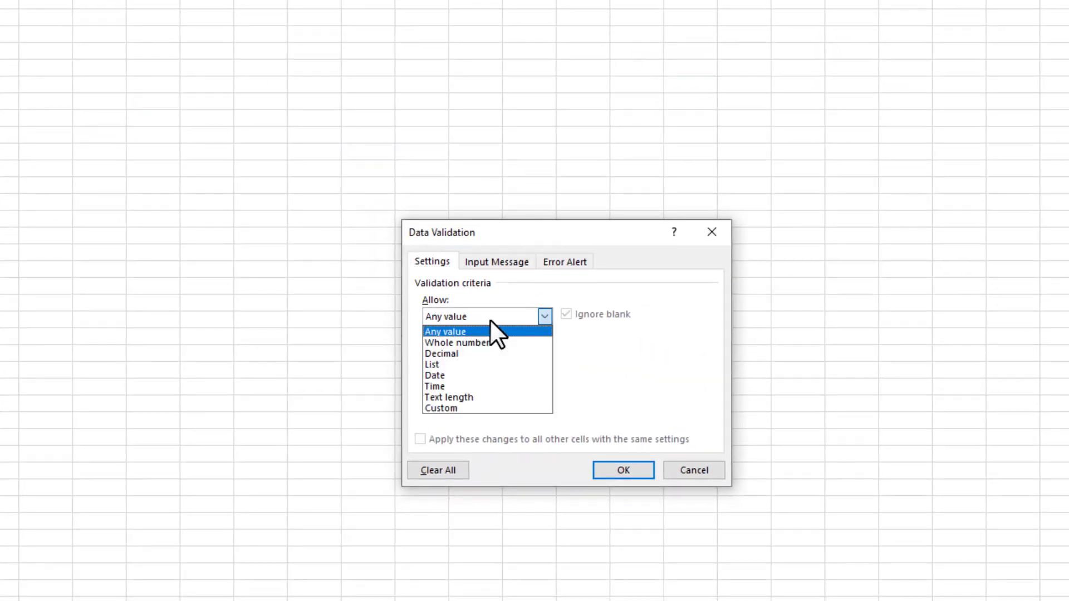
{"action": "left_click", "coordinate": [497, 367]}
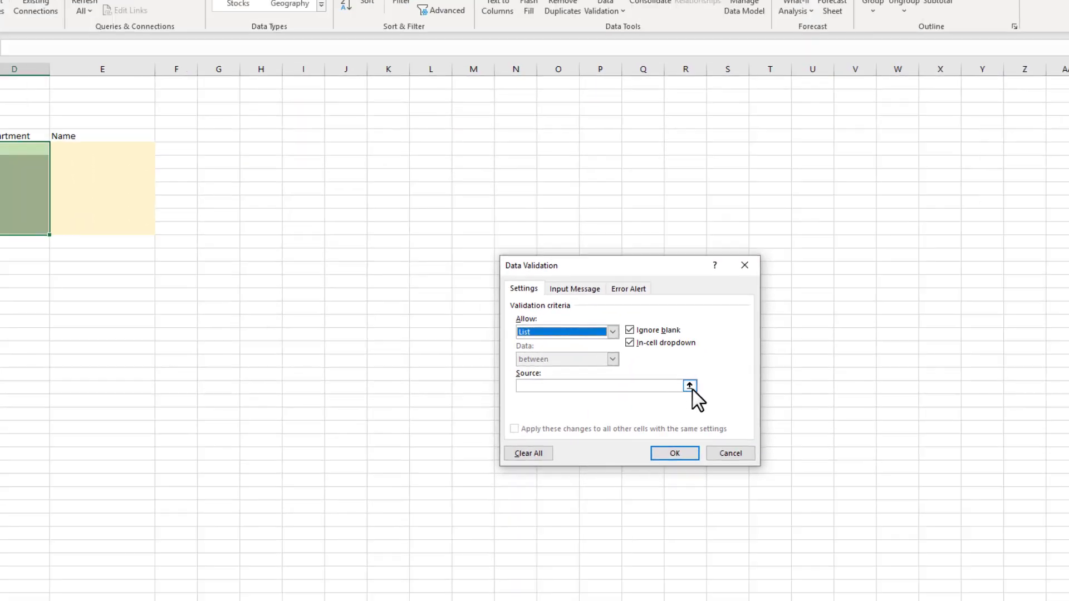
{"action": "left_click", "coordinate": [645, 388]}
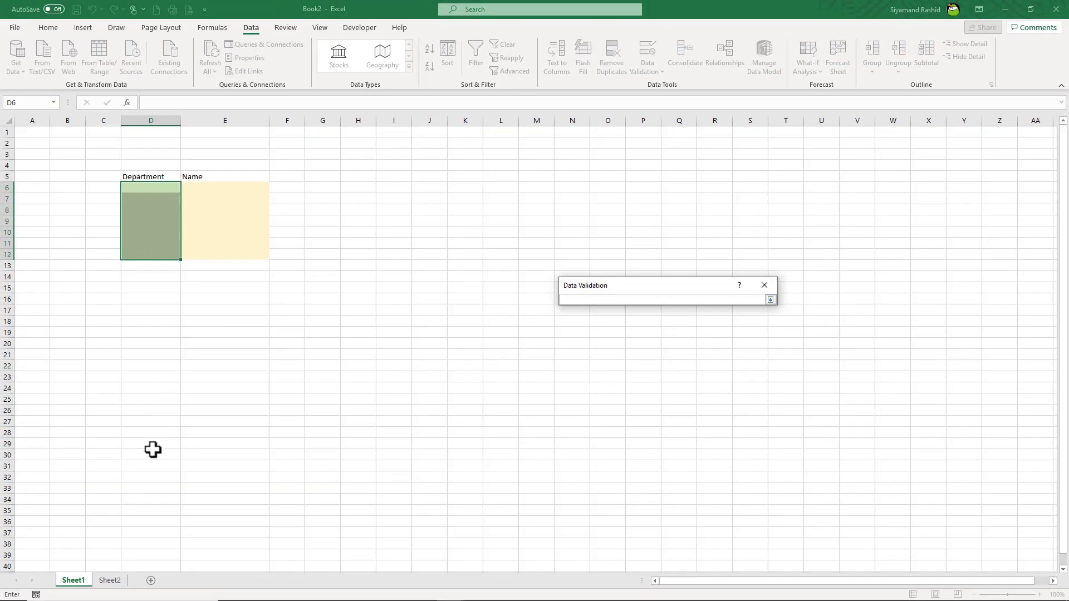
{"action": "left_click", "coordinate": [109, 580]}
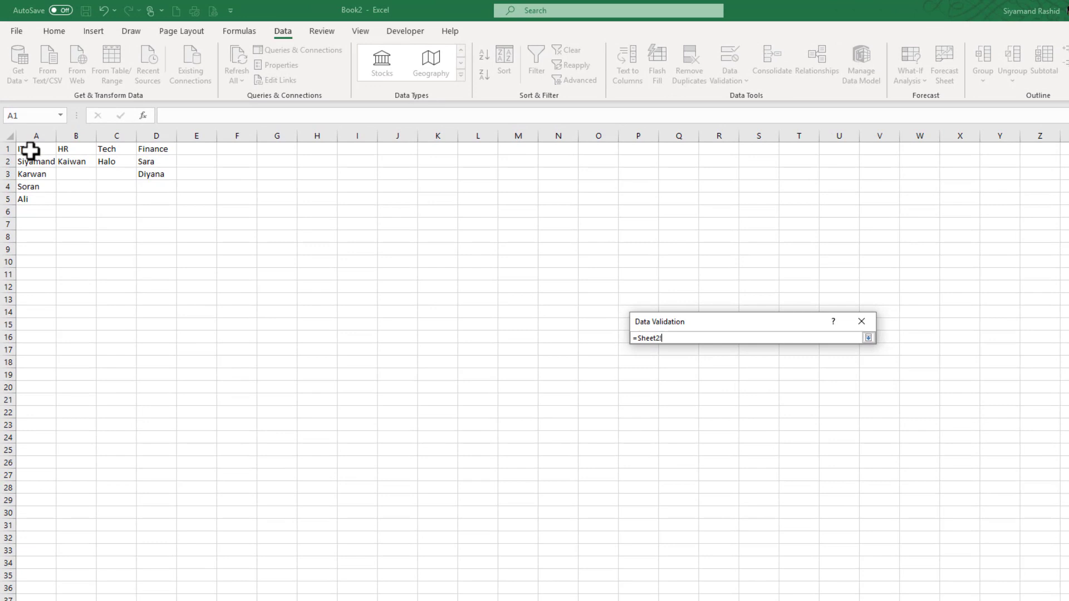
{"action": "left_click_drag", "start_coordinate": [31, 151], "coordinate": [177, 157]}
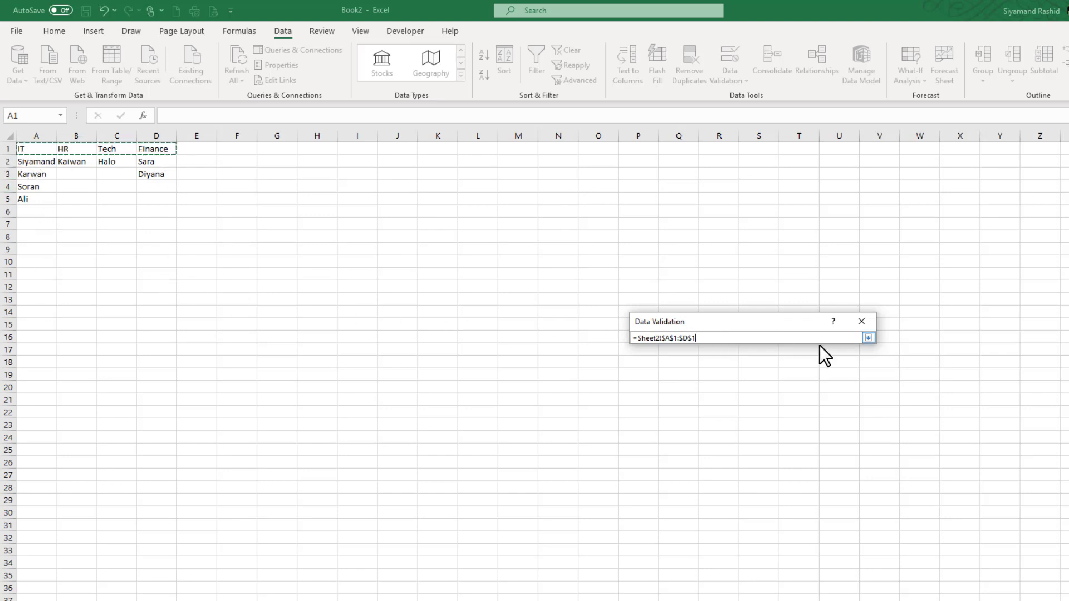
{"action": "left_click", "coordinate": [867, 338]}
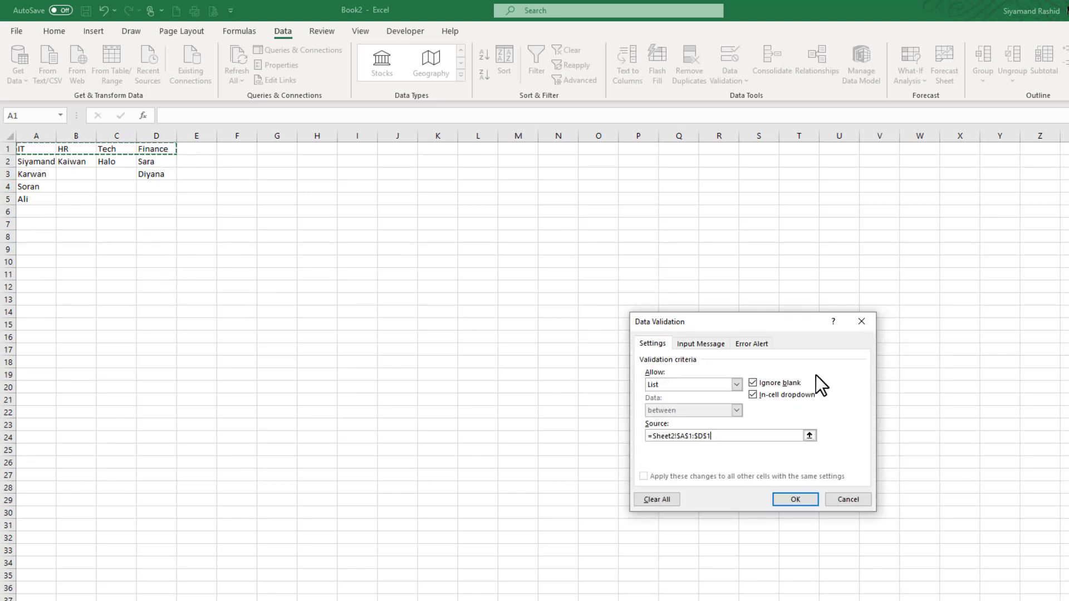
{"action": "left_click", "coordinate": [793, 501]}
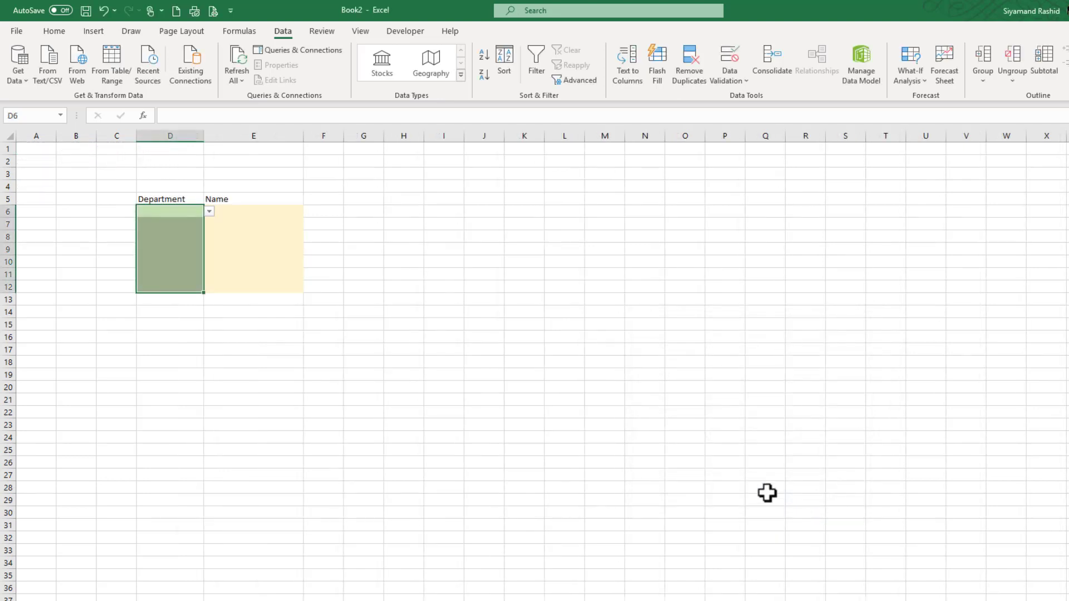
{"action": "left_click", "coordinate": [185, 245]}
{"action": "left_click", "coordinate": [191, 275]}
{"action": "left_click", "coordinate": [188, 250]}
{"action": "left_click", "coordinate": [189, 224]}
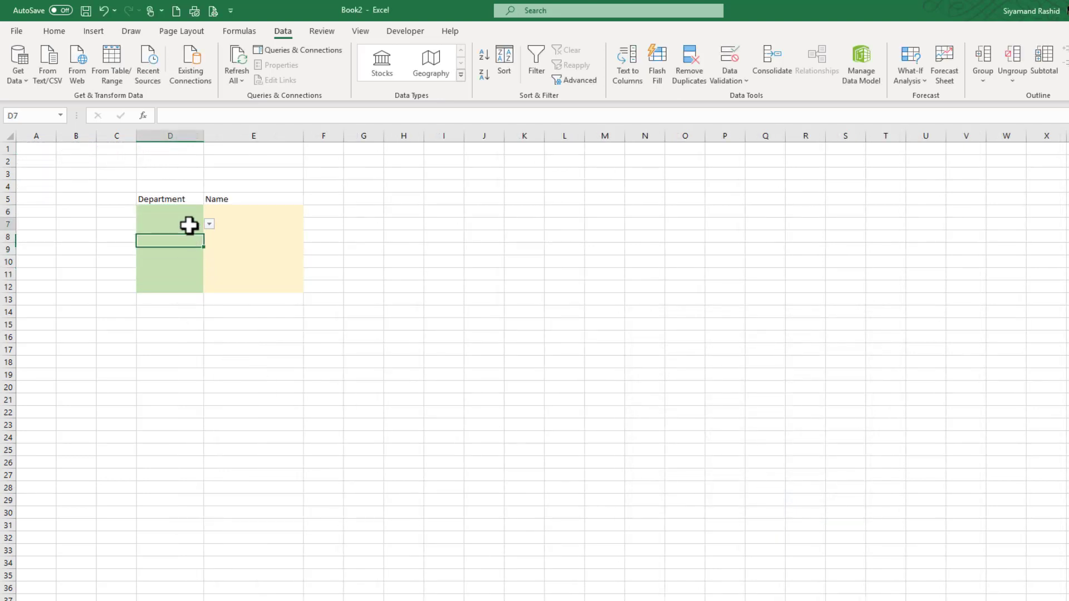
{"action": "left_click", "coordinate": [208, 224]}
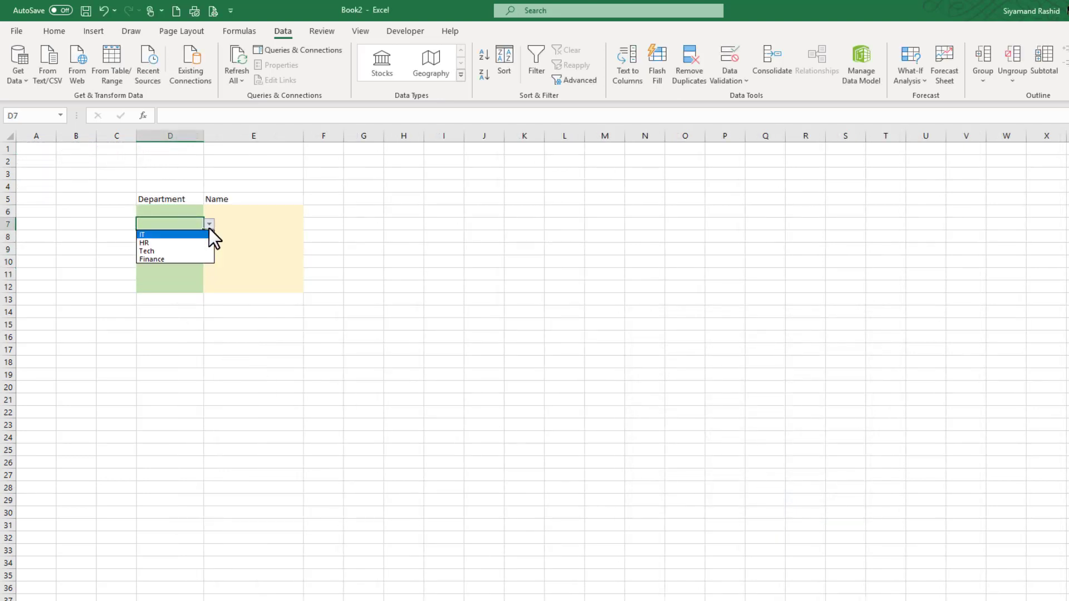
{"action": "left_click", "coordinate": [187, 275]}
{"action": "left_click", "coordinate": [209, 274]}
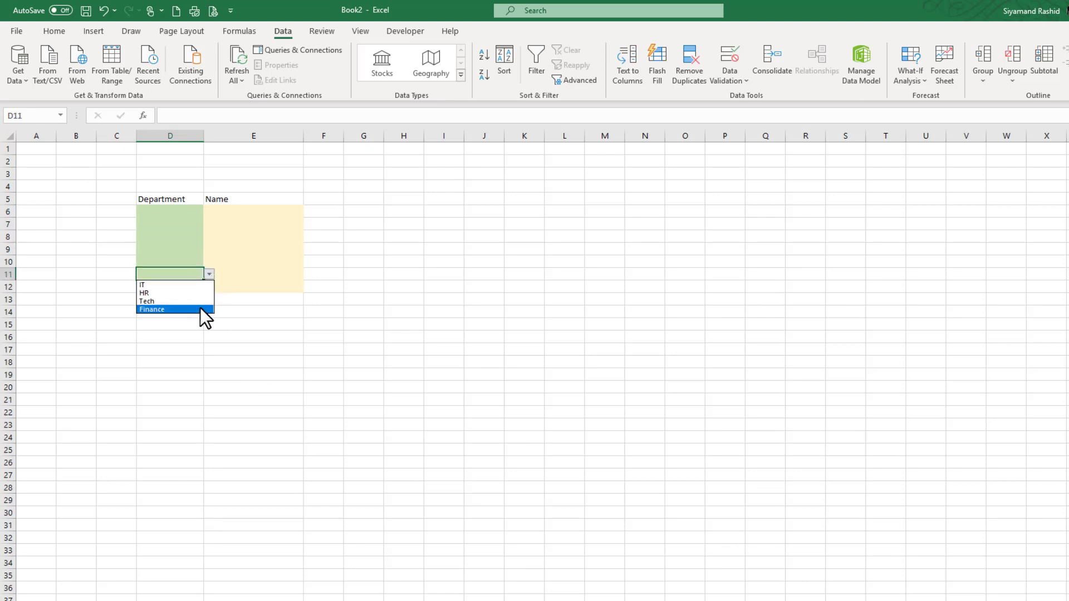
{"action": "left_click", "coordinate": [172, 212]}
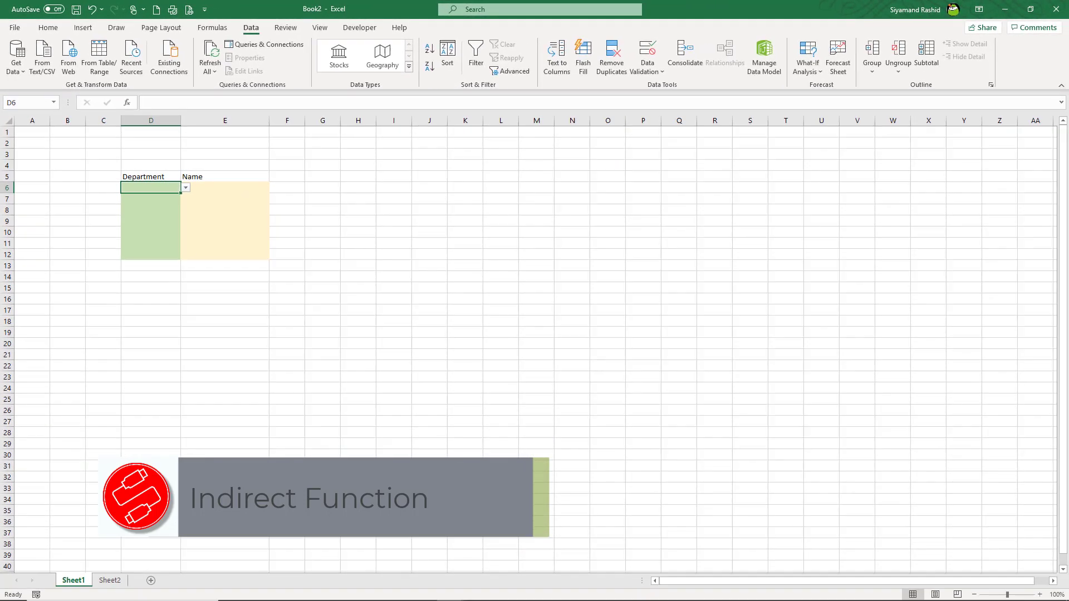
- Select Sheet2's department table A1:D5 and bring up Create Names from Selection
{"action": "left_click", "coordinate": [114, 582]}
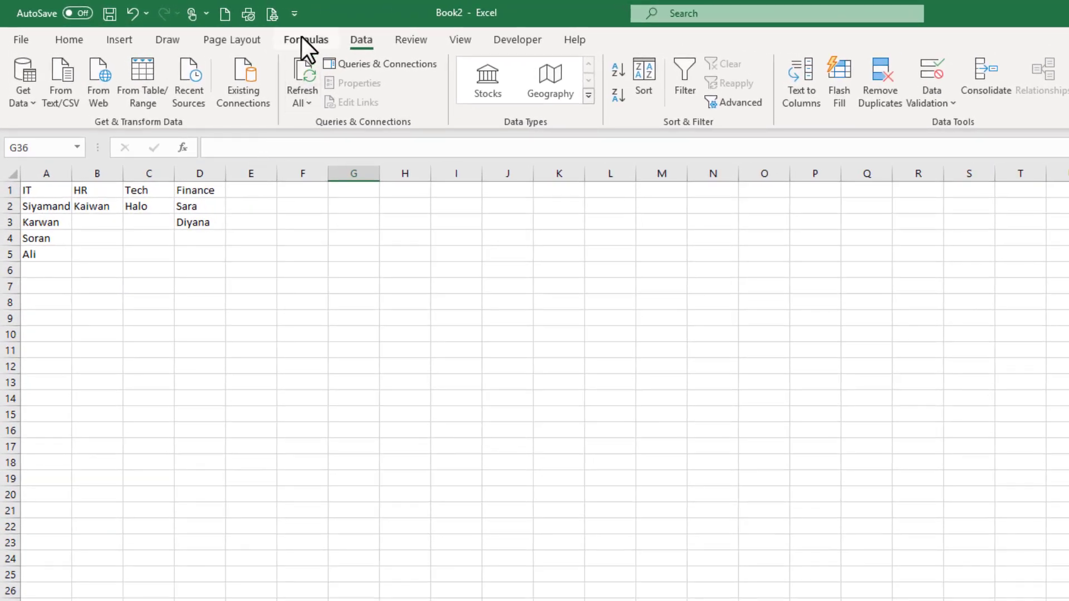
{"action": "left_click", "coordinate": [306, 43]}
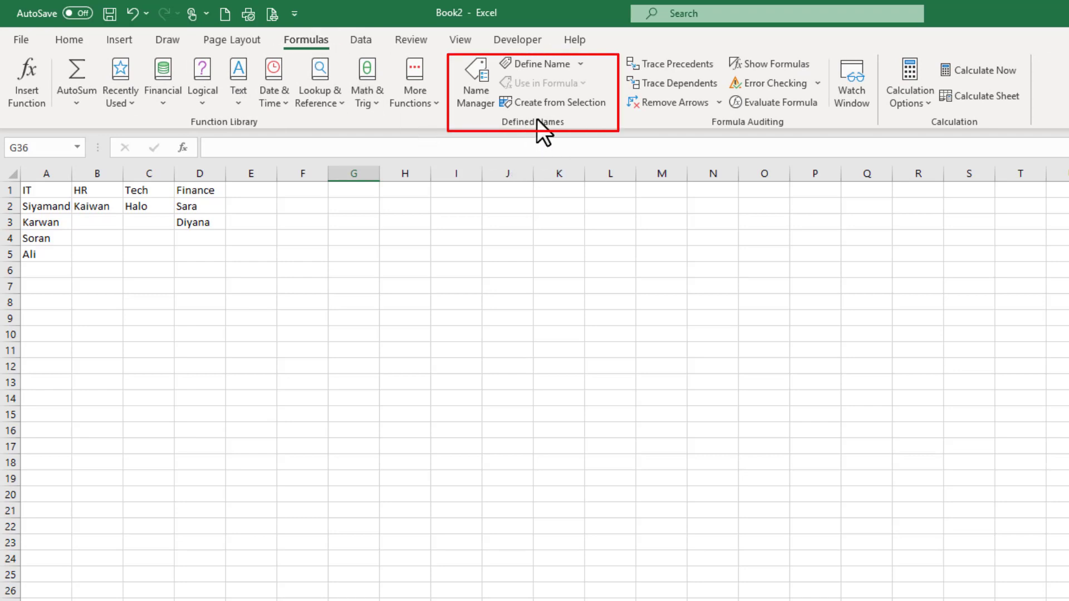
{"action": "left_click", "coordinate": [38, 191]}
{"action": "left_click_drag", "start_coordinate": [38, 191], "coordinate": [200, 254]}
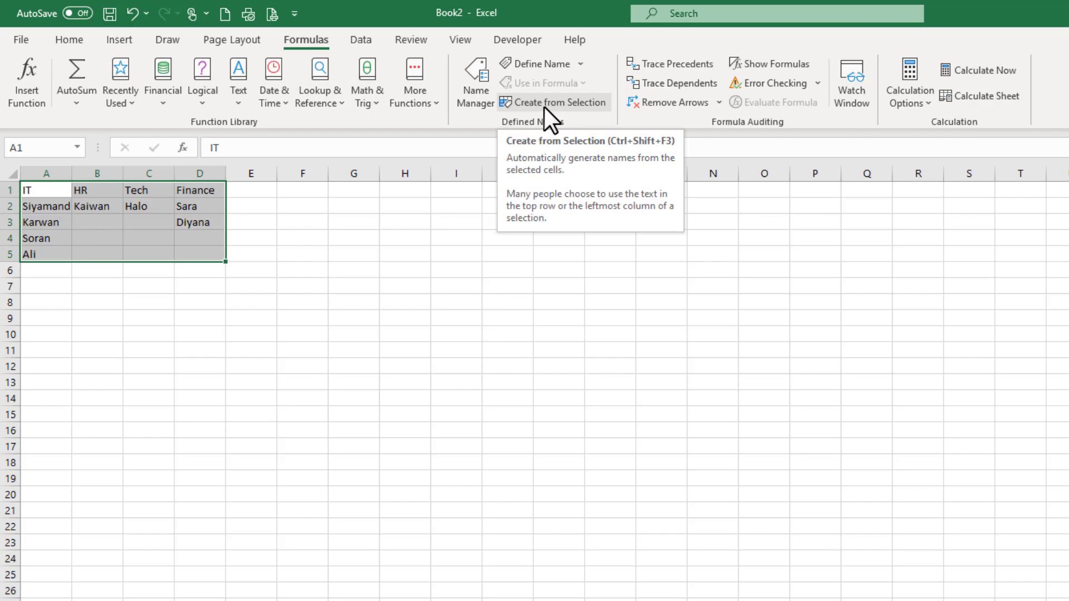
{"action": "left_click", "coordinate": [543, 103]}
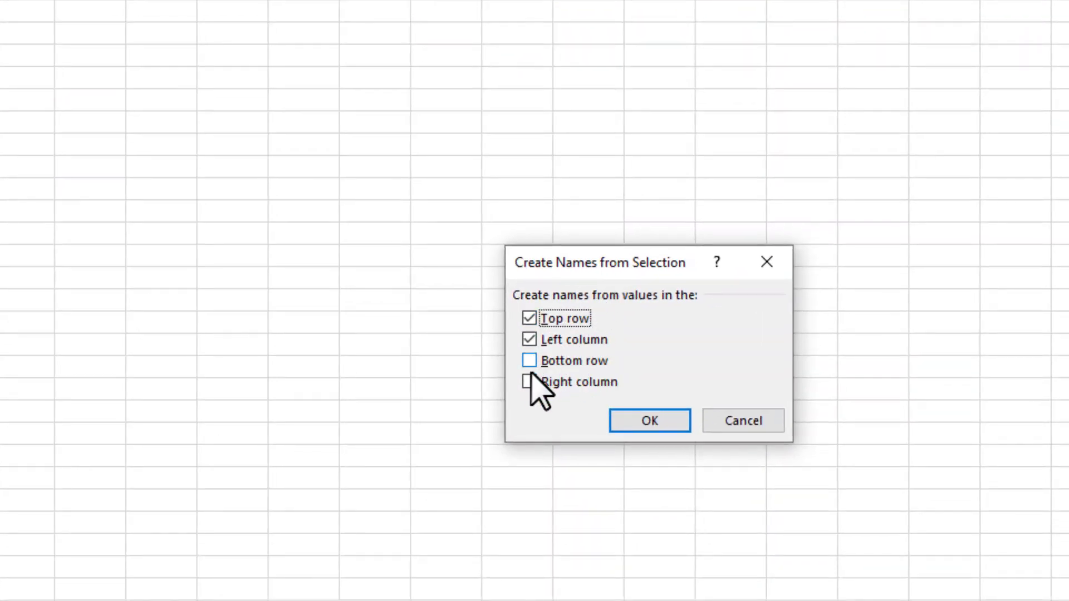
- Name the ranges IT, HR, Tech and Finance from the top row only, then review them in Name Manager
{"action": "left_click", "coordinate": [579, 341]}
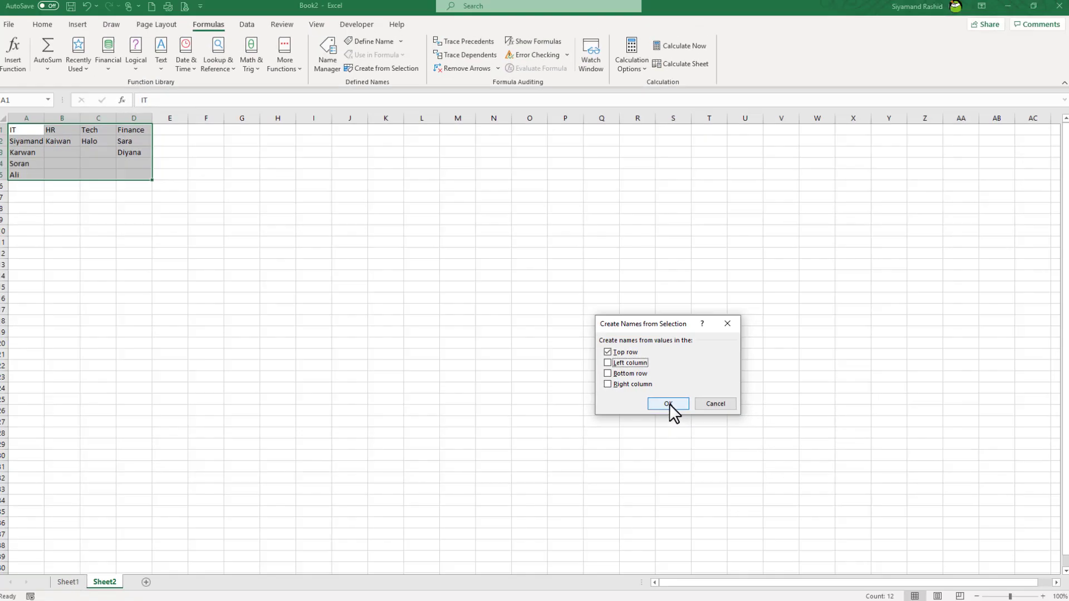
{"action": "left_click", "coordinate": [669, 403]}
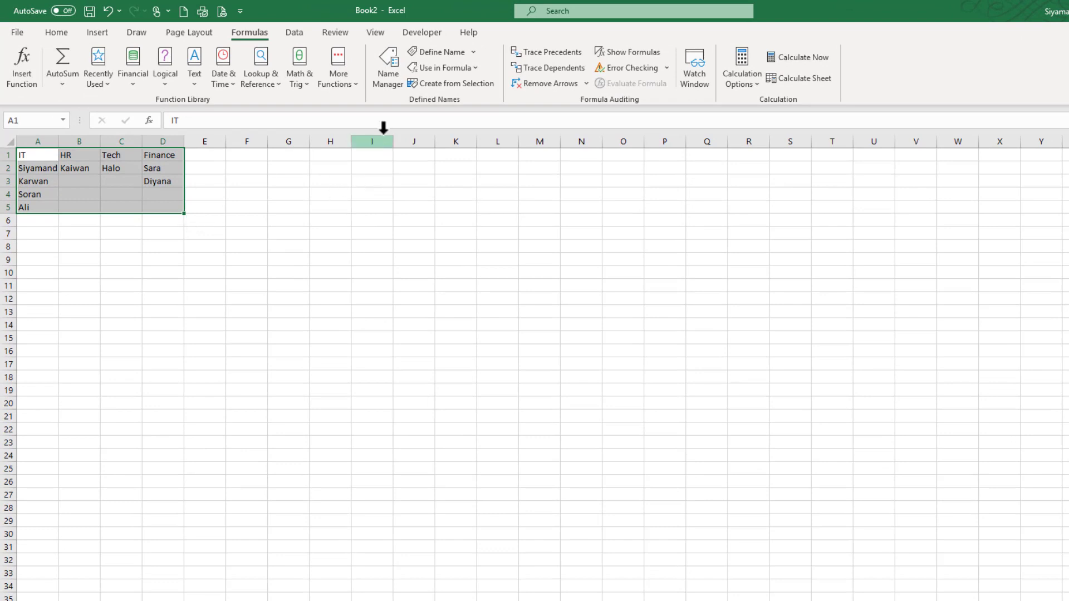
{"action": "left_click", "coordinate": [393, 61]}
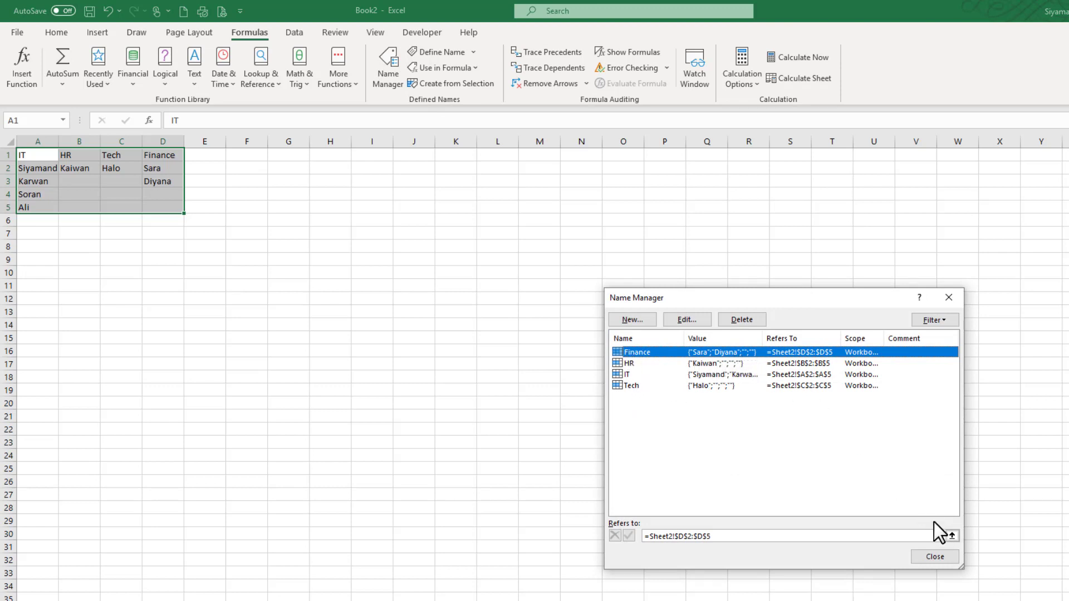
- Close Name Manager and use the Name Box to select the Finance range D2:D5, then IT
{"action": "left_click", "coordinate": [935, 556]}
{"action": "key", "text": "ctrl+Page_Down"}
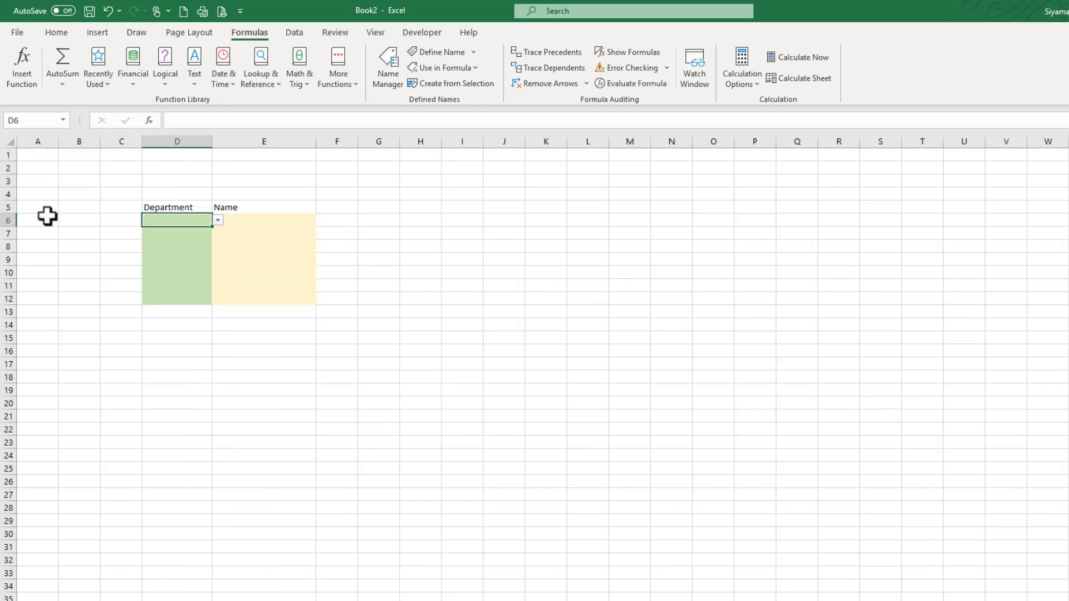
{"action": "left_click", "coordinate": [64, 119]}
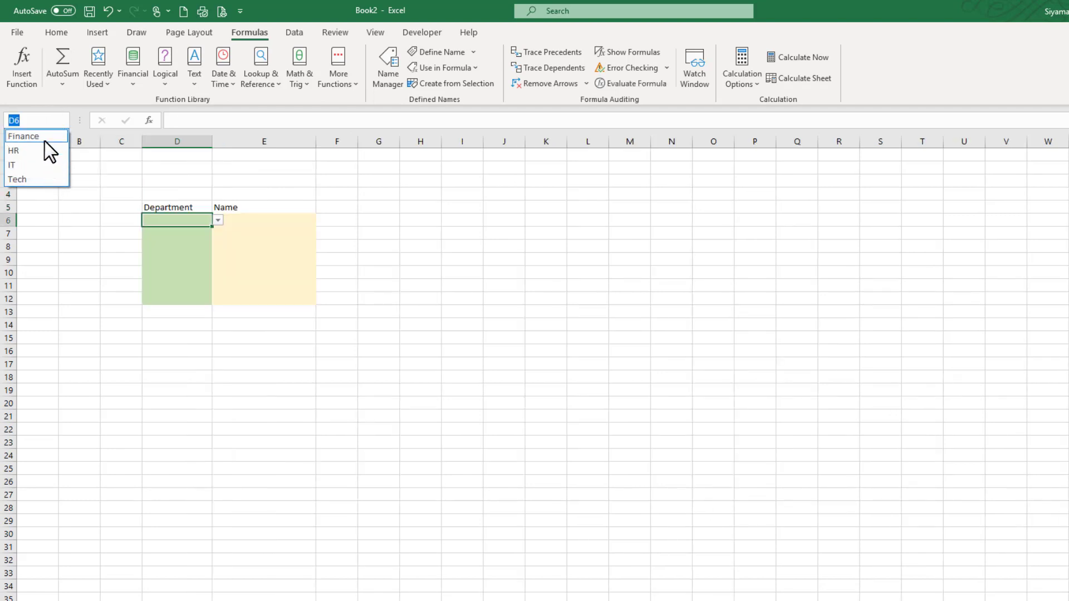
{"action": "left_click", "coordinate": [44, 140]}
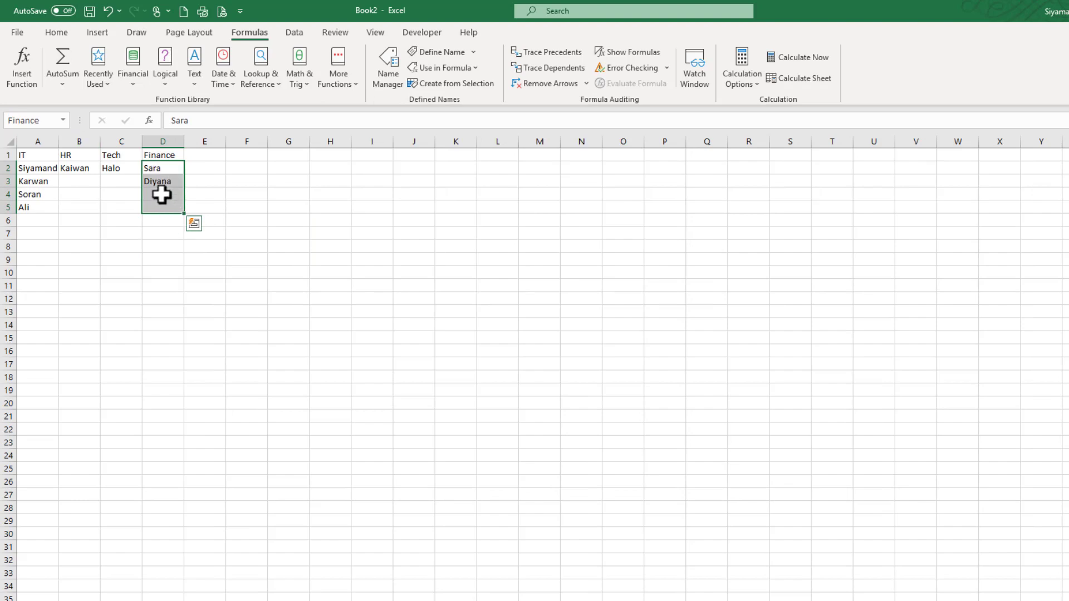
{"action": "left_click", "coordinate": [64, 119]}
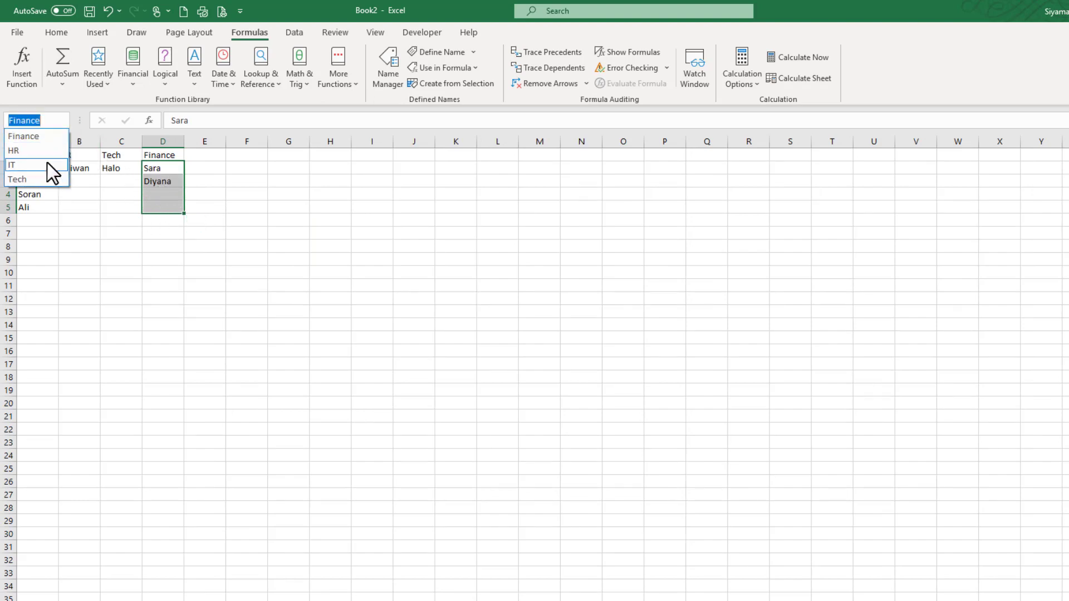
{"action": "left_click", "coordinate": [48, 165]}
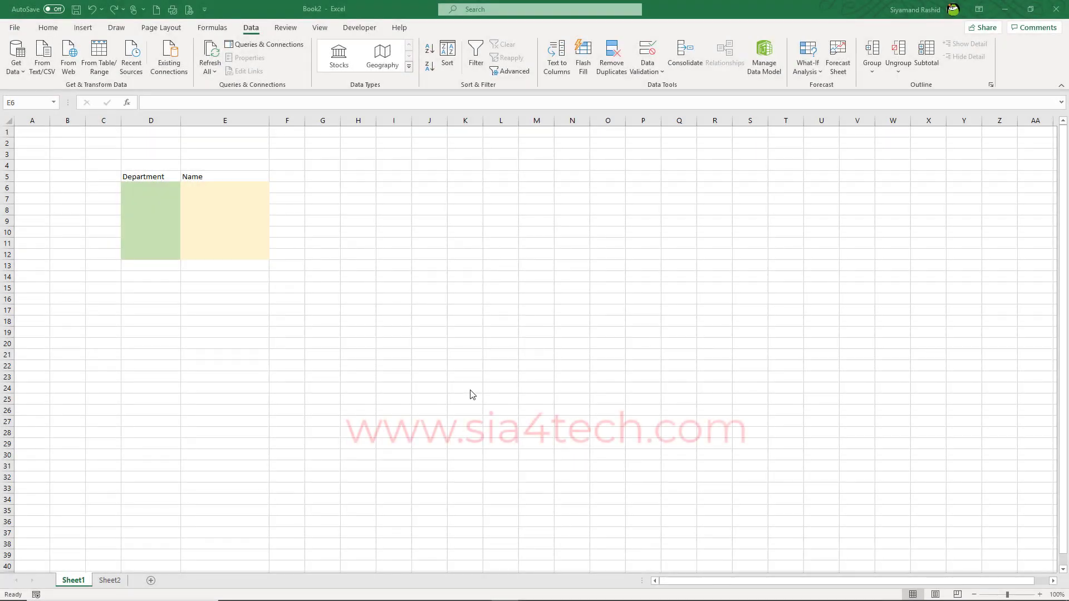
- Select Name cell E6 and open its Data Validation dialog, moved to the screen centre
{"action": "left_click", "coordinate": [227, 189]}
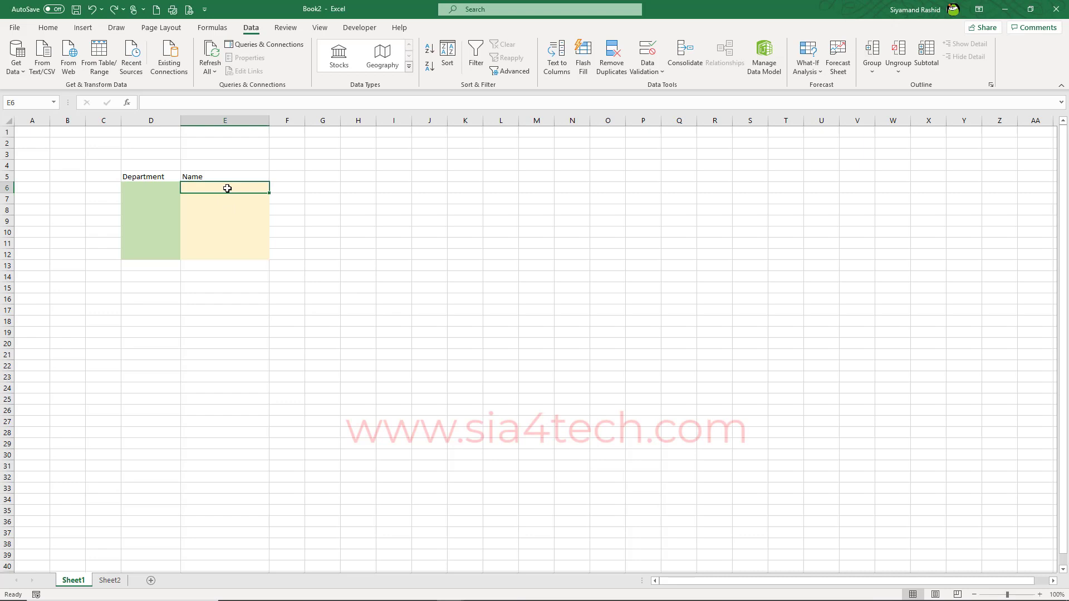
{"action": "left_click", "coordinate": [147, 186]}
{"action": "left_click", "coordinate": [227, 187]}
{"action": "left_click", "coordinate": [161, 187]}
{"action": "left_click", "coordinate": [210, 186]}
{"action": "left_click_drag", "start_coordinate": [213, 210], "coordinate": [214, 232]}
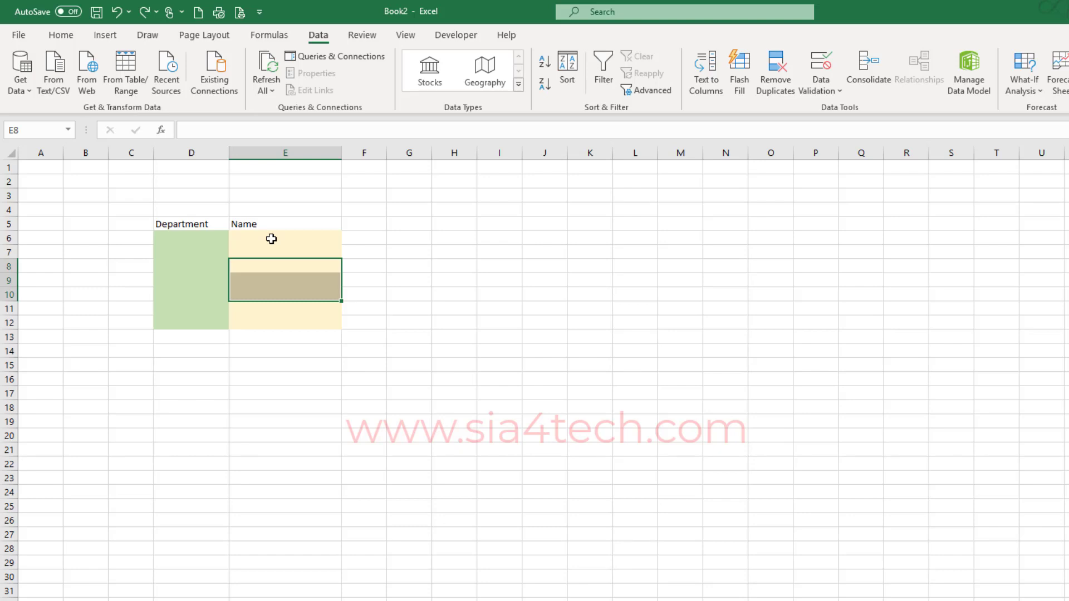
{"action": "left_click", "coordinate": [271, 238]}
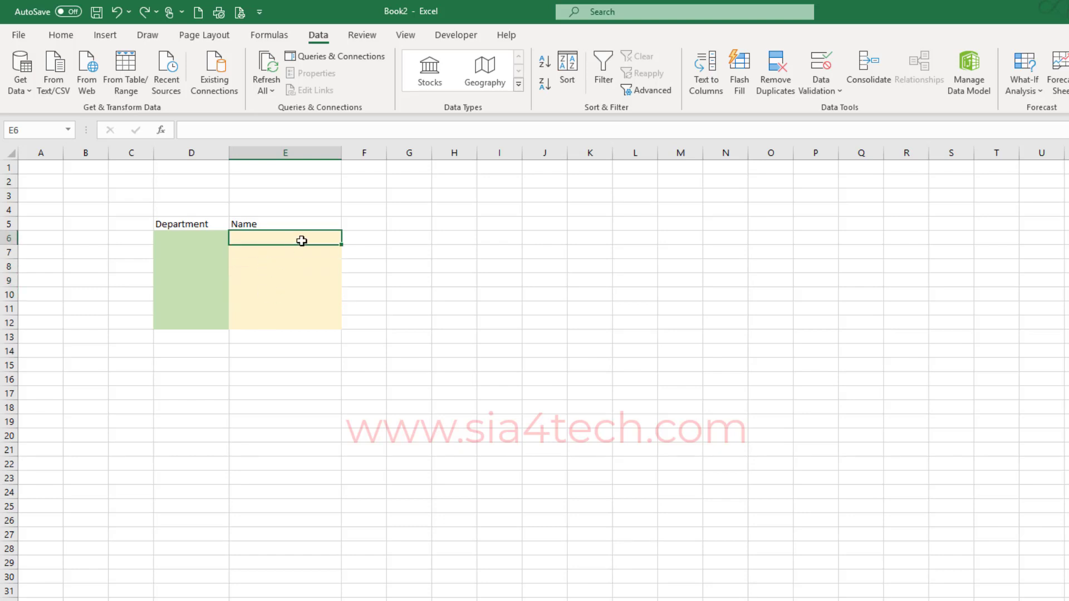
{"action": "left_click", "coordinate": [823, 66]}
{"action": "mouse_move", "coordinate": [836, 352]}
{"action": "left_mouse_down"}
{"action": "mouse_move", "coordinate": [800, 354]}
{"action": "mouse_move", "coordinate": [612, 206]}
{"action": "left_mouse_up"}
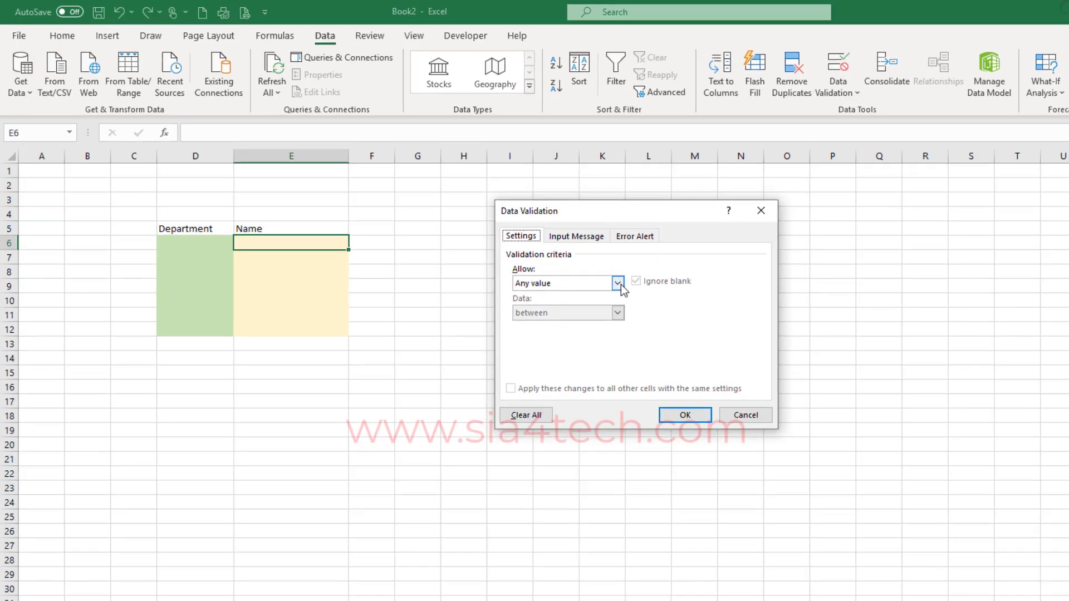
- Give E6 a List validation with source =INDIRECT($D$6), accepting the source-error warning
{"action": "left_click", "coordinate": [605, 278]}
{"action": "left_click", "coordinate": [523, 315]}
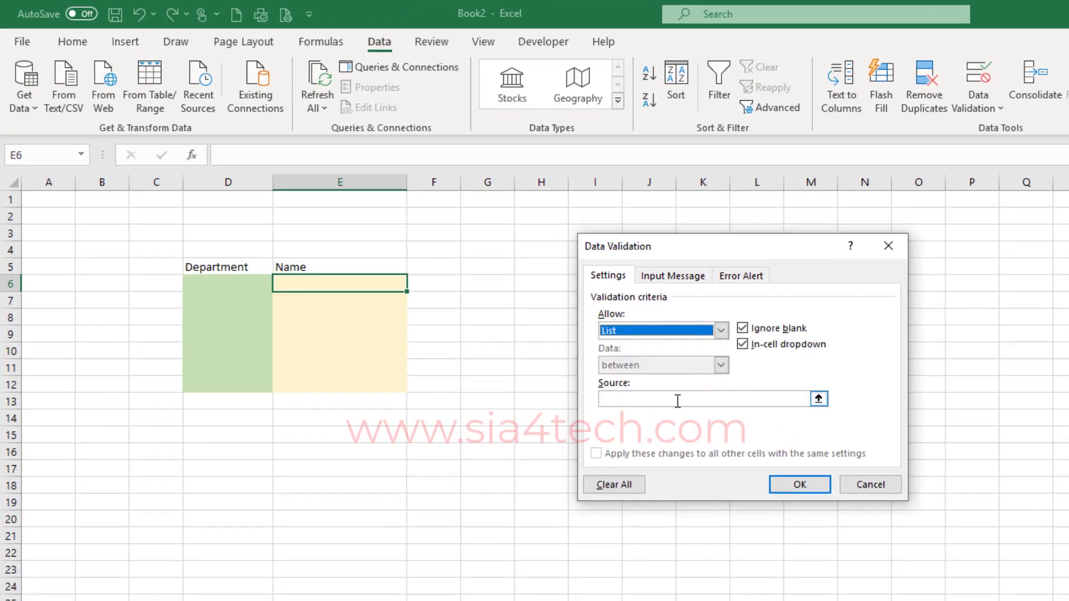
{"action": "left_click", "coordinate": [658, 400]}
{"action": "type", "text": "="}
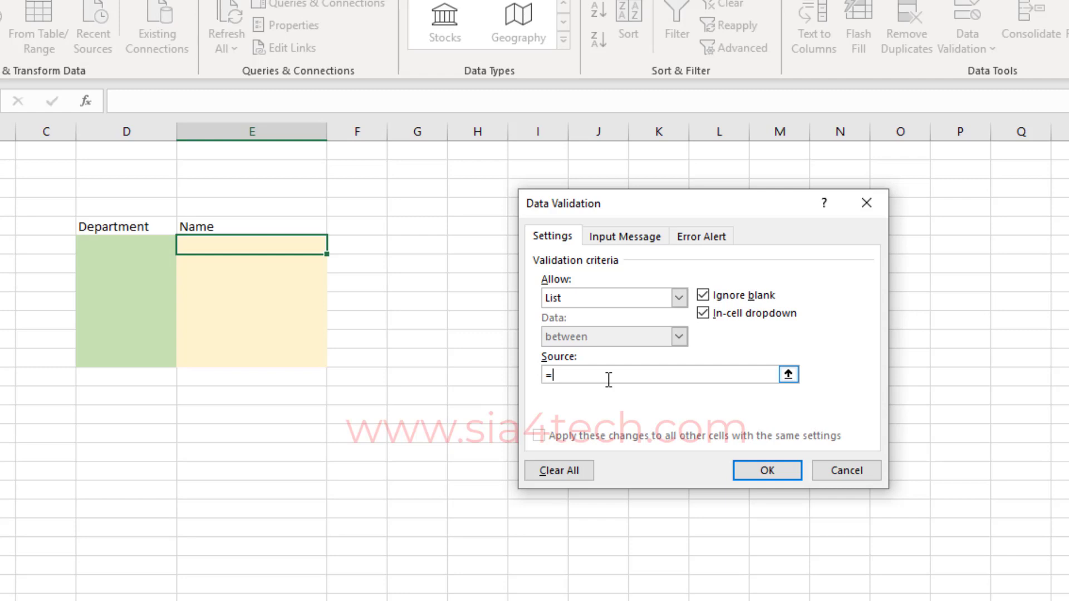
{"action": "type", "text": "indirect("}
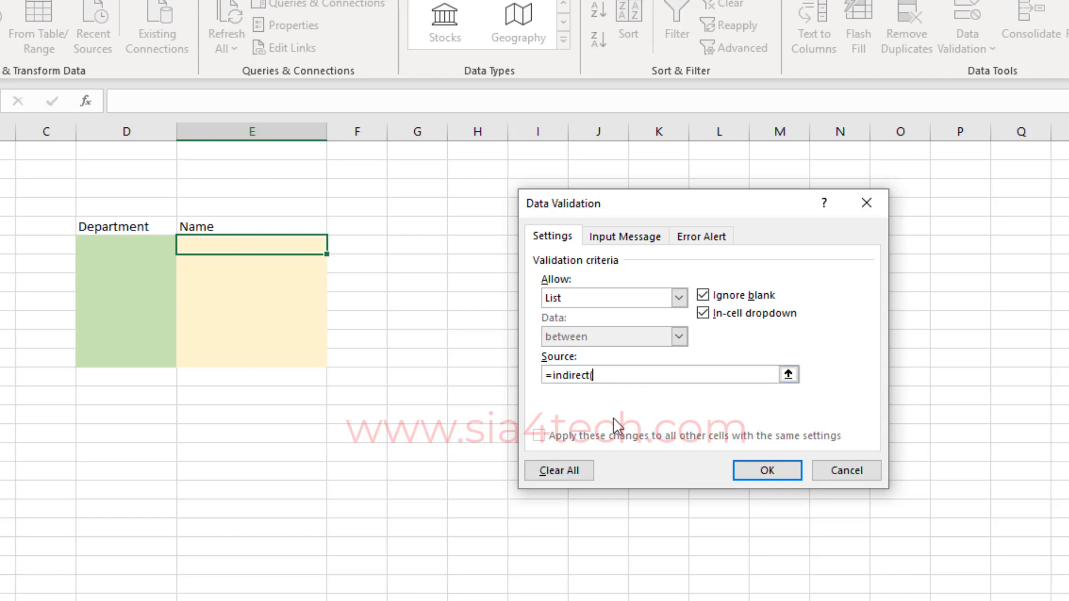
{"action": "left_click", "coordinate": [144, 245]}
{"action": "left_click", "coordinate": [606, 376]}
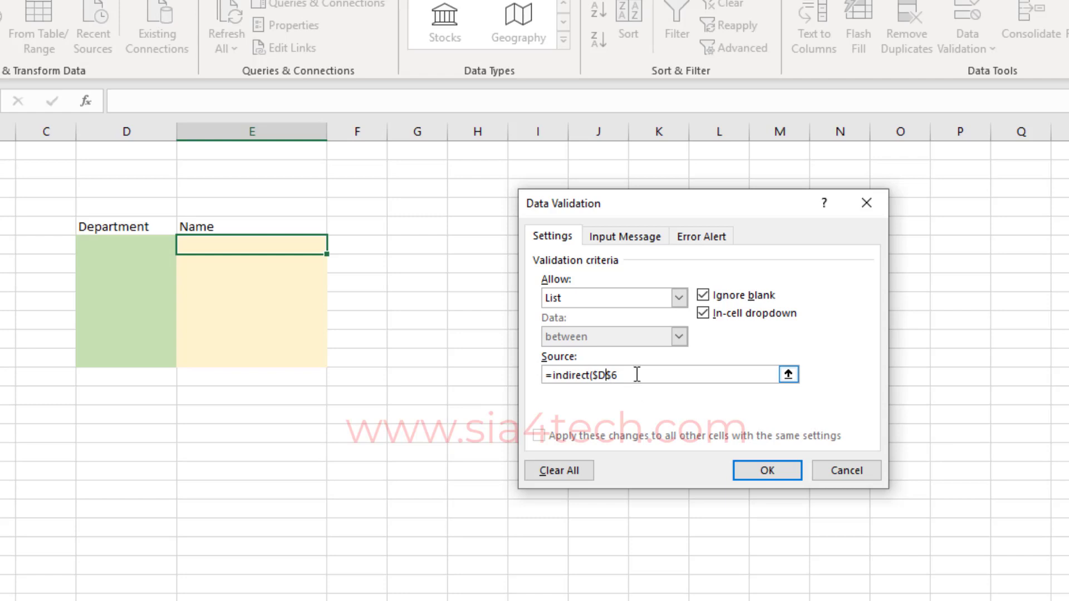
{"action": "left_click_drag", "start_coordinate": [617, 376], "coordinate": [592, 377]}
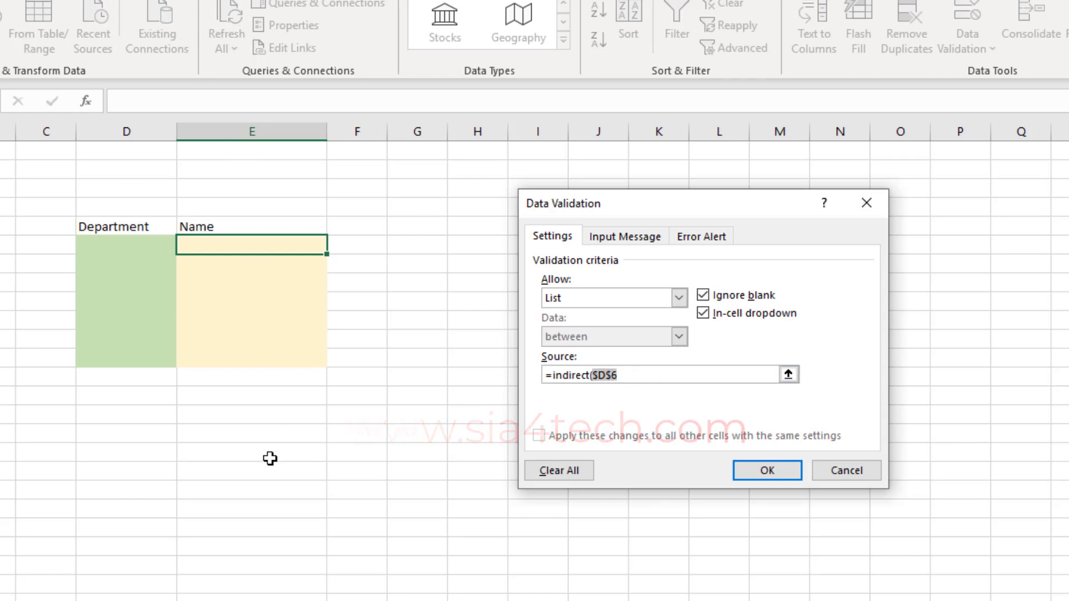
{"action": "left_click", "coordinate": [654, 380]}
{"action": "type", "text": ")"}
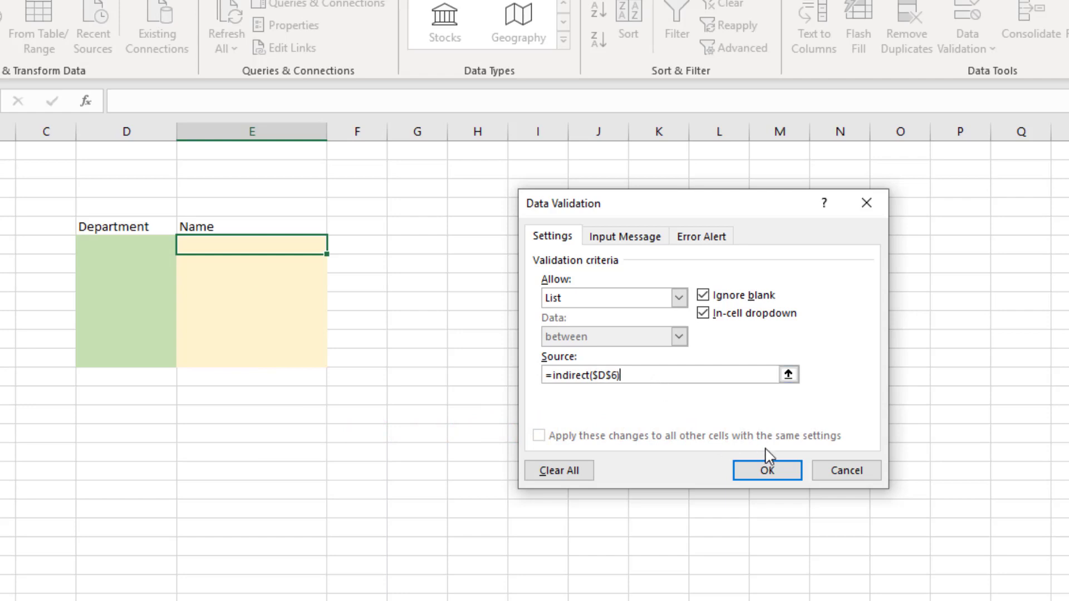
{"action": "left_click", "coordinate": [766, 469]}
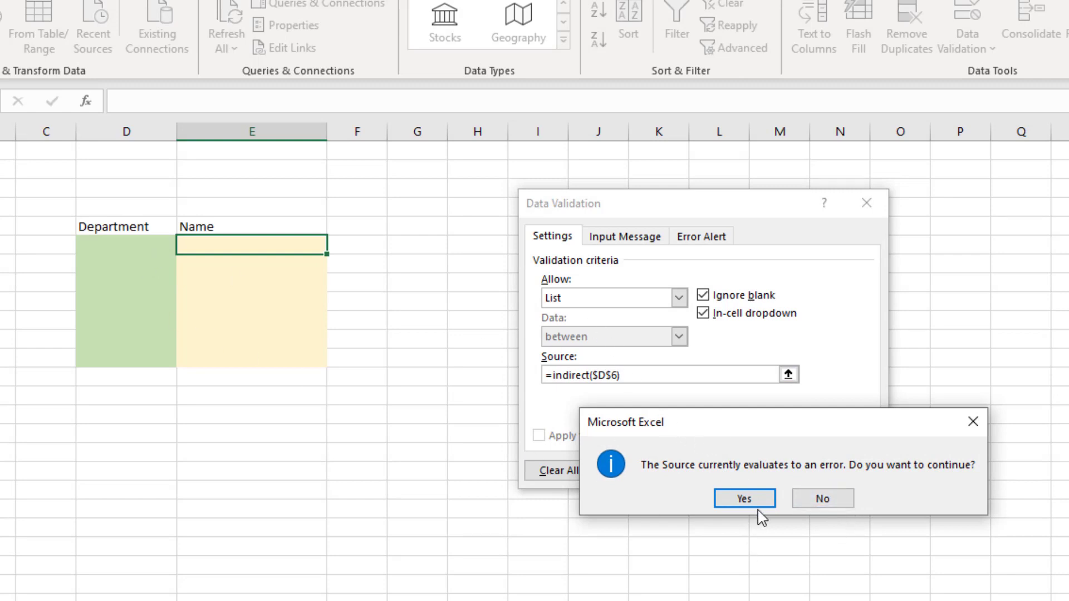
{"action": "left_click", "coordinate": [744, 498]}
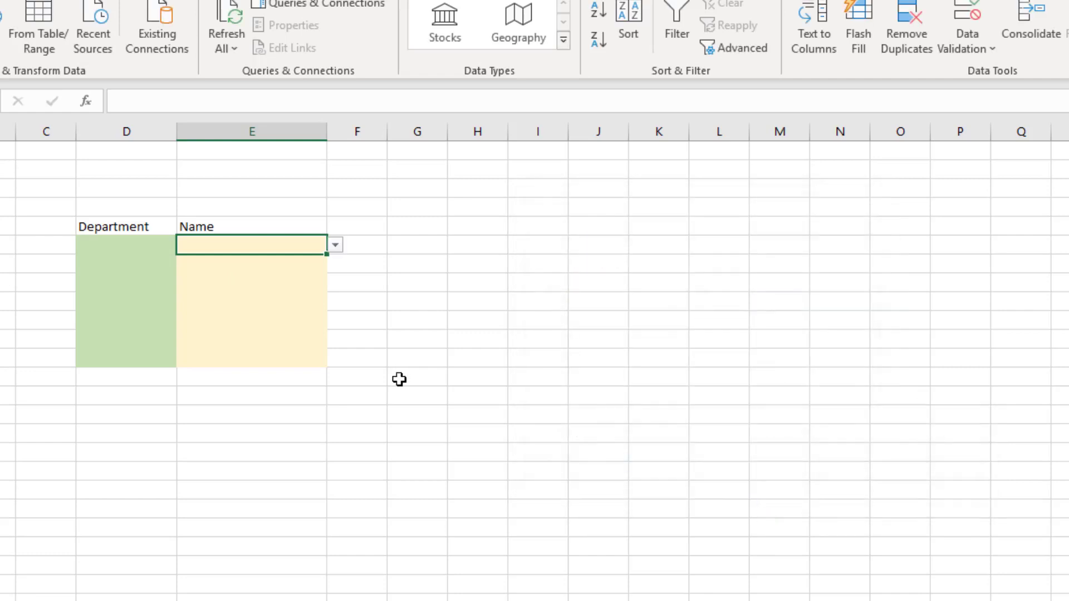
- Choose HR in D6 and check which names E6's drop-down offers
{"action": "left_click", "coordinate": [170, 245]}
{"action": "left_click", "coordinate": [185, 245]}
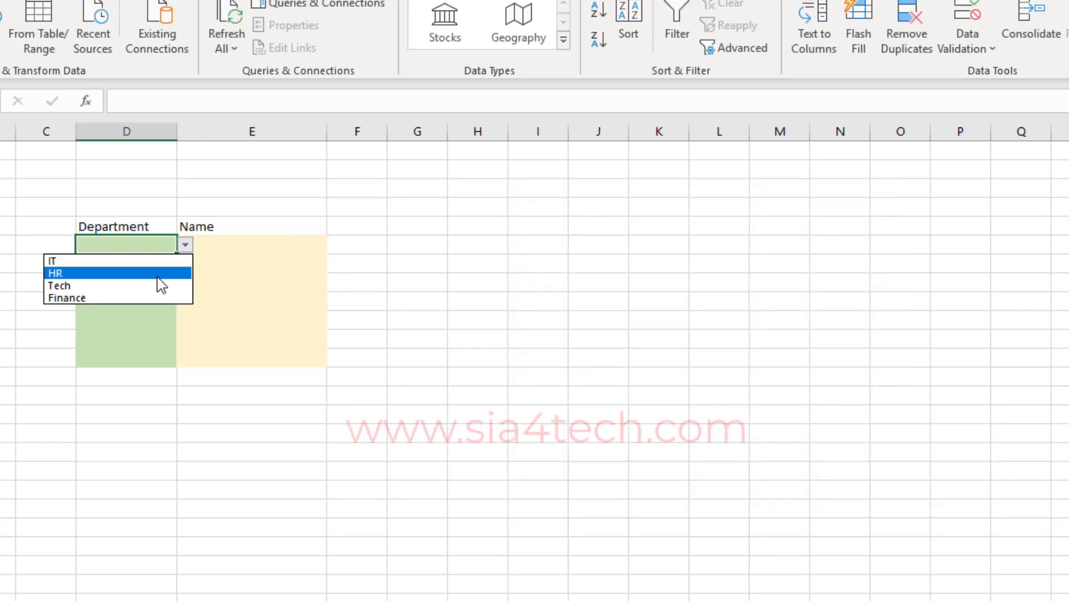
{"action": "left_click", "coordinate": [157, 274]}
{"action": "left_click", "coordinate": [280, 245]}
{"action": "left_click", "coordinate": [335, 246]}
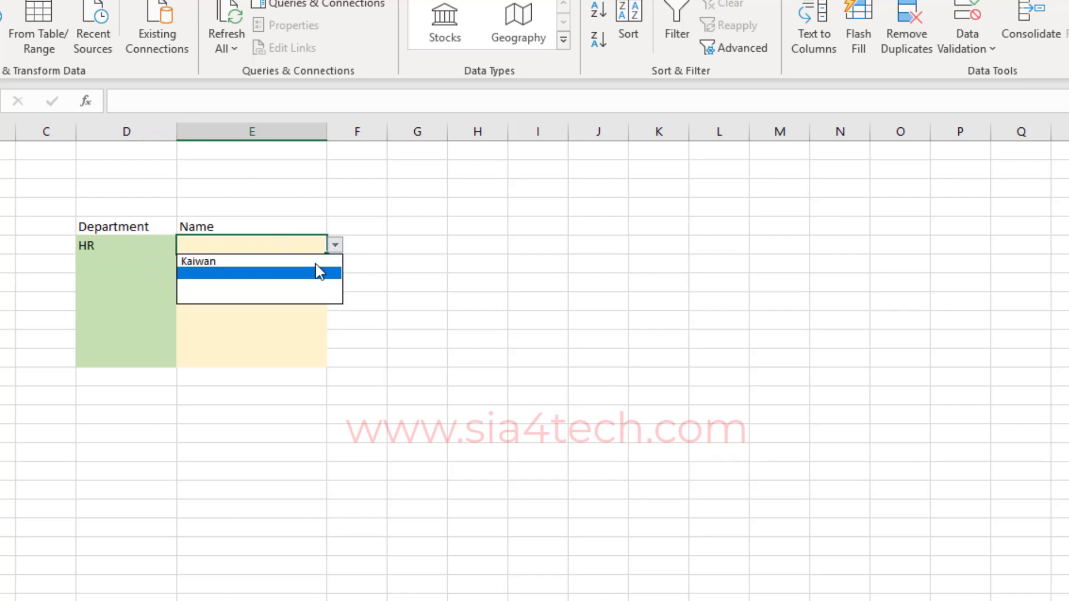
{"action": "left_click", "coordinate": [145, 249]}
- Switch D6 to Finance and fill E6 with the first Finance employee name
{"action": "left_click", "coordinate": [145, 249]}
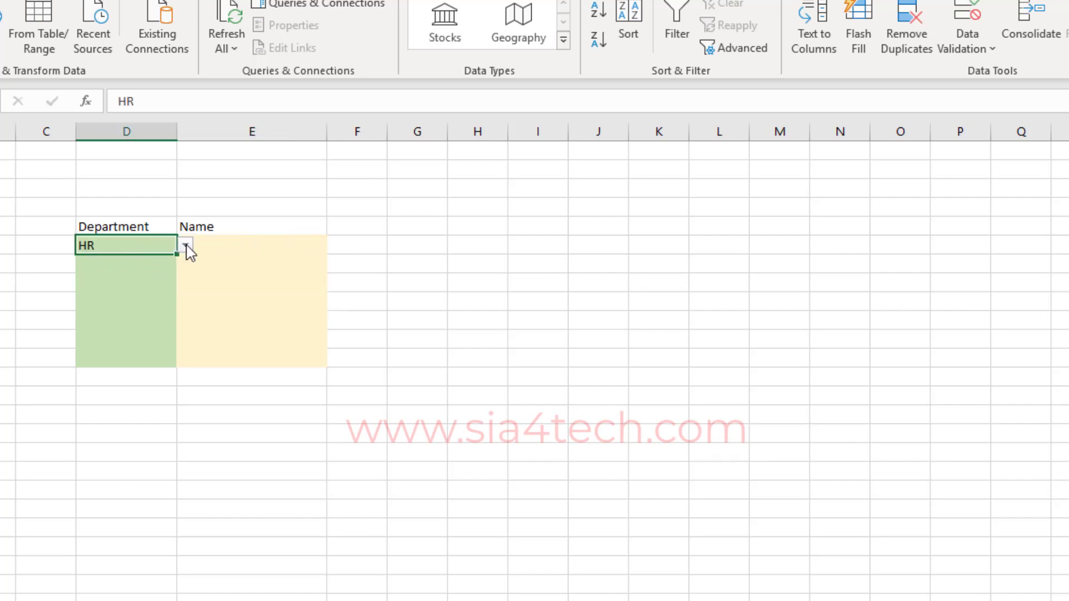
{"action": "left_click", "coordinate": [185, 245]}
{"action": "left_click", "coordinate": [157, 301]}
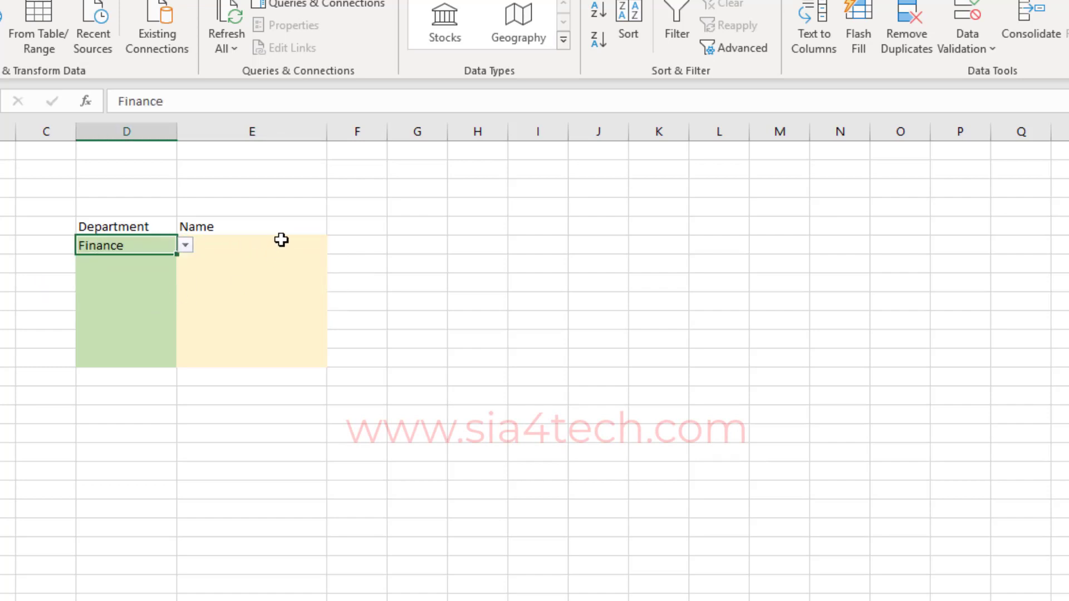
{"action": "left_click", "coordinate": [281, 241]}
{"action": "left_click", "coordinate": [335, 246]}
{"action": "key", "text": "Up"}
{"action": "key", "text": "Return"}
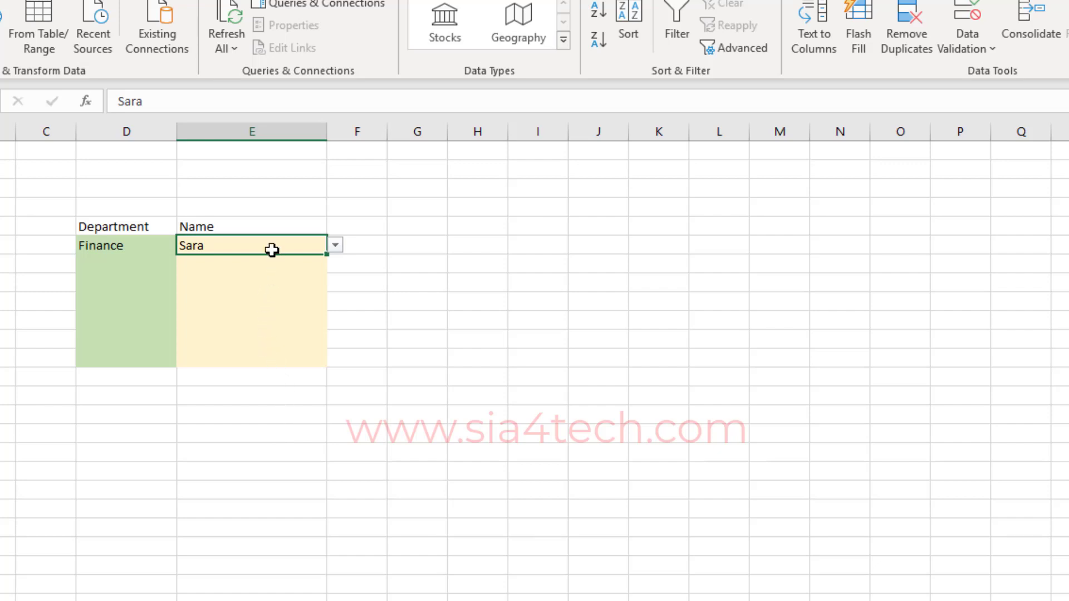
- Fill E6's name and list validation down through E12
{"action": "left_click_drag", "start_coordinate": [273, 259], "coordinate": [286, 359]}
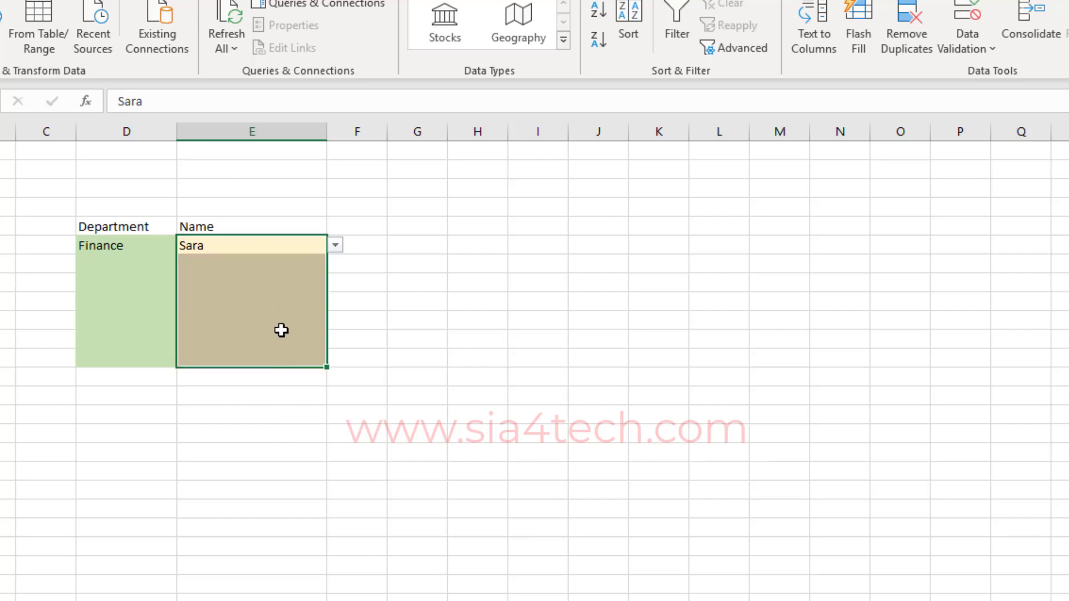
{"action": "left_click", "coordinate": [267, 244]}
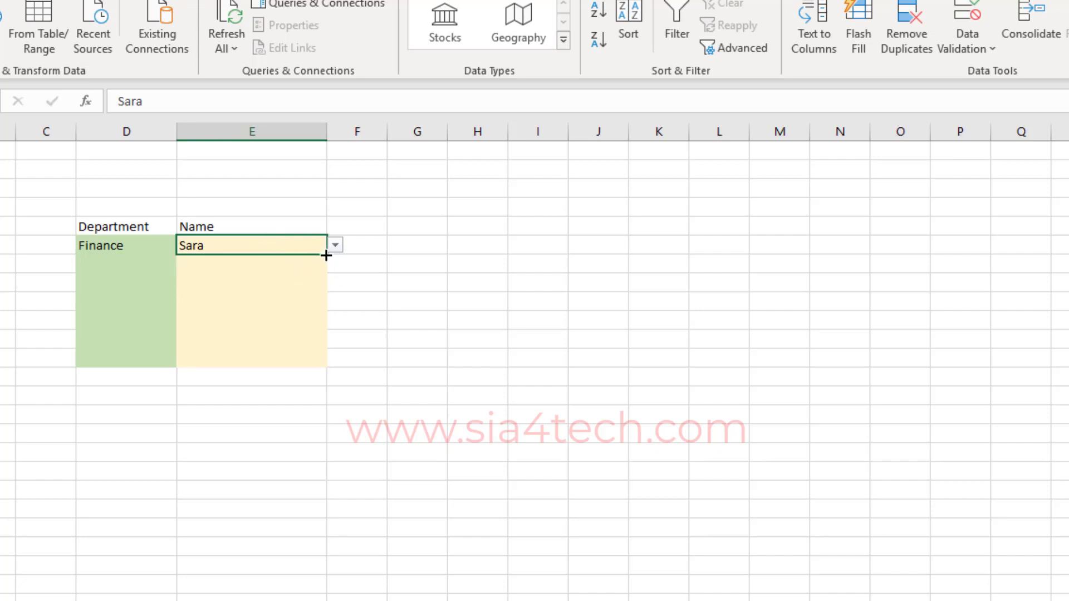
{"action": "left_click_drag", "start_coordinate": [326, 255], "coordinate": [327, 361]}
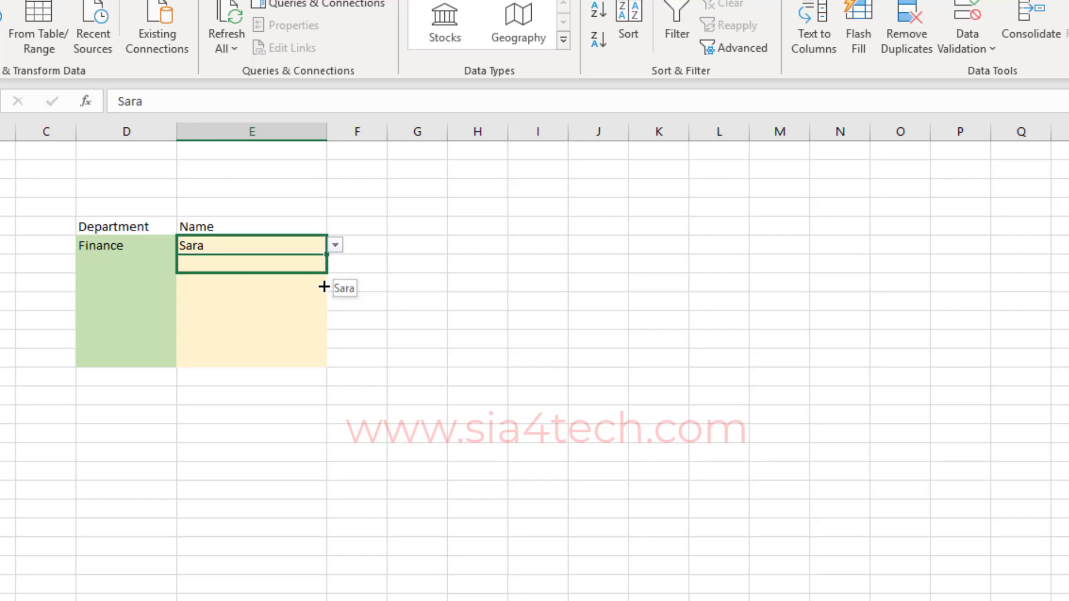
- Set D7 to IT and open E7's list, which still shows Finance names
{"action": "left_click", "coordinate": [265, 262]}
{"action": "left_click", "coordinate": [335, 264]}
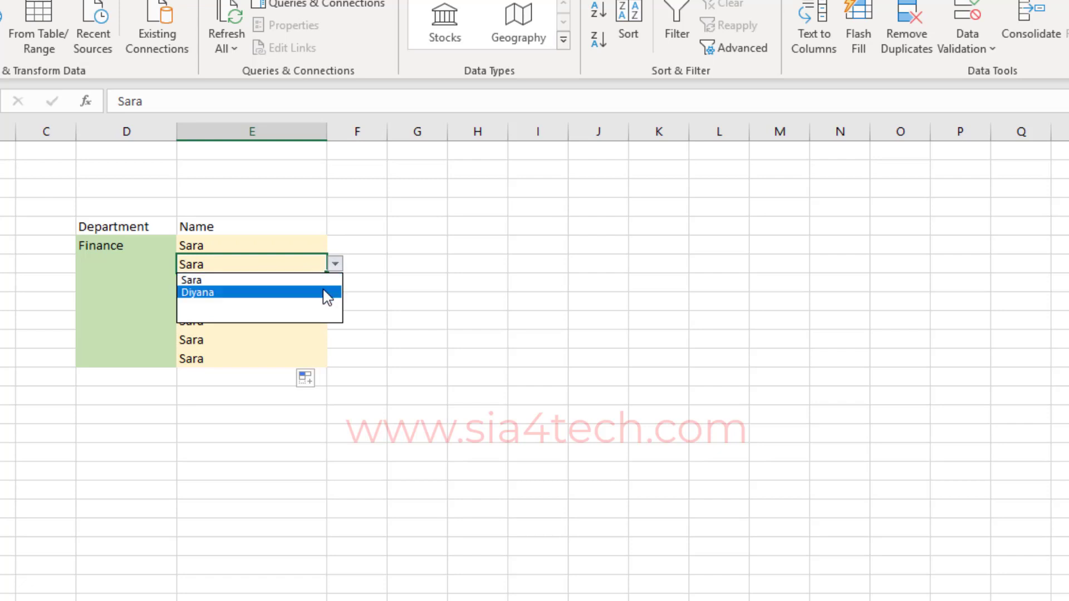
{"action": "key", "text": "Escape"}
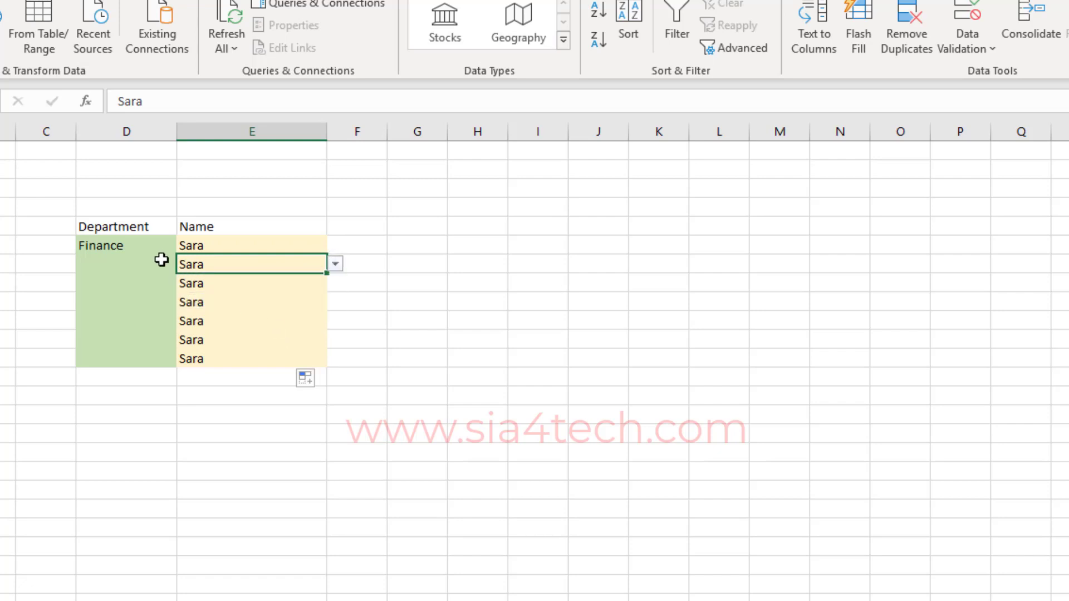
{"action": "left_click", "coordinate": [163, 261]}
{"action": "left_click", "coordinate": [185, 264]}
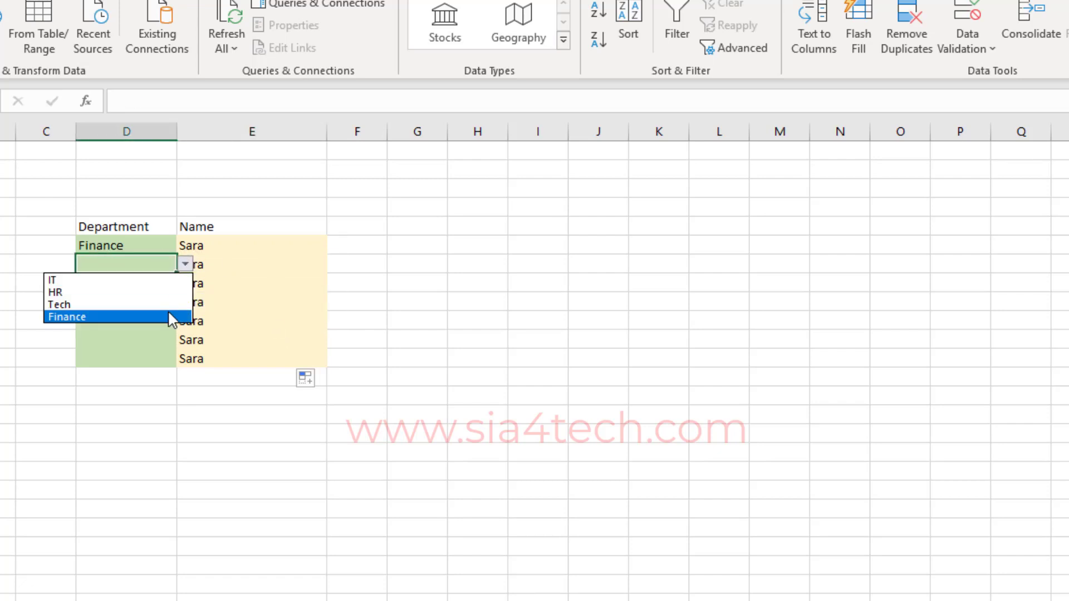
{"action": "left_click", "coordinate": [155, 280]}
{"action": "left_click", "coordinate": [239, 266]}
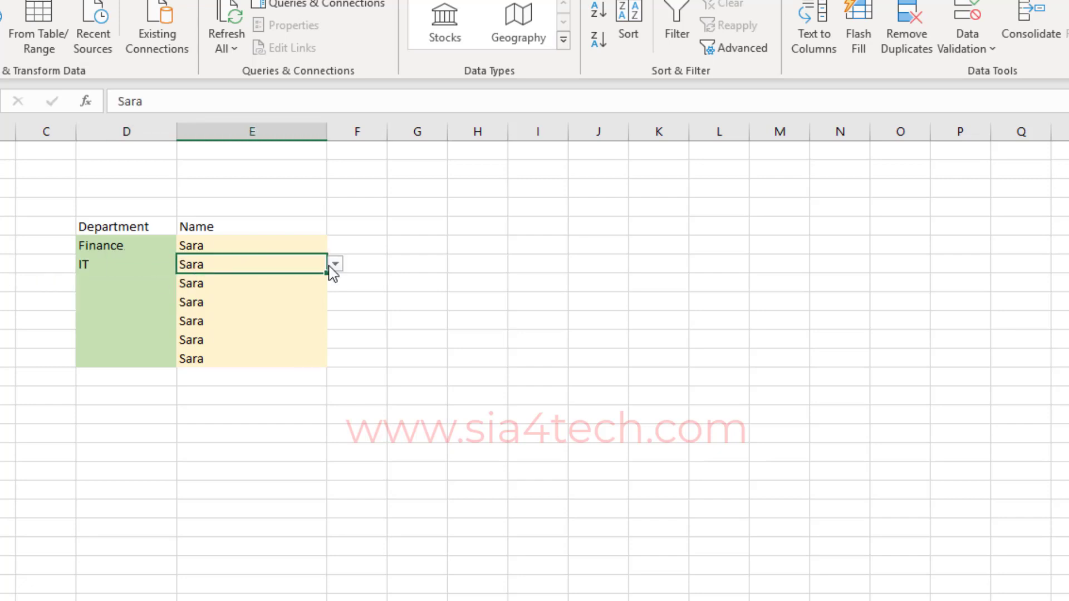
{"action": "left_click", "coordinate": [335, 265]}
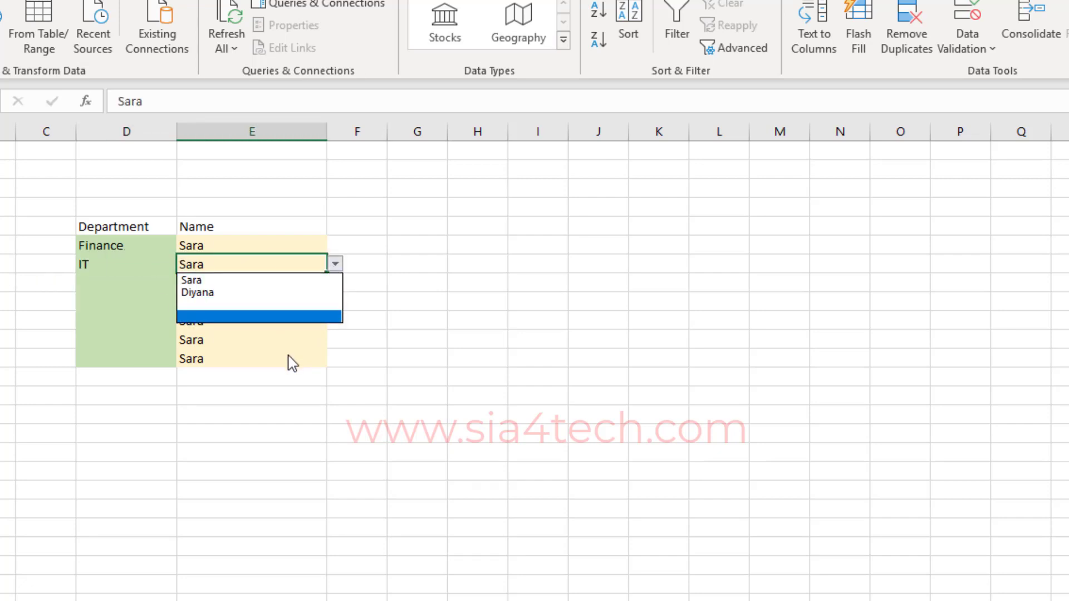
- Remove the row $ so E6's validation source reads =INDIRECT($D6)
{"action": "key", "text": "Escape"}
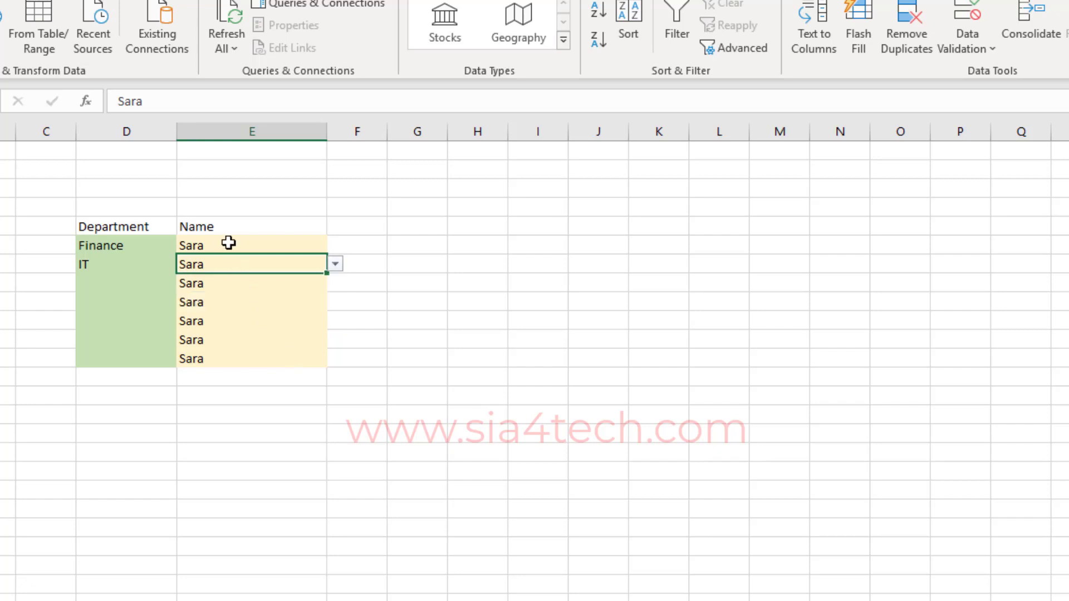
{"action": "left_click", "coordinate": [229, 242]}
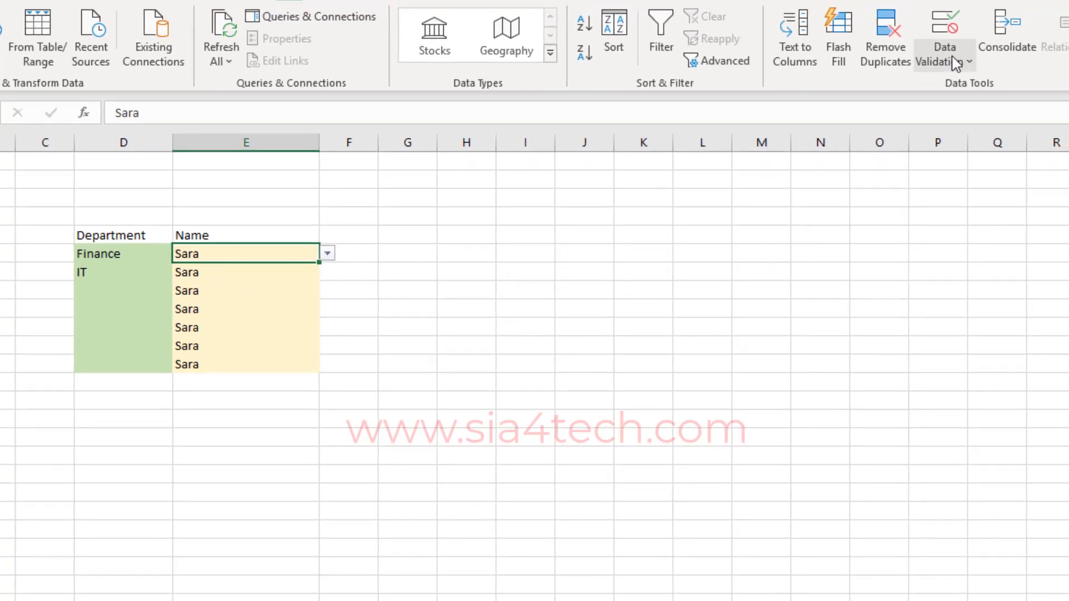
{"action": "left_click", "coordinate": [940, 31]}
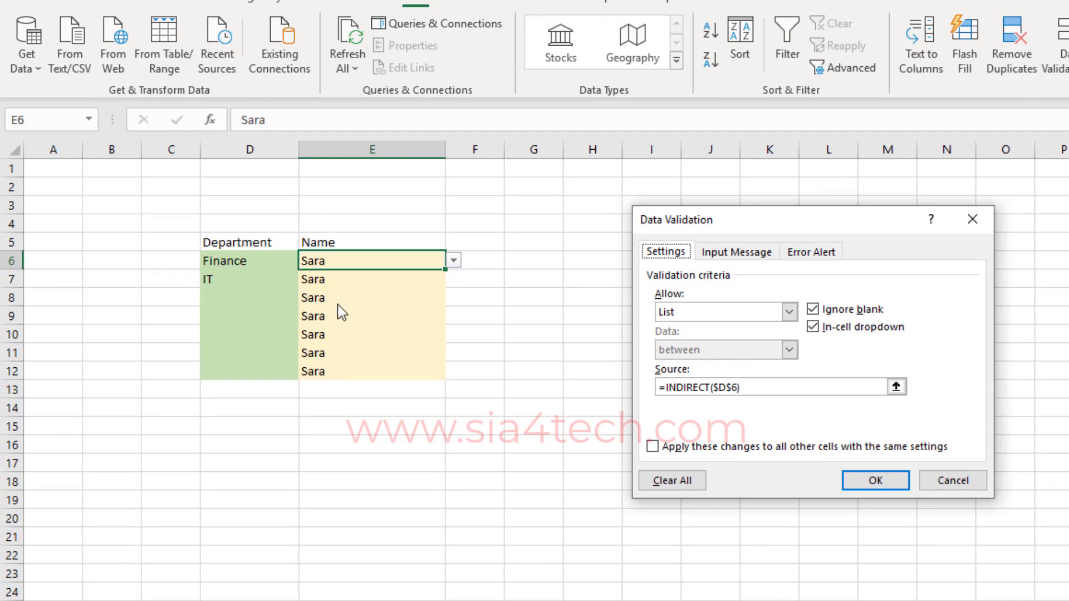
{"action": "left_click", "coordinate": [737, 387]}
{"action": "key", "text": "BackSpace"}
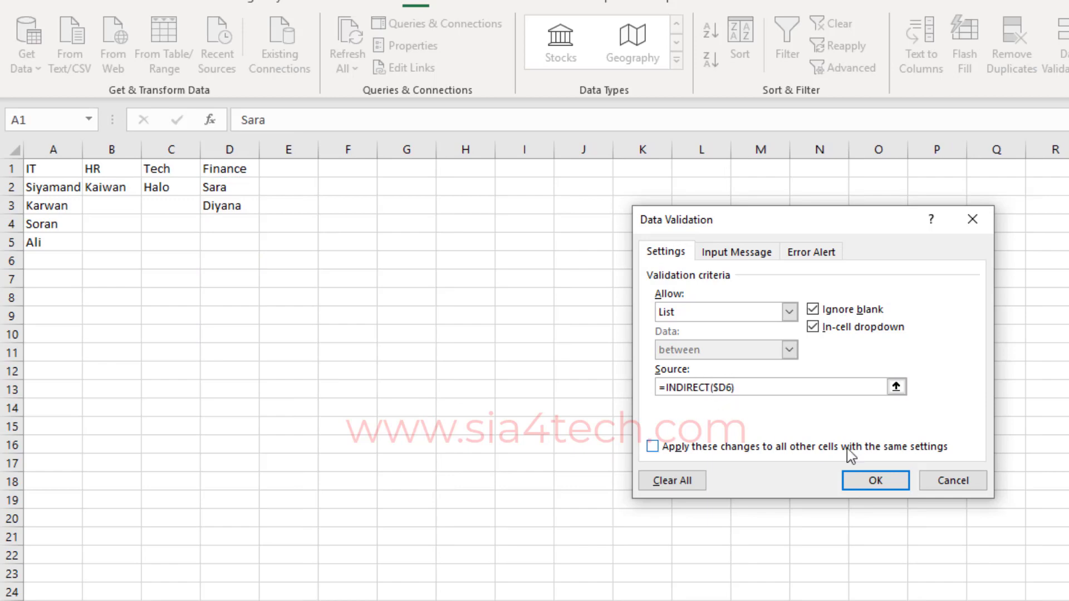
{"action": "left_click", "coordinate": [875, 480]}
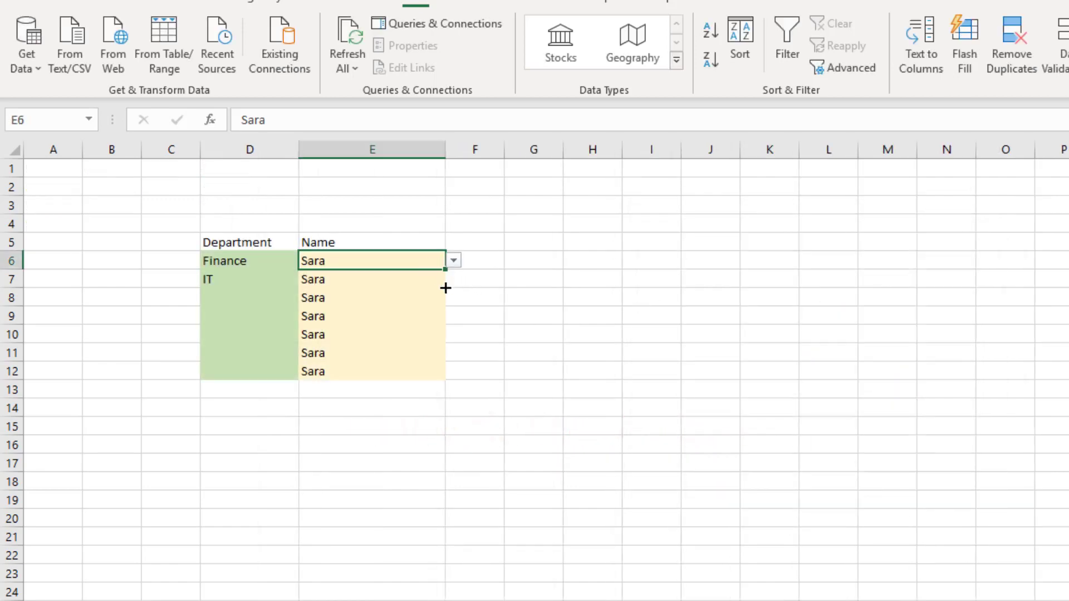
- Copy E6's drop-down rule down to E12 and pick Karwan for the IT row in E7
{"action": "left_click_drag", "start_coordinate": [446, 288], "coordinate": [439, 374]}
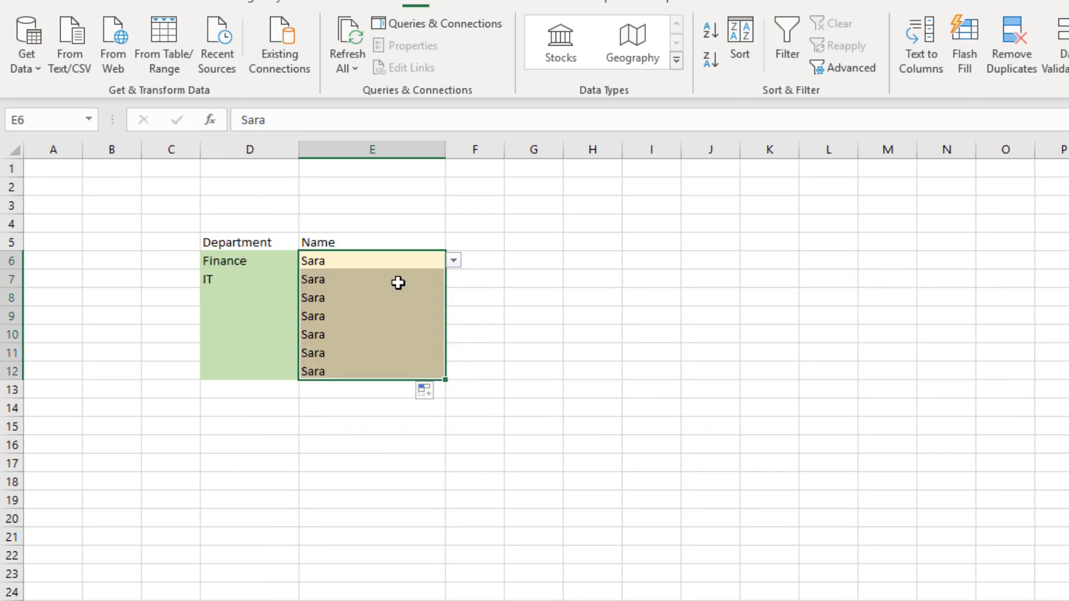
{"action": "left_click", "coordinate": [369, 284]}
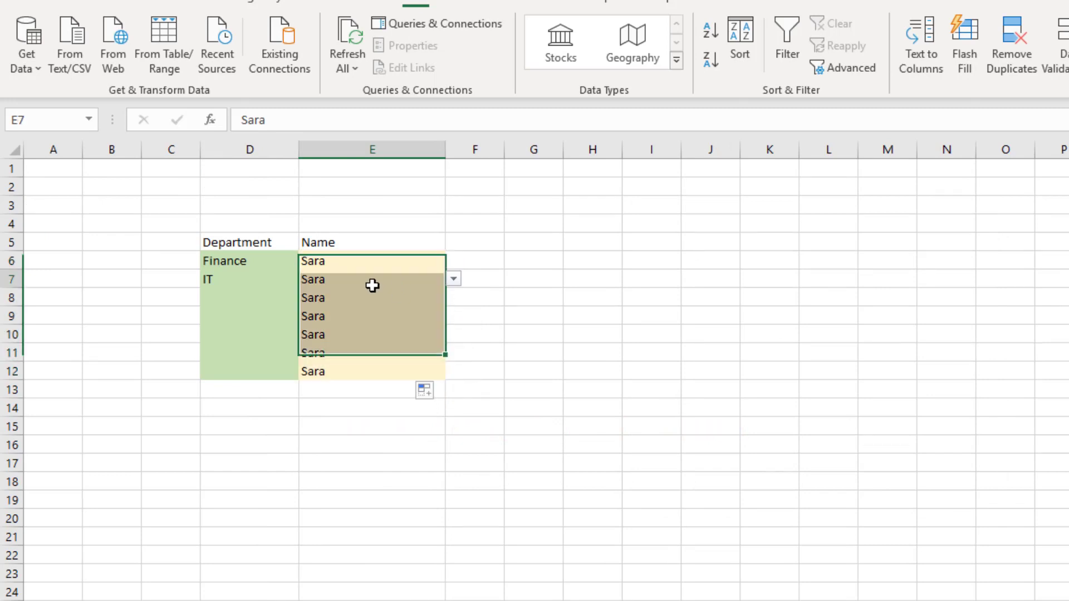
{"action": "left_click", "coordinate": [453, 280]}
{"action": "key", "text": "Escape"}
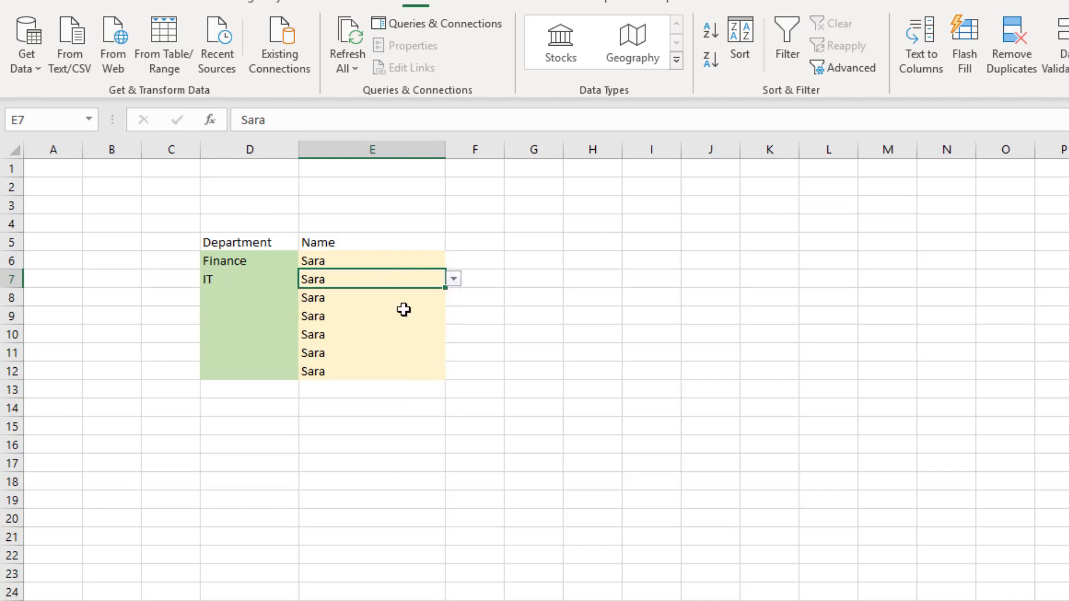
{"action": "left_click", "coordinate": [290, 296]}
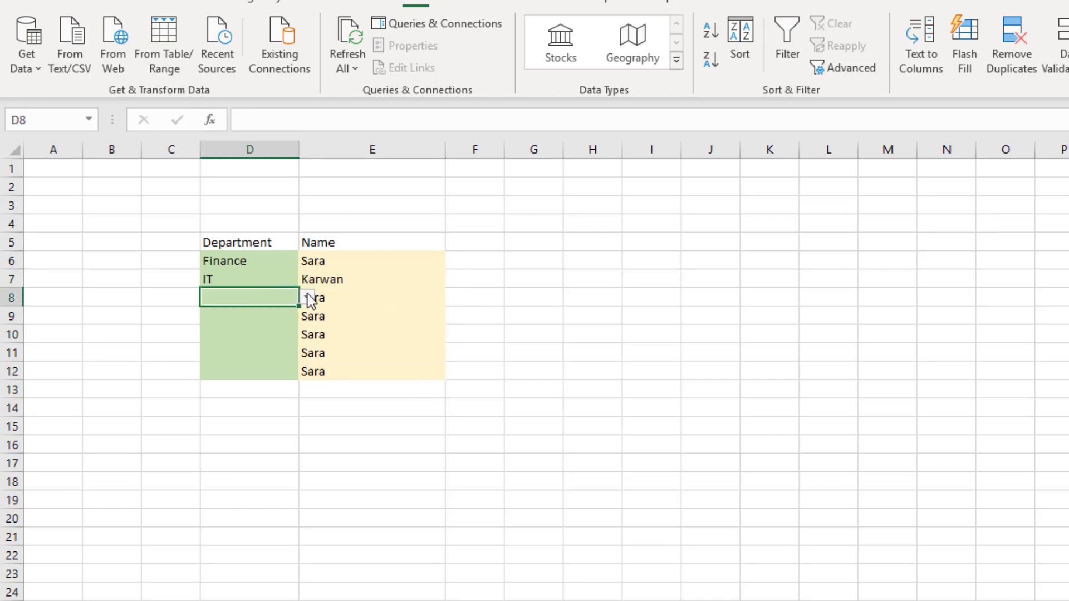
- Set D8 to HR and choose Kaiwan in E8
{"action": "left_click", "coordinate": [307, 297]}
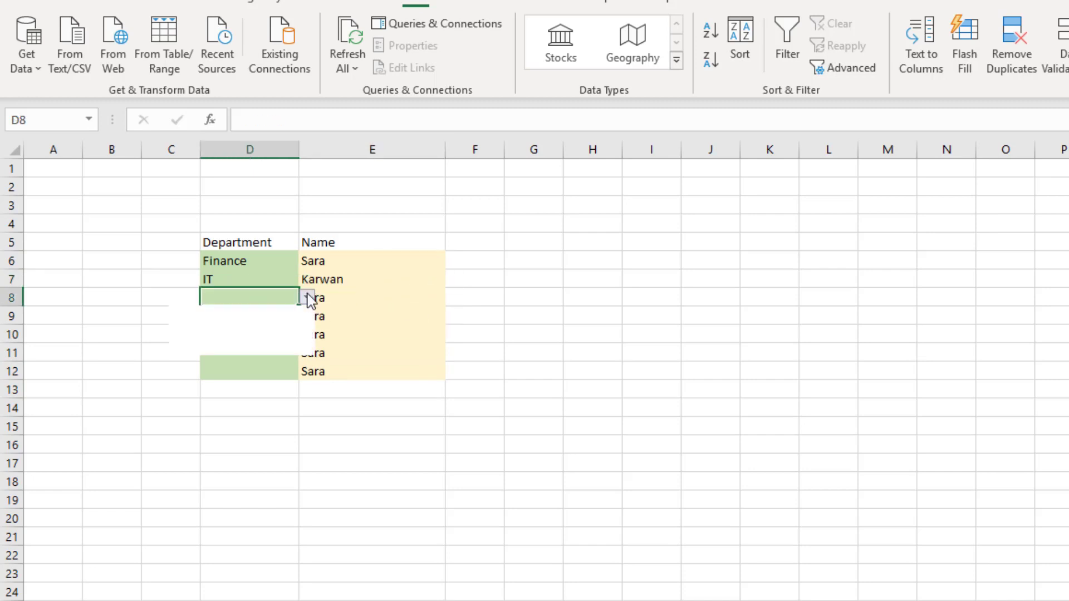
{"action": "left_click", "coordinate": [289, 325]}
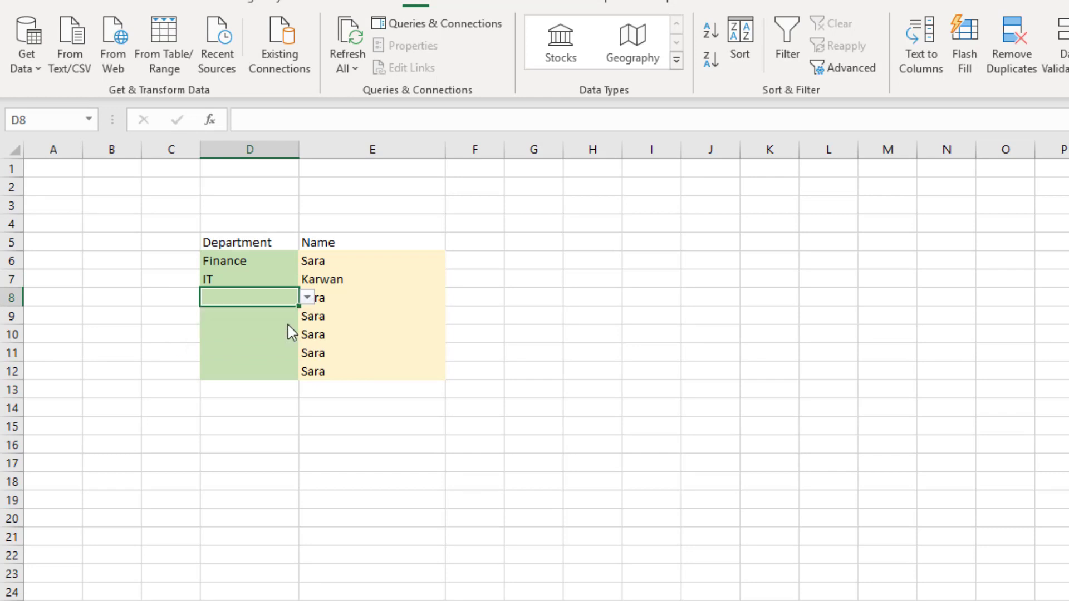
{"action": "left_click", "coordinate": [377, 300]}
{"action": "left_click", "coordinate": [453, 298]}
{"action": "left_click", "coordinate": [422, 318]}
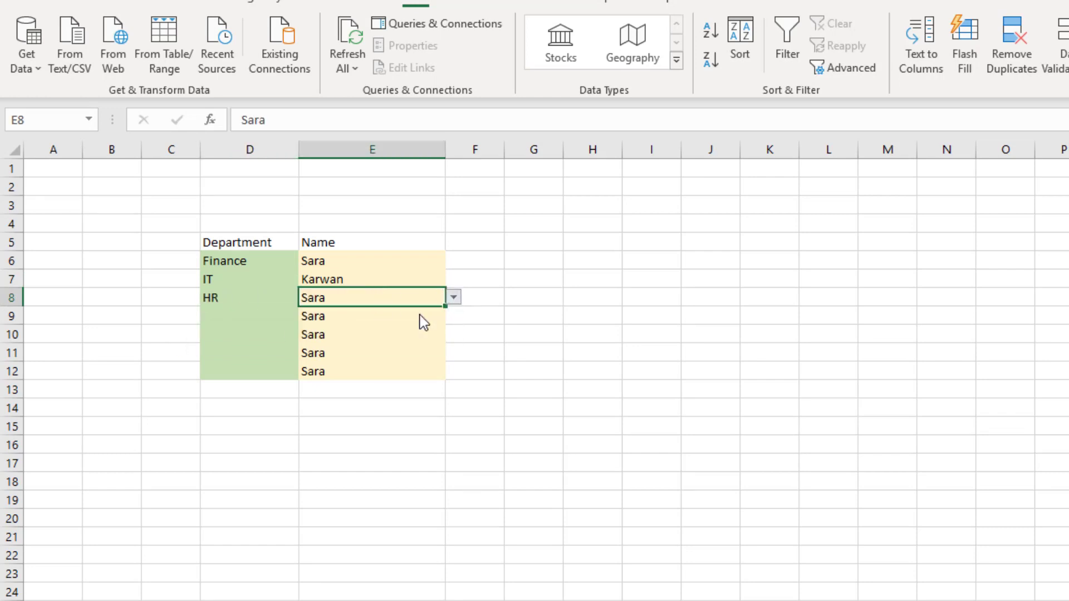
- Set D9 to Finance, recheck E6 (Sara) and E7 (Karwan), and go to the lists sheet
{"action": "left_click", "coordinate": [284, 315]}
{"action": "left_click", "coordinate": [307, 316]}
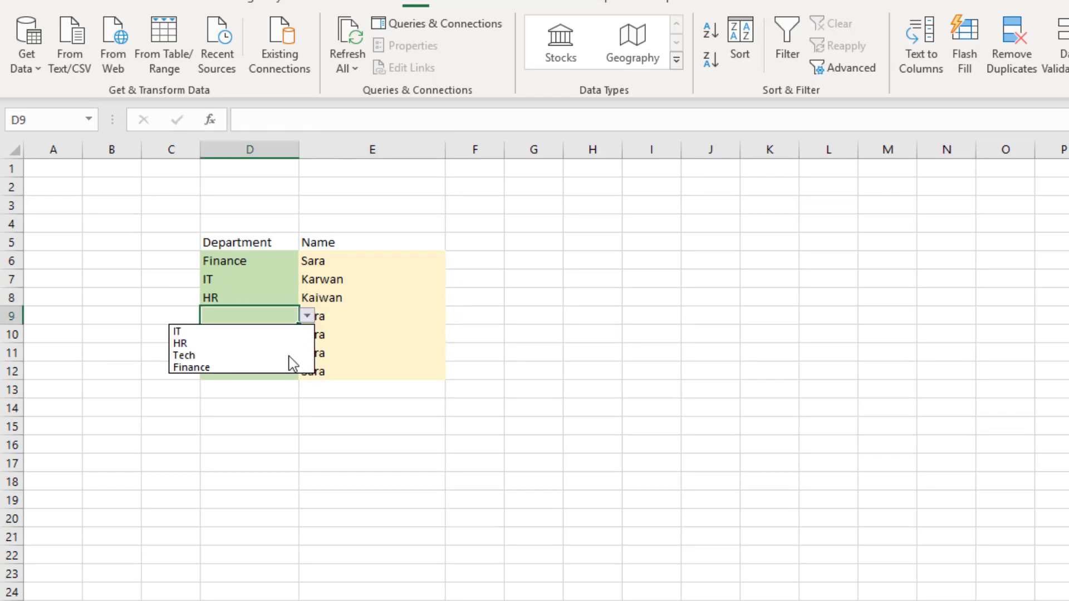
{"action": "left_click", "coordinate": [290, 372]}
{"action": "left_click", "coordinate": [379, 327]}
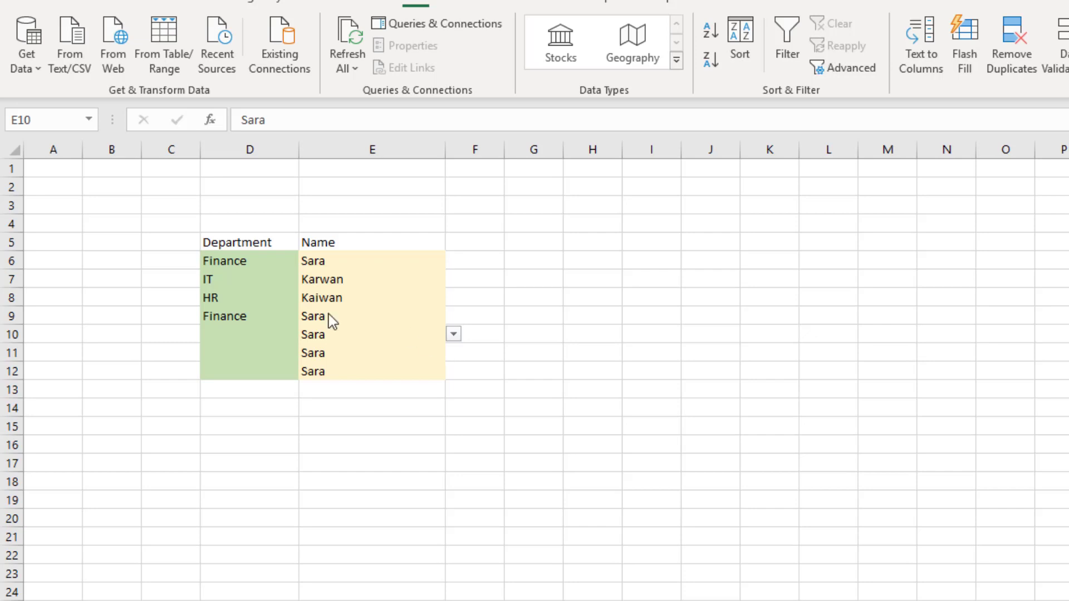
{"action": "key", "text": "Up"}
{"action": "key", "text": "Up"}
{"action": "key", "text": "Up"}
{"action": "key", "text": "Up"}
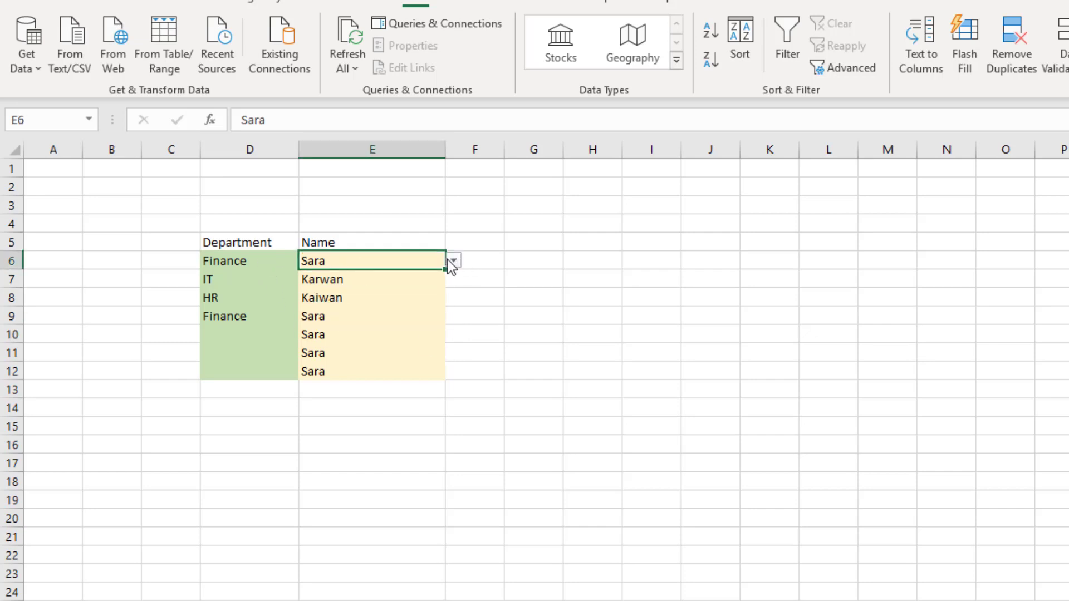
{"action": "left_click", "coordinate": [461, 262]}
{"action": "left_click", "coordinate": [429, 255]}
{"action": "left_click", "coordinate": [452, 262]}
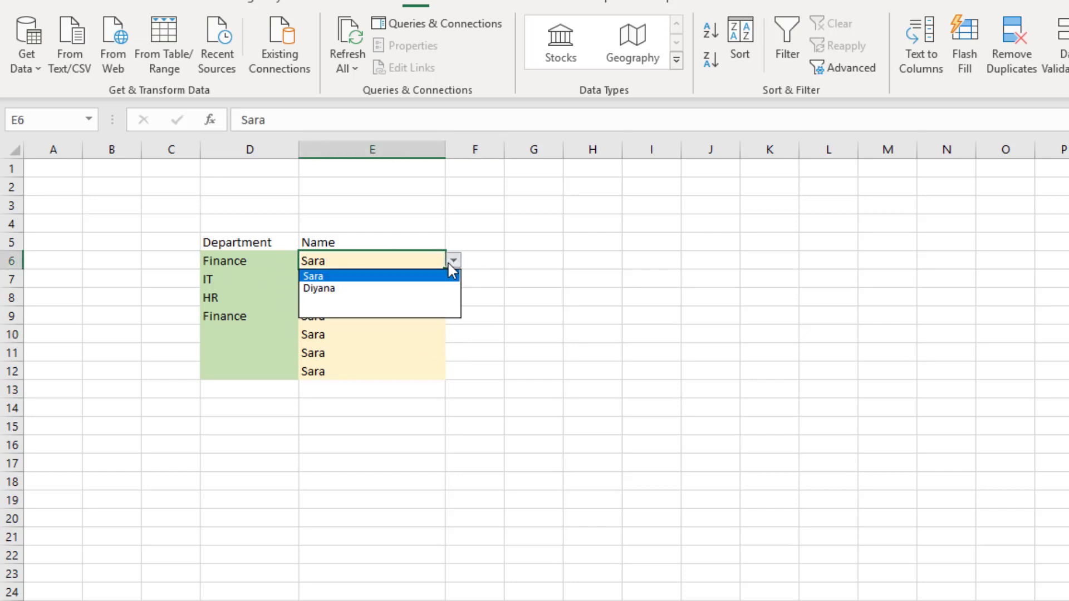
{"action": "left_click", "coordinate": [263, 289]}
{"action": "left_click", "coordinate": [263, 287]}
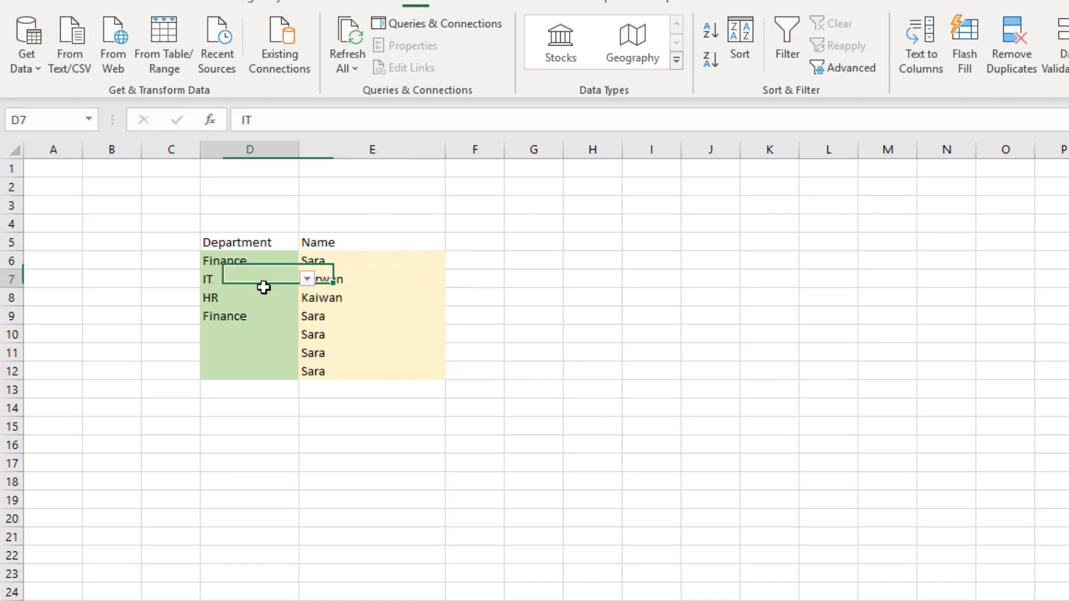
{"action": "left_click", "coordinate": [432, 279]}
{"action": "left_click", "coordinate": [452, 279]}
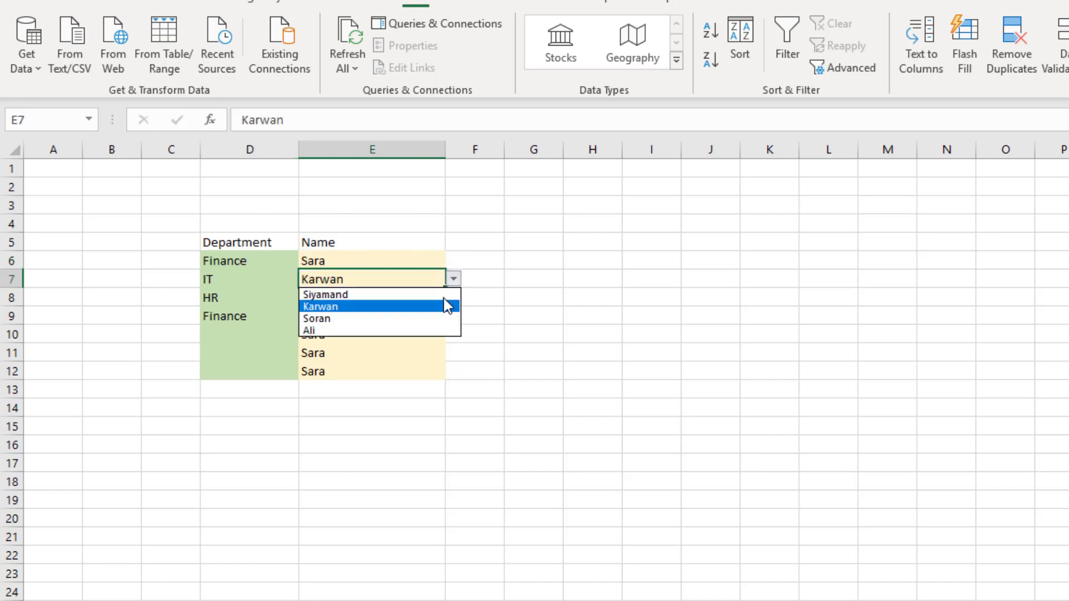
{"action": "left_click", "coordinate": [466, 424]}
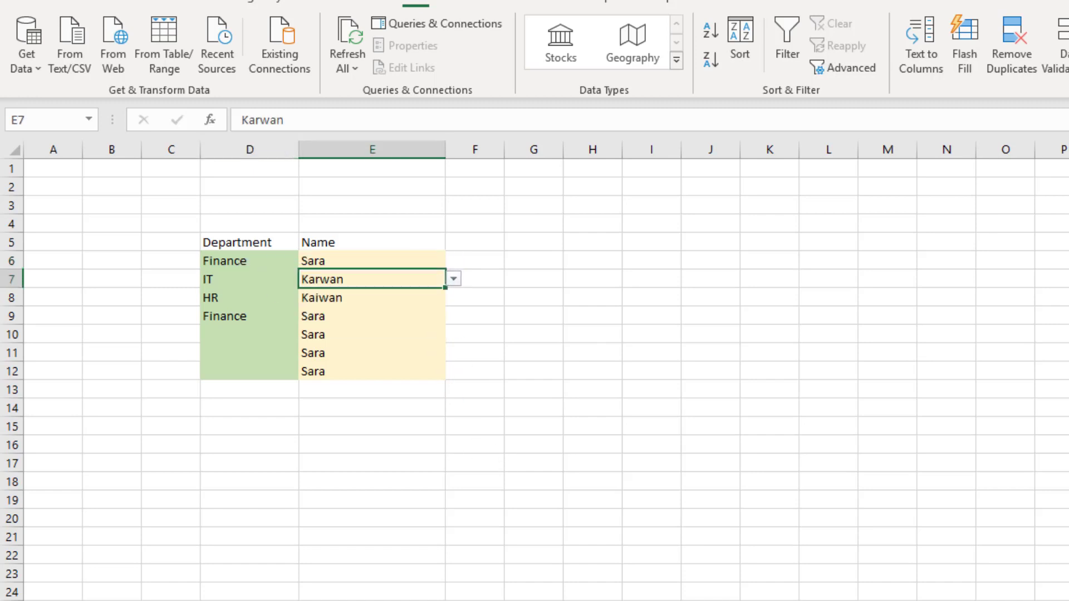
{"action": "key", "text": "ctrl+Page_Down"}
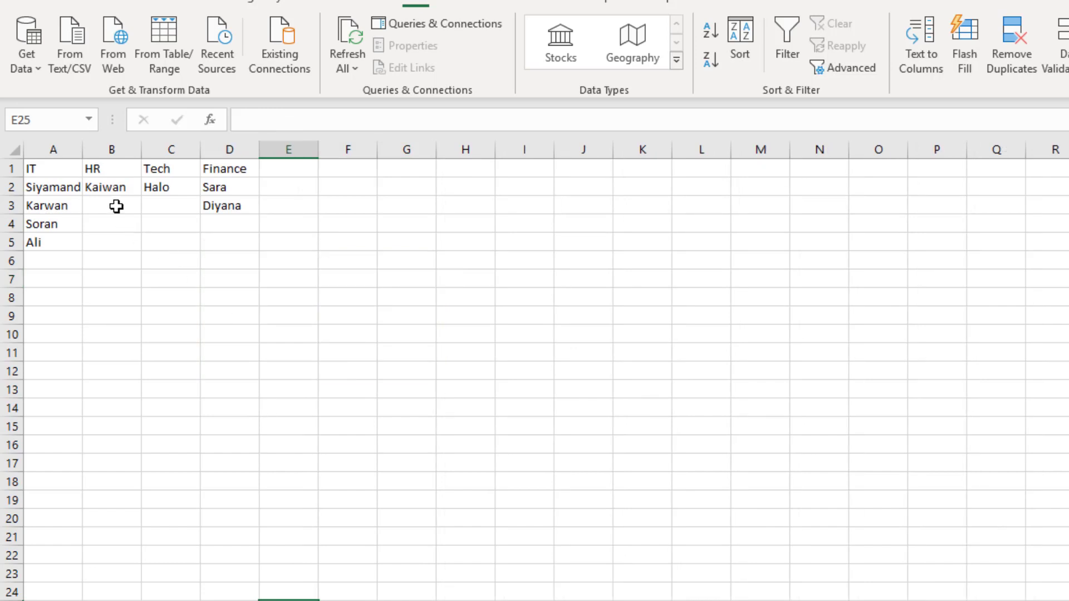
- Add Aso in D4 and Ali in D5 under the Finance names
{"action": "mouse_move", "coordinate": [117, 207]}
{"action": "left_mouse_down"}
{"action": "mouse_move", "coordinate": [119, 230]}
{"action": "mouse_move", "coordinate": [163, 223]}
{"action": "mouse_move", "coordinate": [220, 246]}
{"action": "left_mouse_up"}
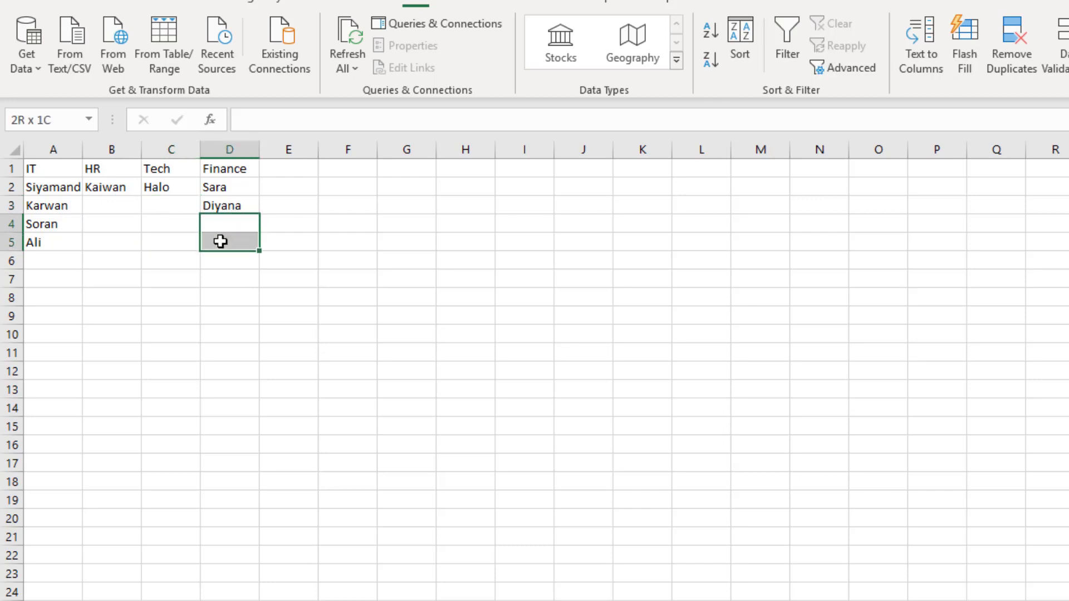
{"action": "left_click", "coordinate": [239, 220]}
{"action": "type", "text": "Aso"}
{"action": "key", "text": "Return"}
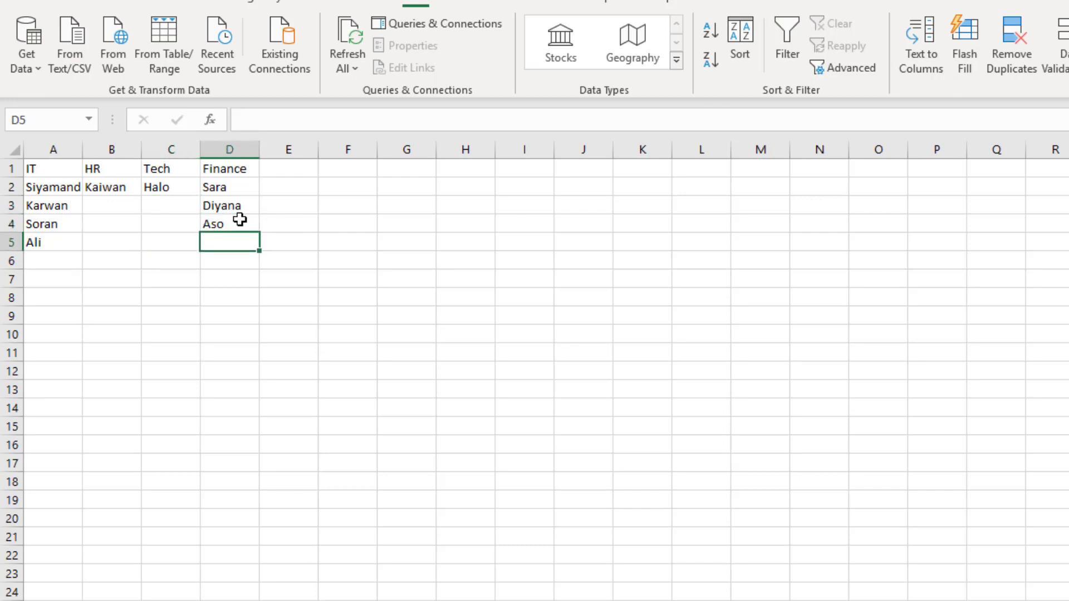
{"action": "type", "text": "Ali"}
{"action": "key", "text": "Return"}
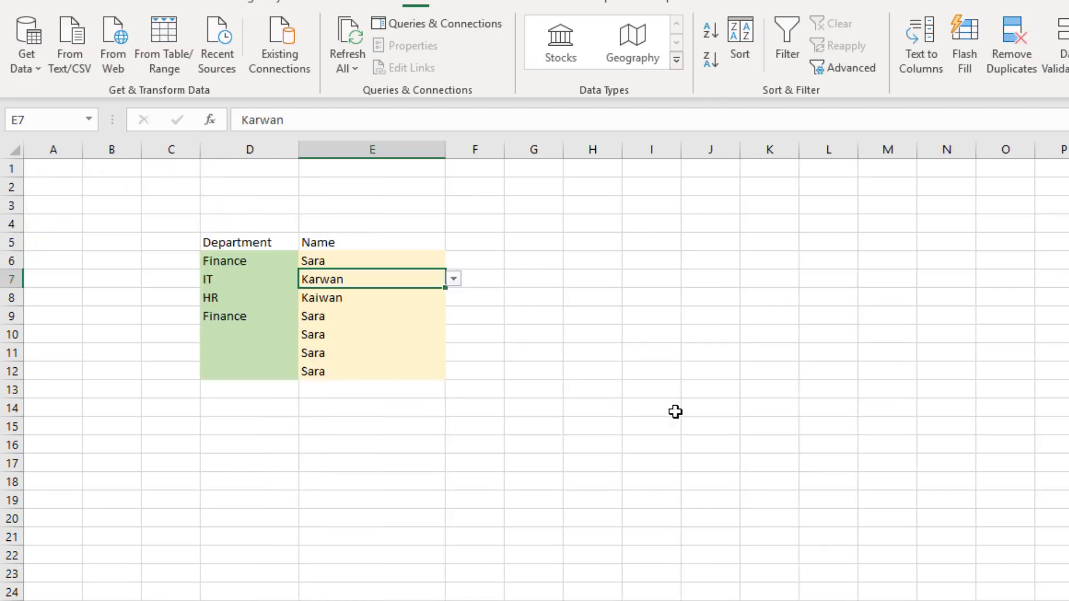
- Check the Name drop-downs in E6, E8 and E7, keeping Sara, Kaiwan and Karwan
{"action": "left_click", "coordinate": [389, 261]}
{"action": "left_click", "coordinate": [454, 260]}
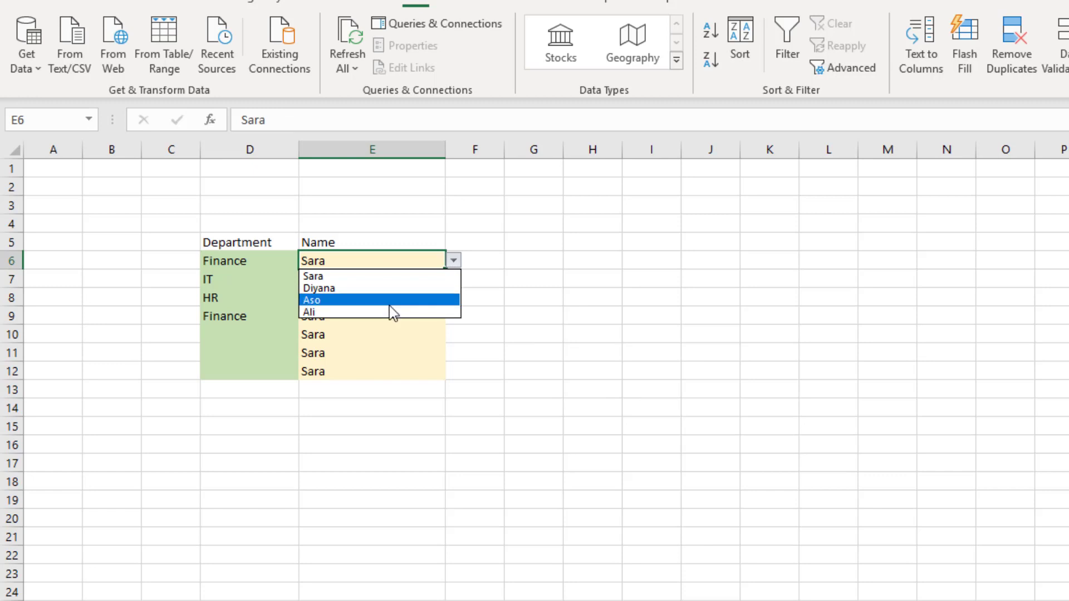
{"action": "left_click", "coordinate": [396, 357]}
{"action": "left_click", "coordinate": [411, 300]}
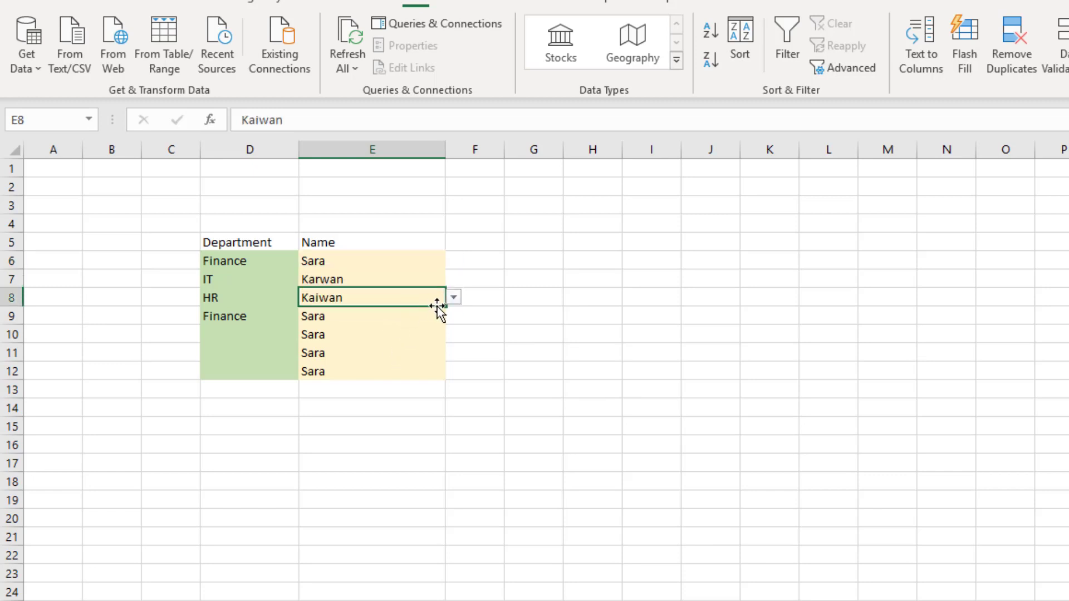
{"action": "left_click", "coordinate": [453, 299]}
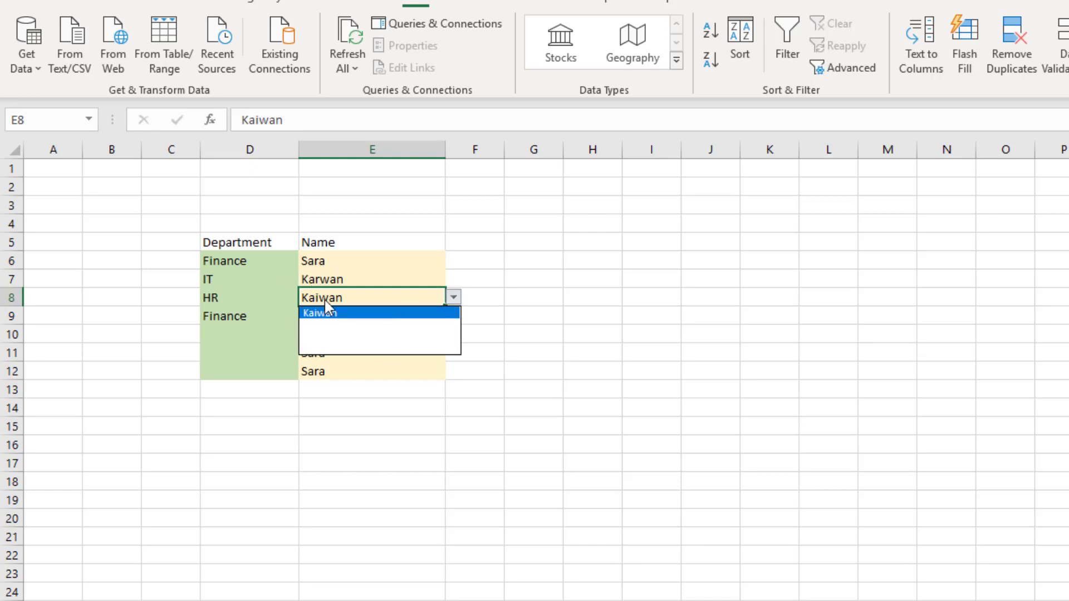
{"action": "left_click", "coordinate": [333, 281]}
{"action": "left_click", "coordinate": [334, 279]}
{"action": "key", "text": "alt+Down"}
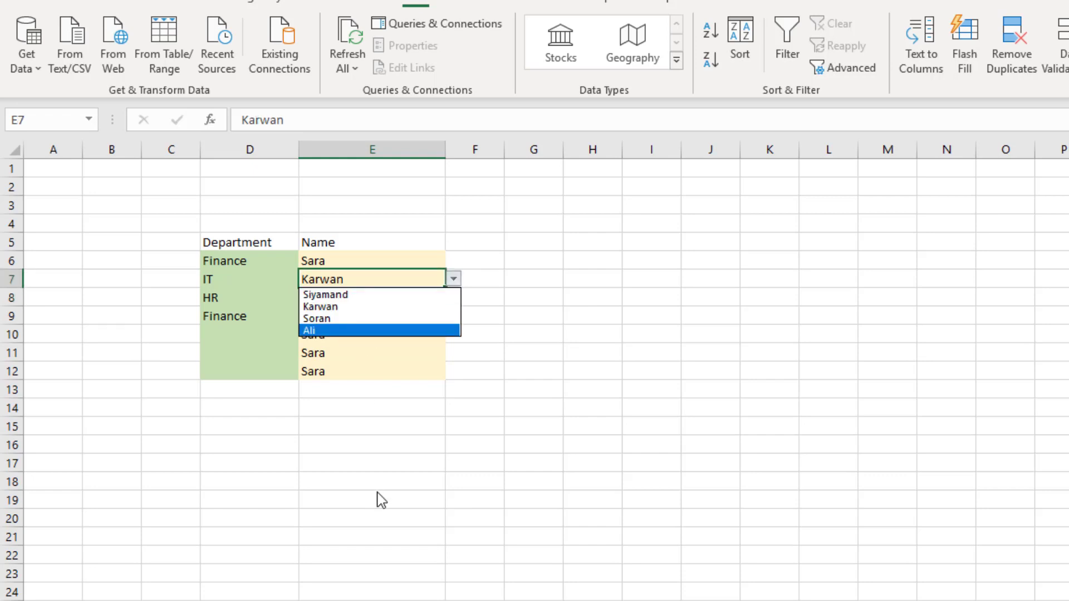
{"action": "key", "text": "Escape"}
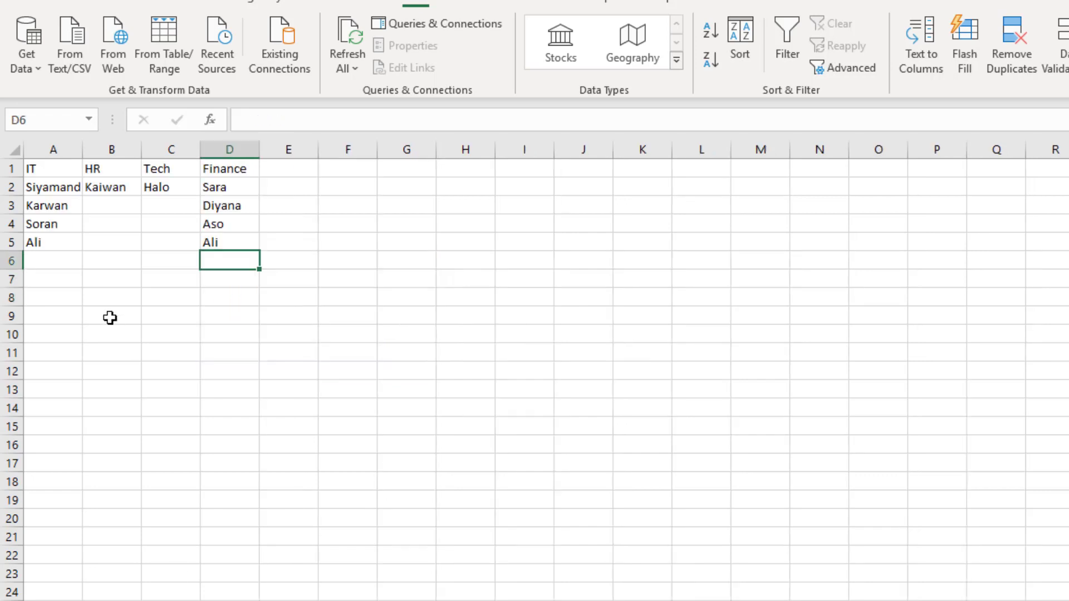
- Add Kardo in A6 under IT and see that E7's list still shows only four names
{"action": "left_click", "coordinate": [67, 260]}
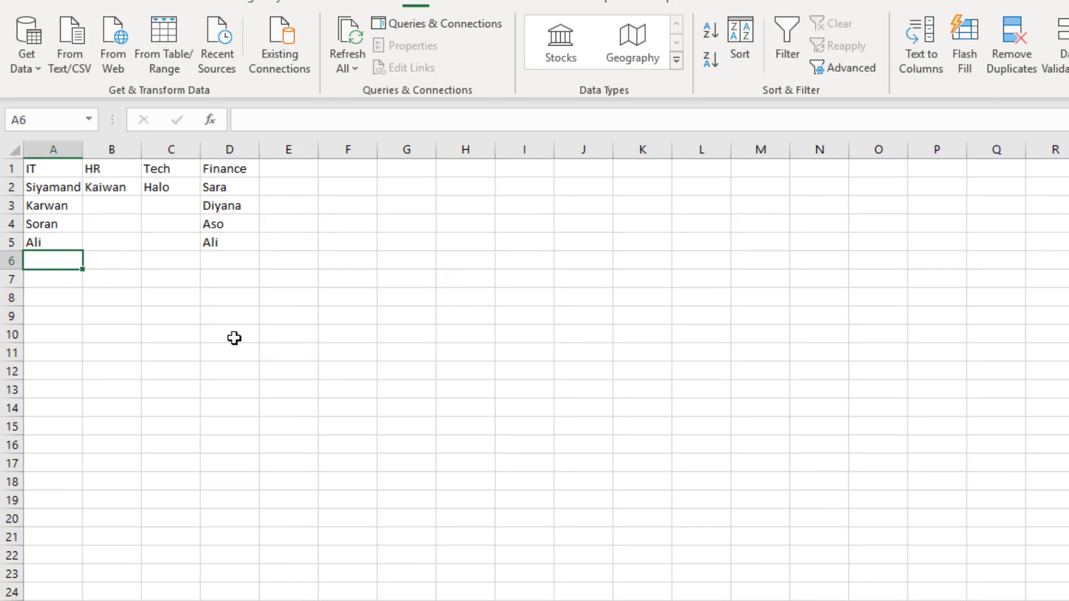
{"action": "type", "text": "Kardo"}
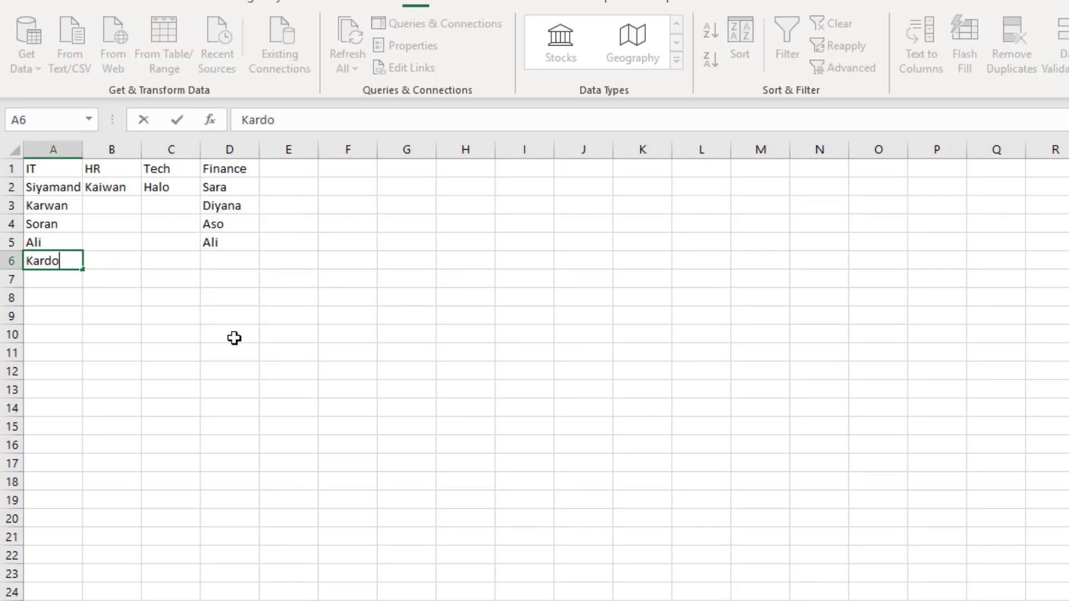
{"action": "key", "text": "Return"}
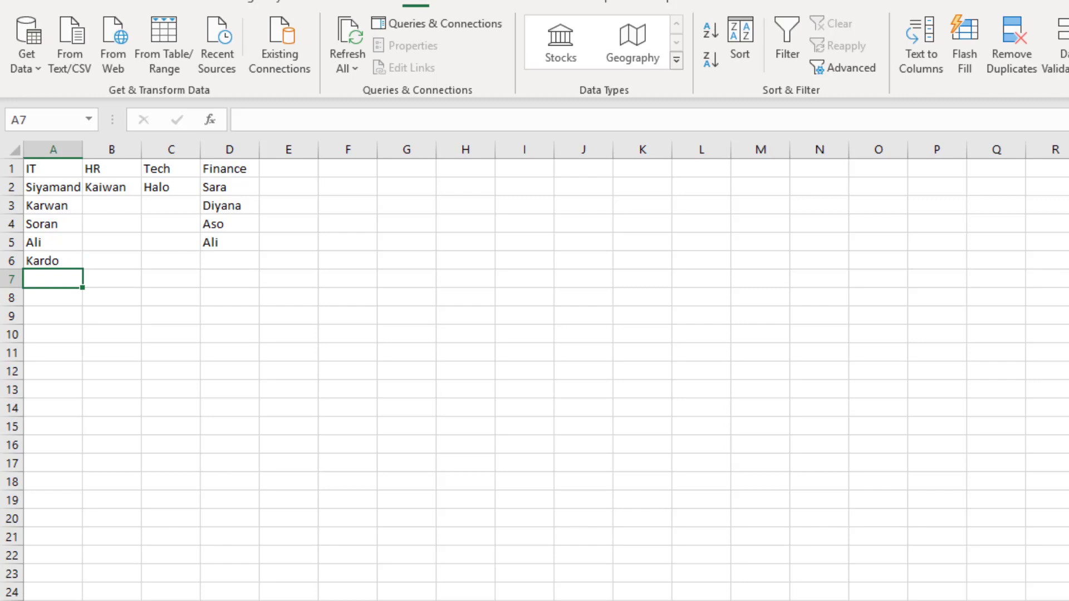
{"action": "key", "text": "ctrl+Page_Up"}
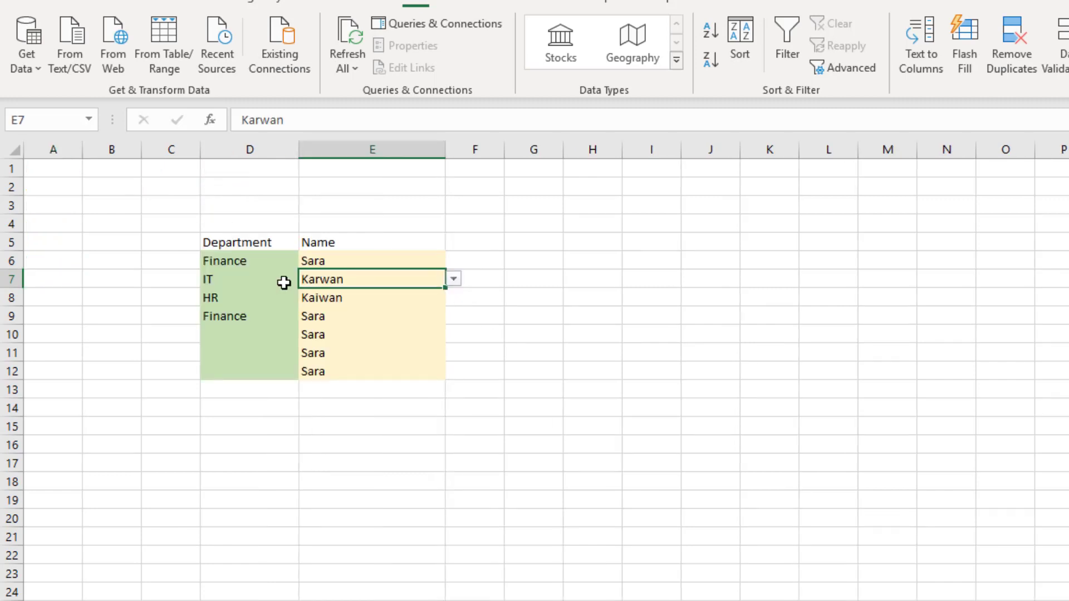
{"action": "left_click", "coordinate": [454, 279]}
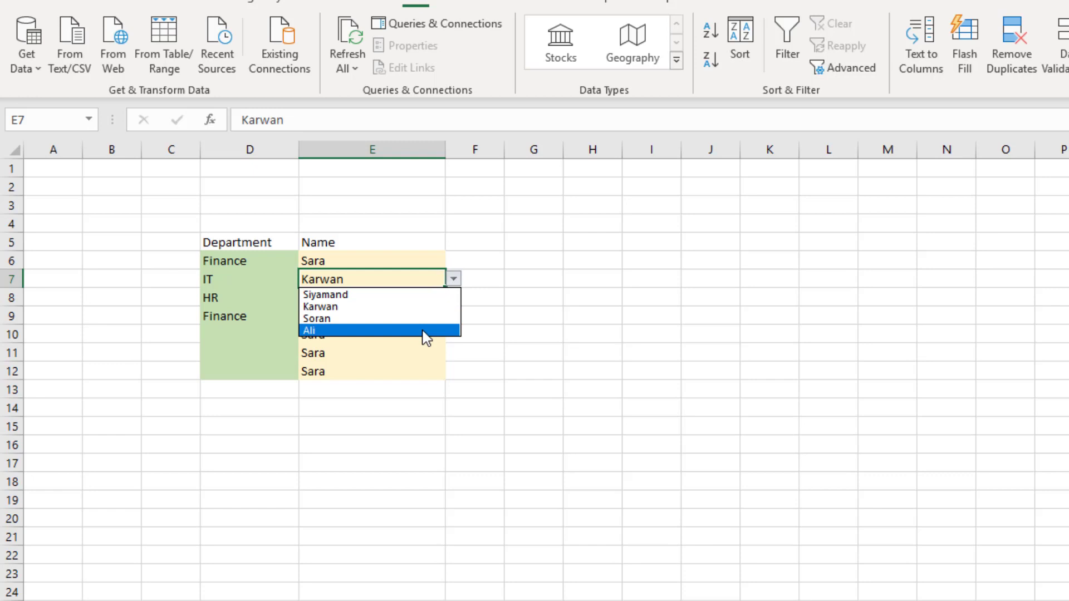
{"action": "left_click", "coordinate": [438, 466]}
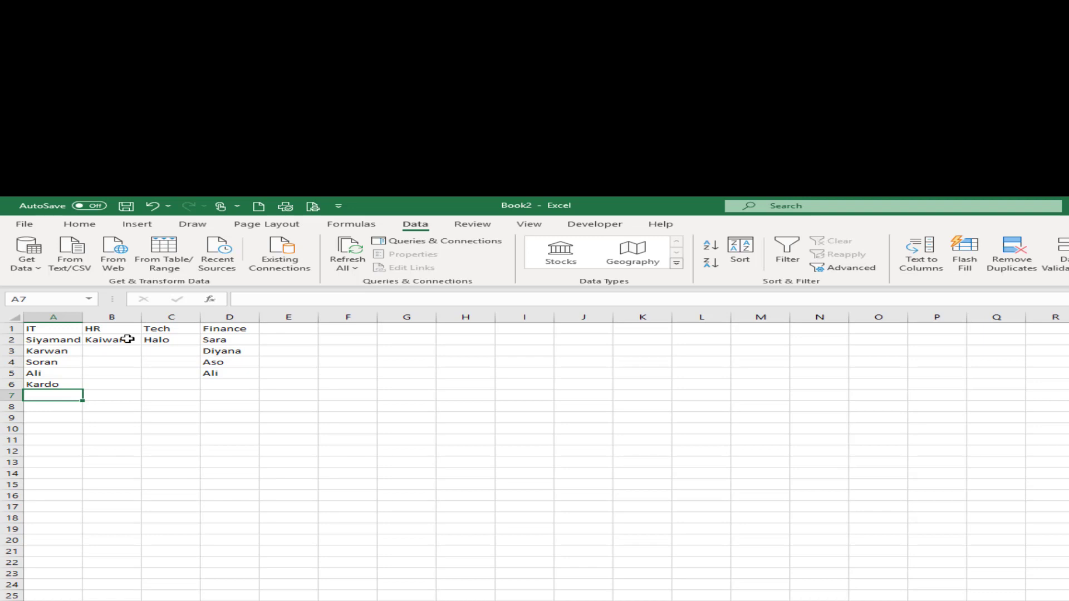
- Format the department lists A1:D6, Kardo included, as a table with headers
{"action": "left_click_drag", "start_coordinate": [50, 328], "coordinate": [254, 384]}
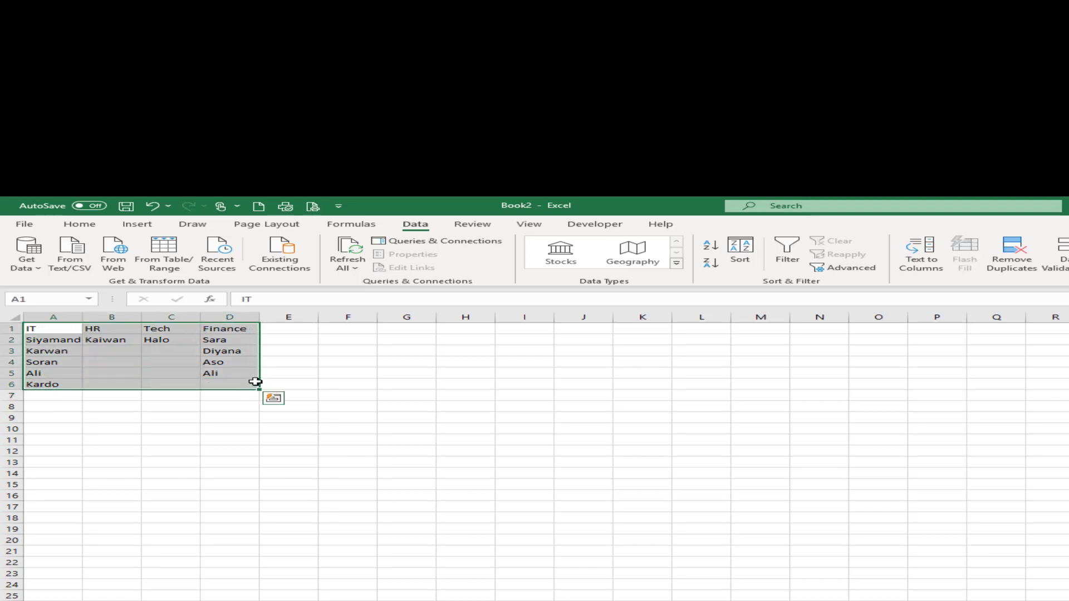
{"action": "left_click", "coordinate": [139, 226]}
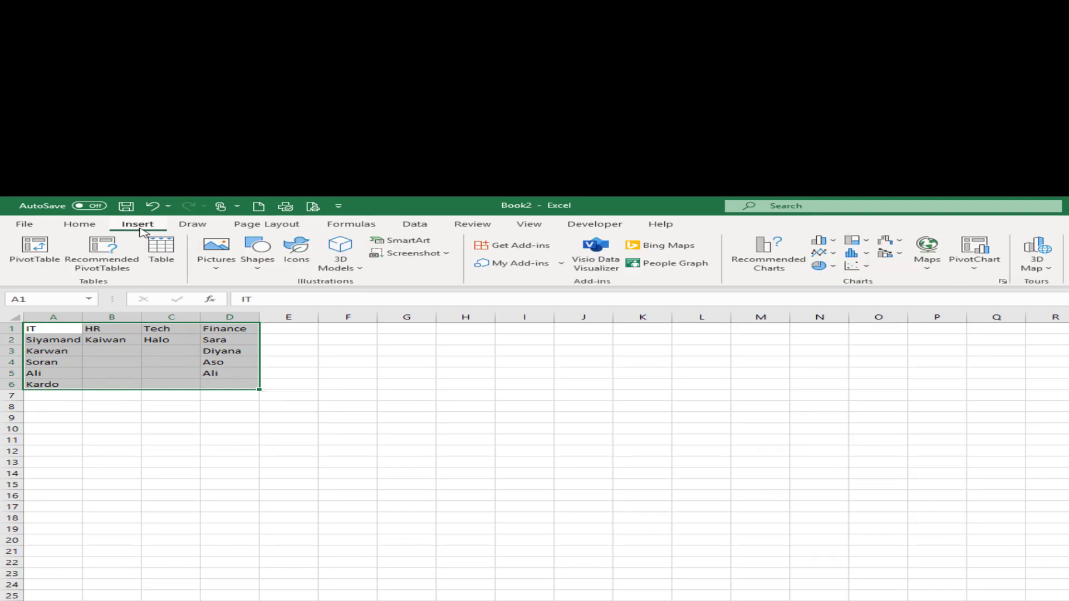
{"action": "left_click", "coordinate": [160, 253]}
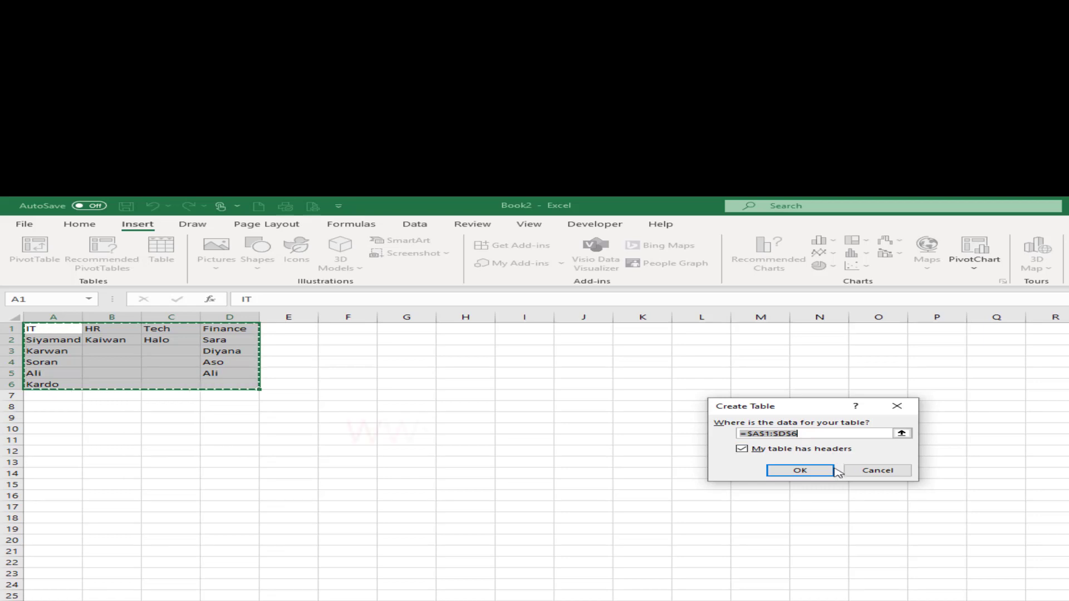
{"action": "left_click", "coordinate": [801, 471]}
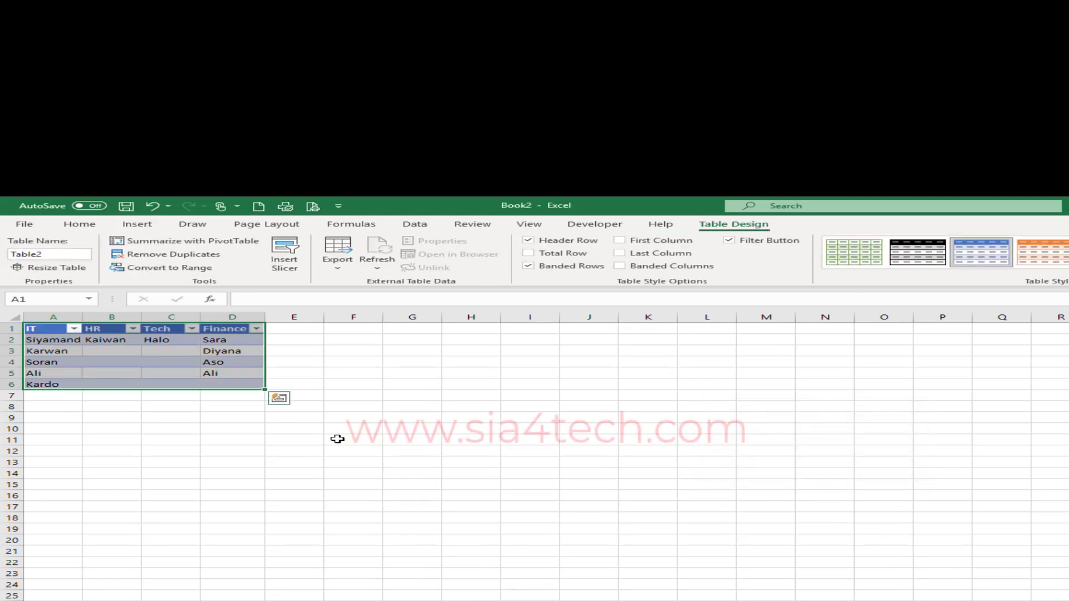
{"action": "left_click", "coordinate": [226, 427]}
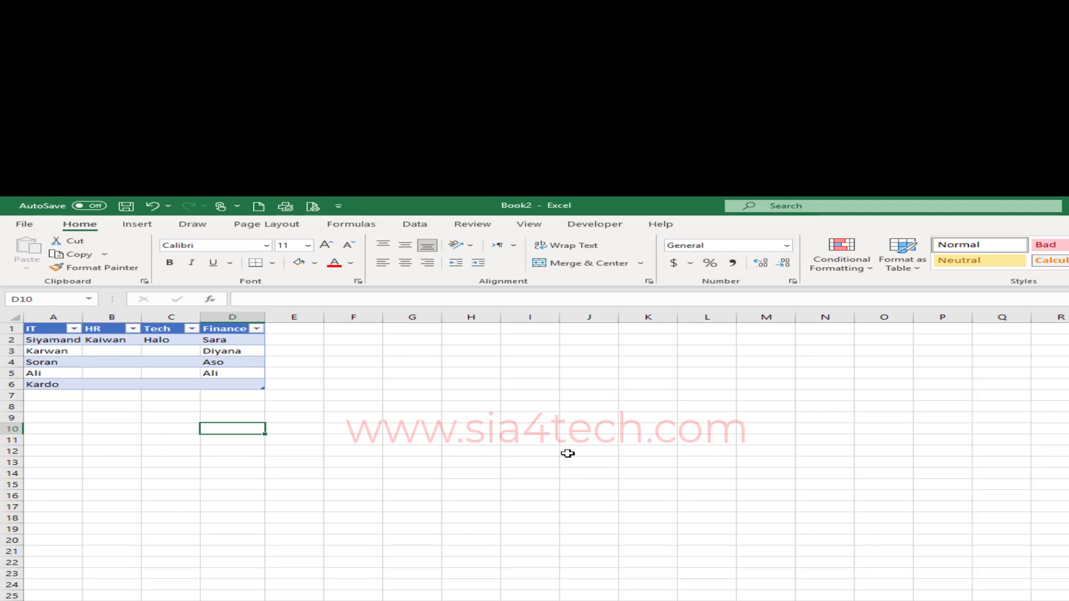
- Review the defined names in Name Manager, then show Table Design for the table around B4
{"action": "left_click", "coordinate": [352, 224]}
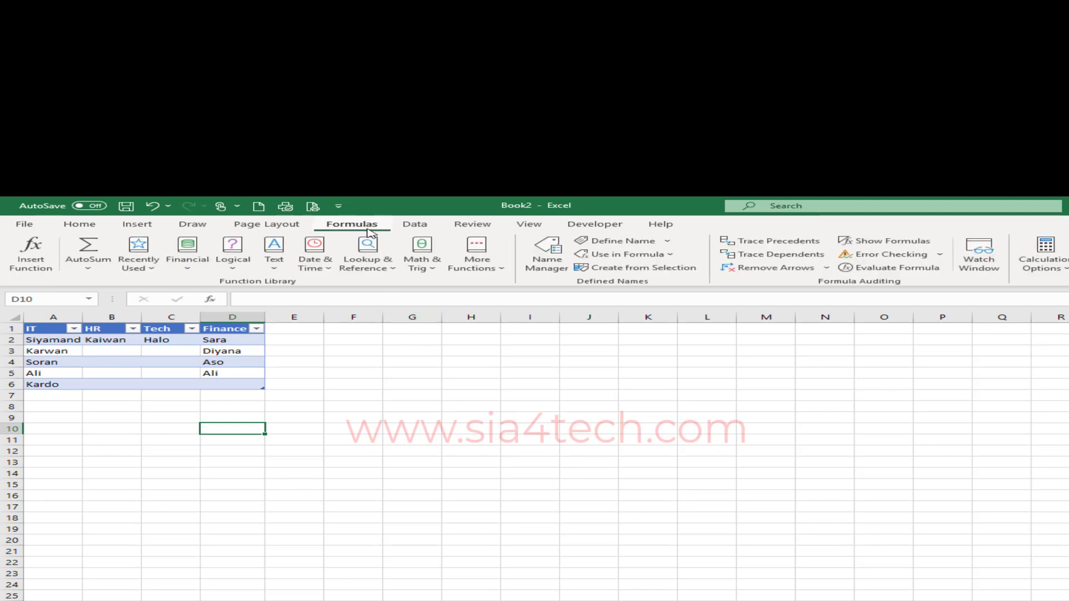
{"action": "left_click", "coordinate": [550, 251]}
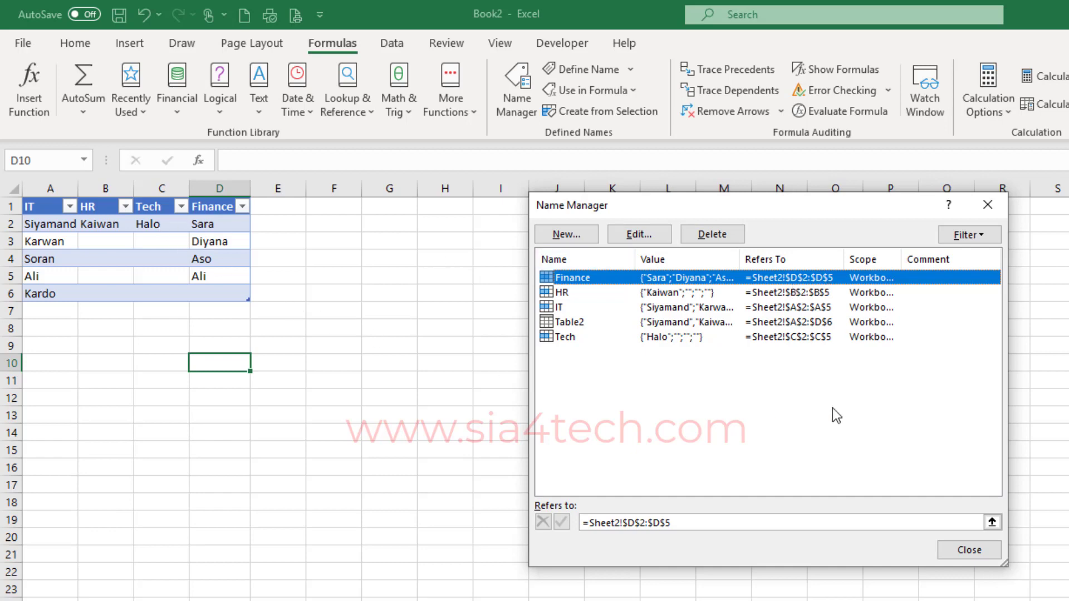
{"action": "left_click", "coordinate": [988, 205]}
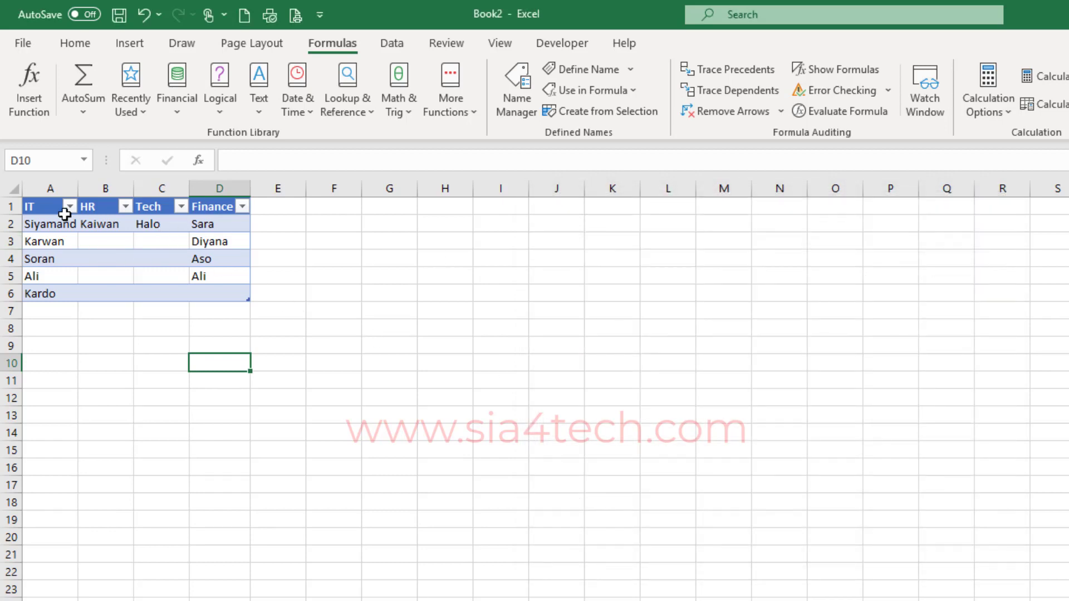
{"action": "left_click", "coordinate": [118, 259]}
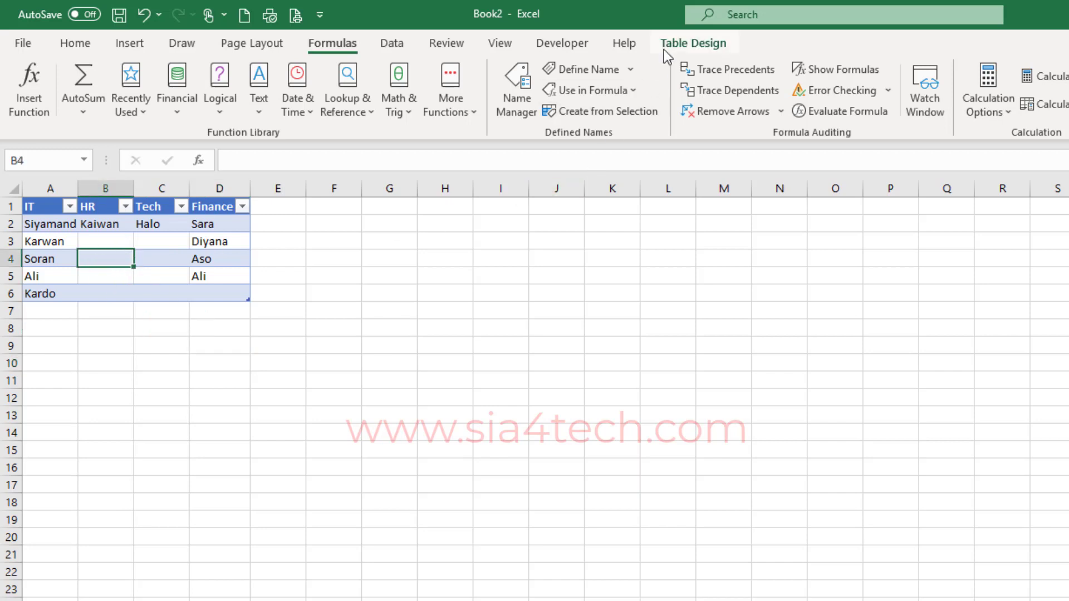
{"action": "left_click", "coordinate": [679, 49]}
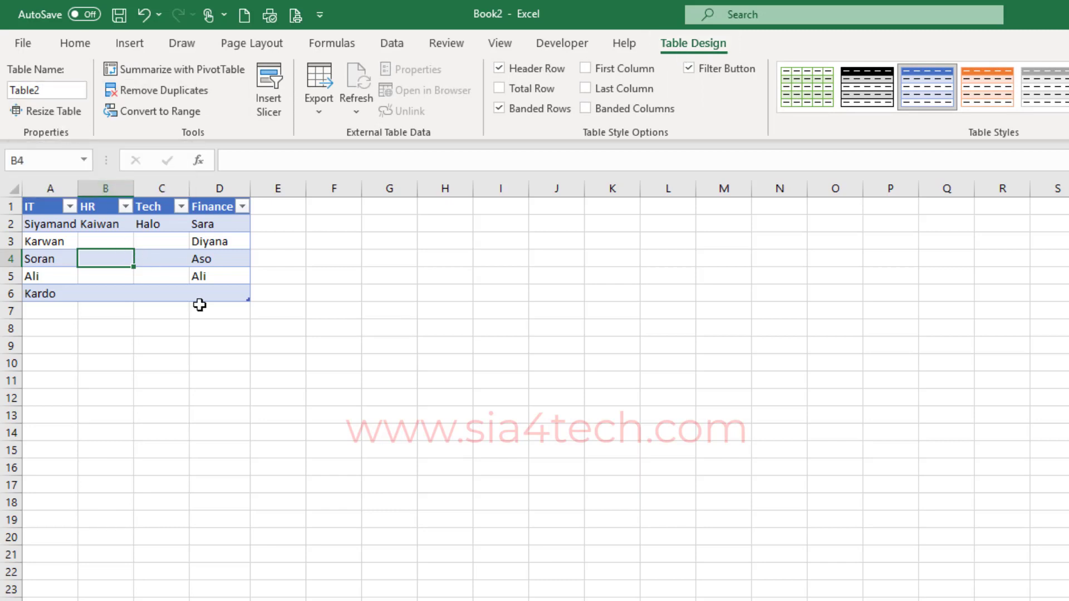
- Replace the table name Table2 with Employee
{"action": "left_click_drag", "start_coordinate": [84, 90], "coordinate": [2, 95]}
{"action": "type", "text": "Employee"}
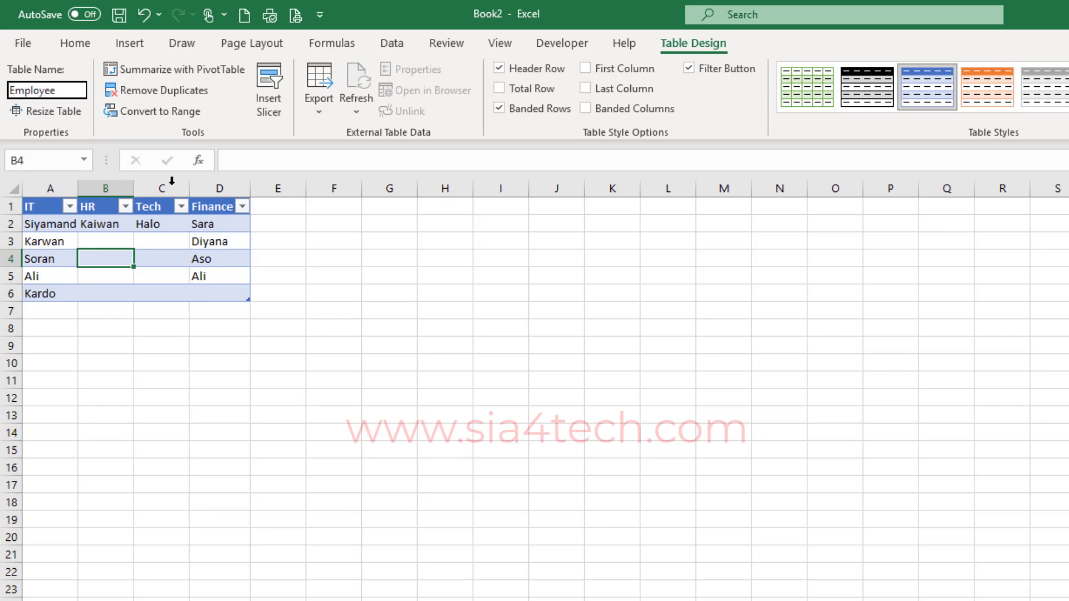
{"action": "key", "text": "Return"}
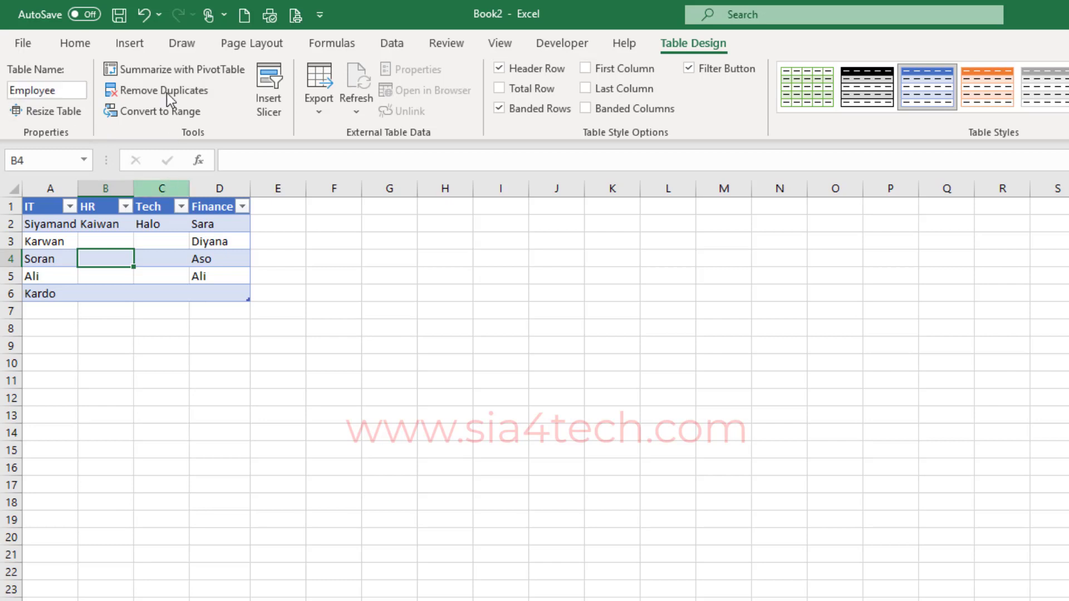
- Reselect cell C4 inside the table and return to its Table Design settings
{"action": "left_click", "coordinate": [165, 342]}
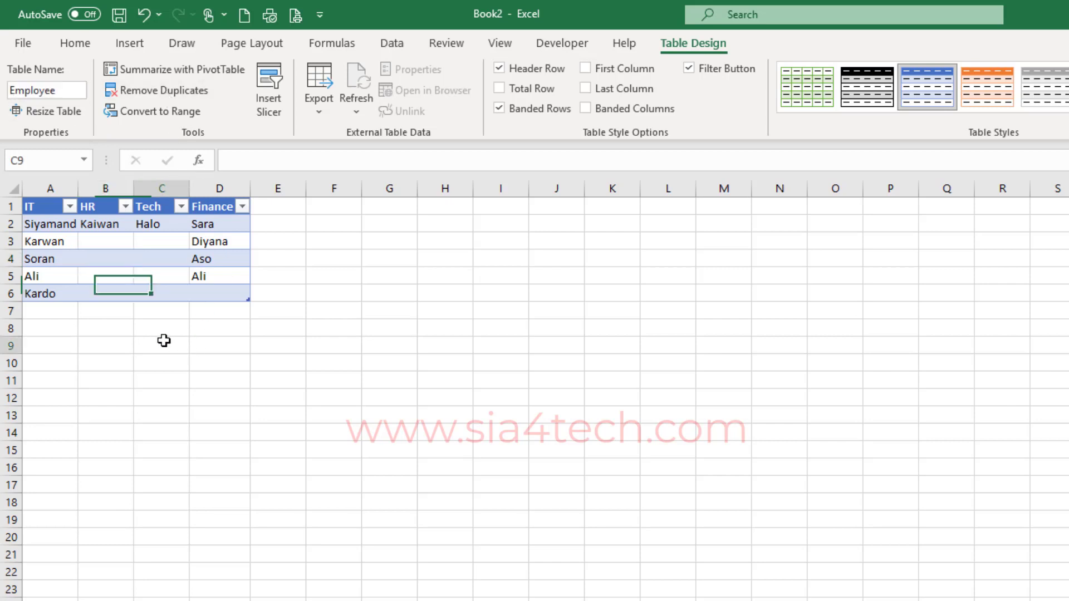
{"action": "left_click", "coordinate": [166, 253]}
{"action": "left_click", "coordinate": [711, 49]}
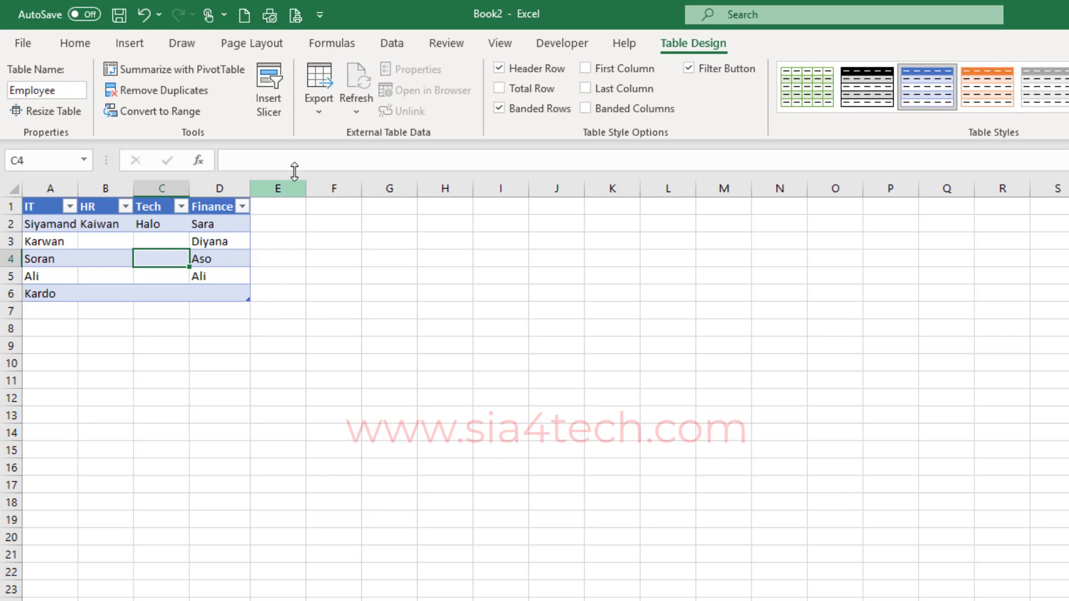
- In Name Manager, redefine the Finance name as =Employee[Finance], covering D2:D6
{"action": "left_click", "coordinate": [341, 51]}
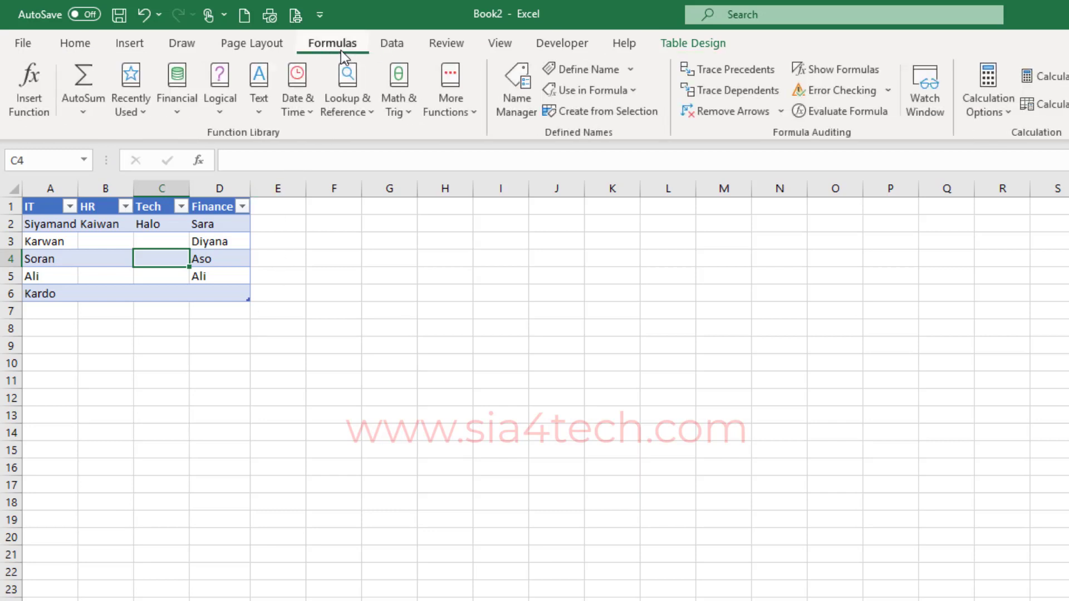
{"action": "left_click", "coordinate": [518, 102]}
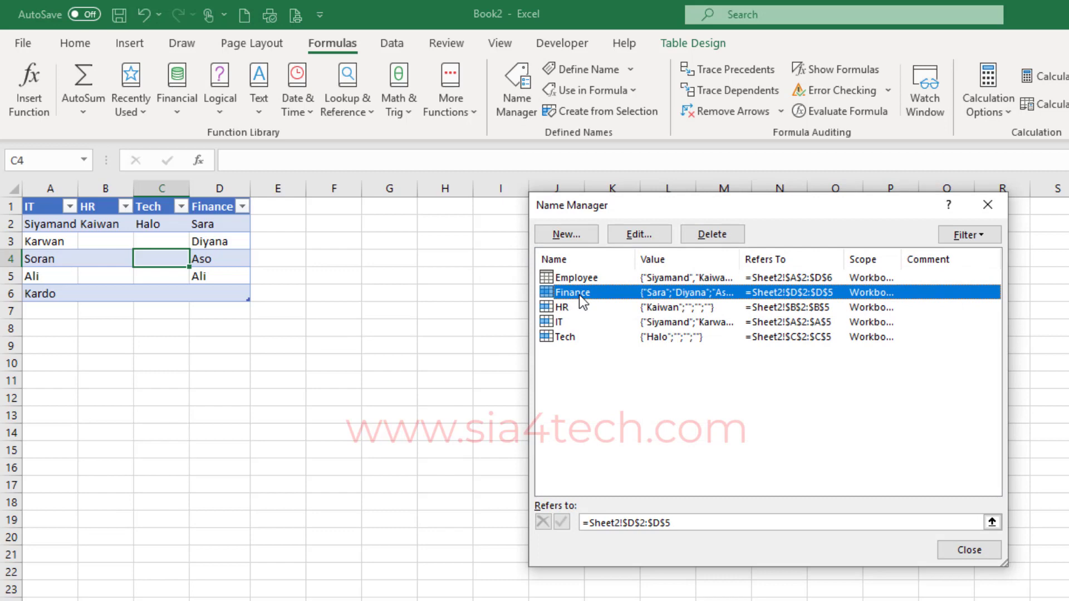
{"action": "double_click", "coordinate": [579, 295]}
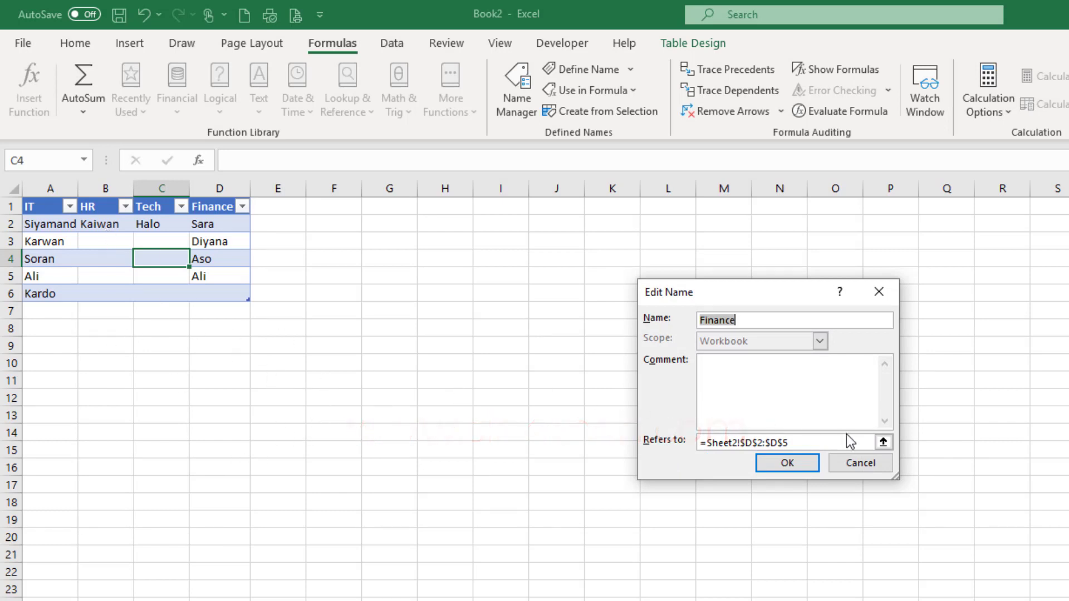
{"action": "left_click", "coordinate": [883, 443]}
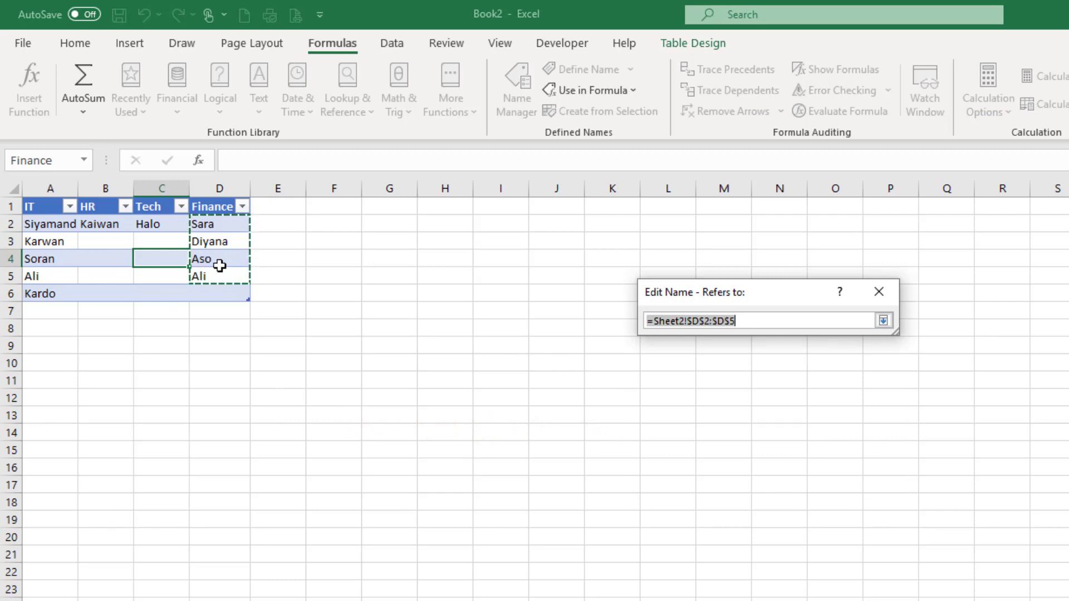
{"action": "left_click_drag", "start_coordinate": [227, 226], "coordinate": [227, 293]}
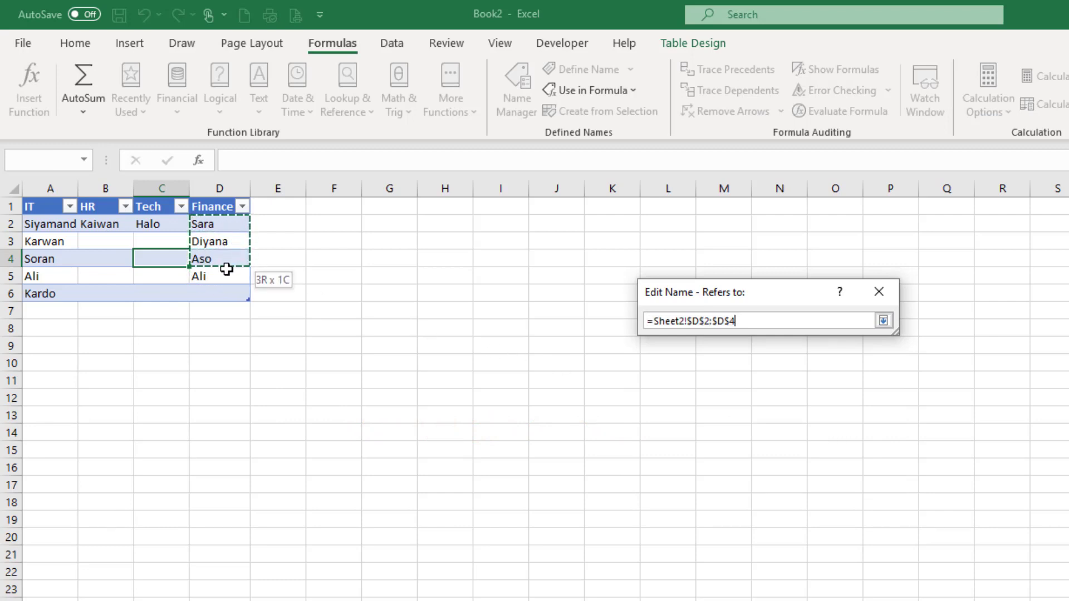
{"action": "left_click", "coordinate": [699, 322]}
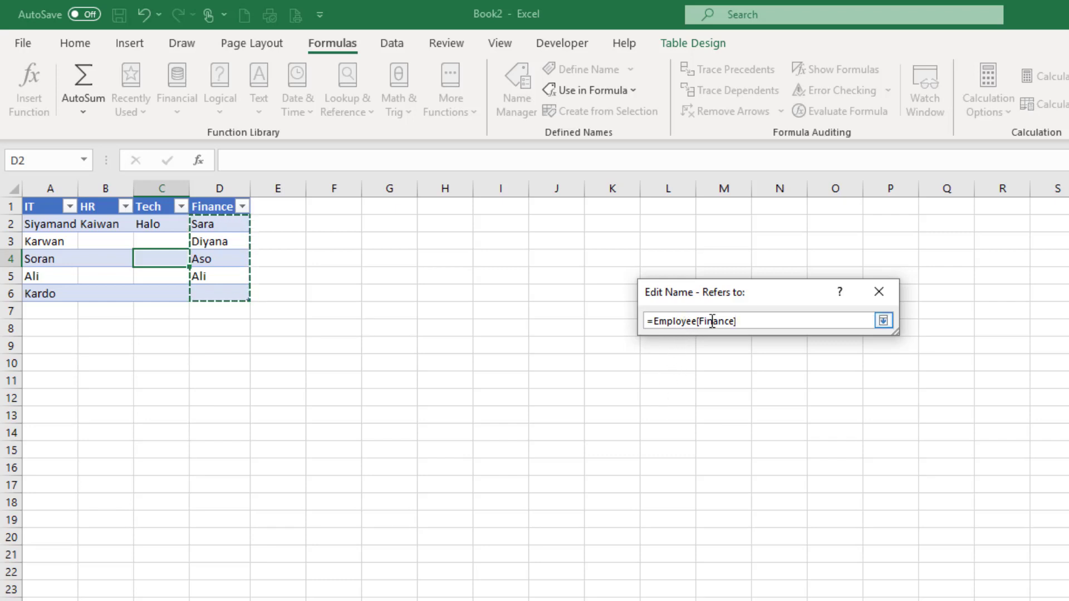
{"action": "left_click", "coordinate": [882, 321]}
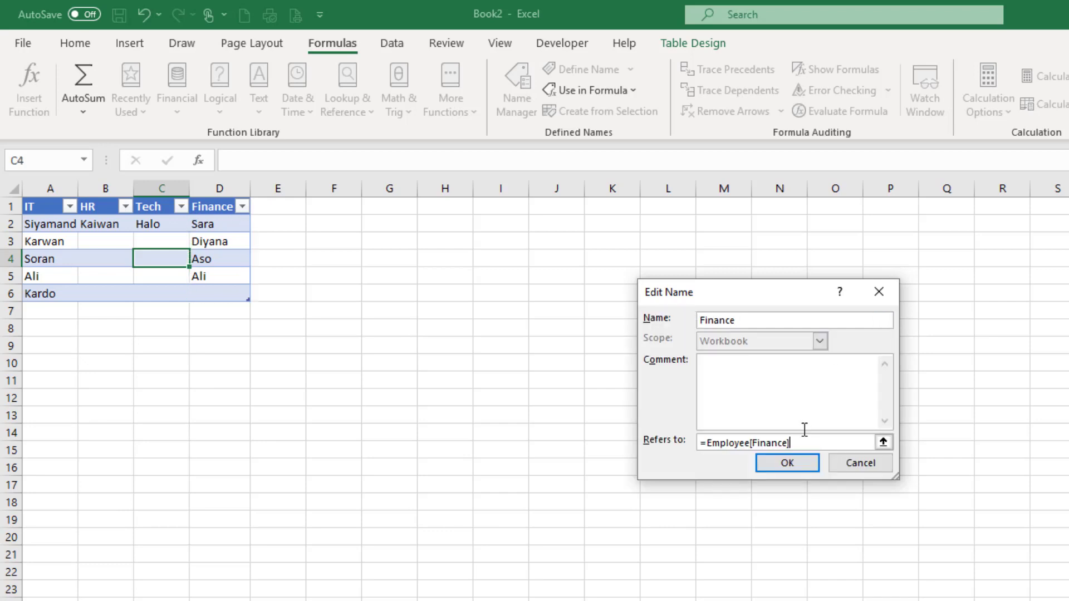
{"action": "left_click", "coordinate": [797, 467]}
{"action": "double_click", "coordinate": [587, 309]}
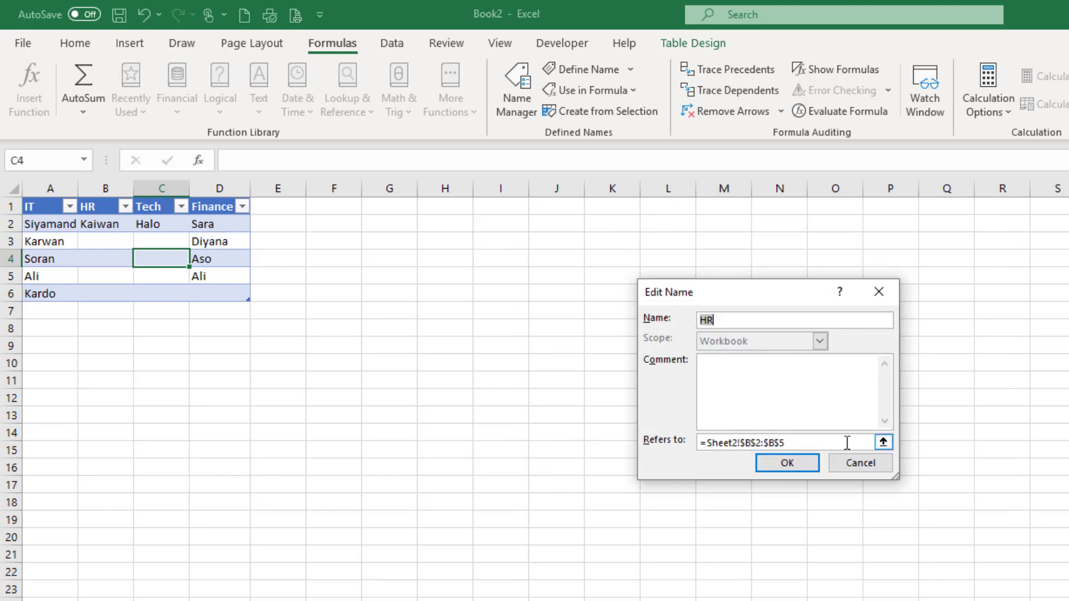
- Point the HR name at the Employee table's HR column
{"action": "left_click", "coordinate": [883, 443]}
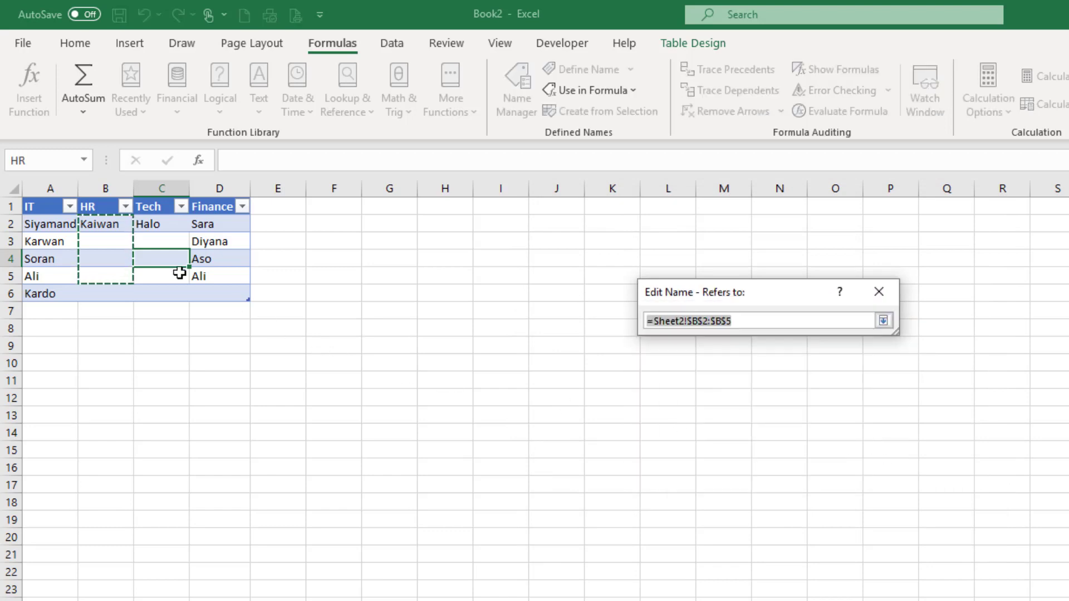
{"action": "left_click", "coordinate": [108, 228]}
{"action": "left_click_drag", "start_coordinate": [108, 231], "coordinate": [109, 290]}
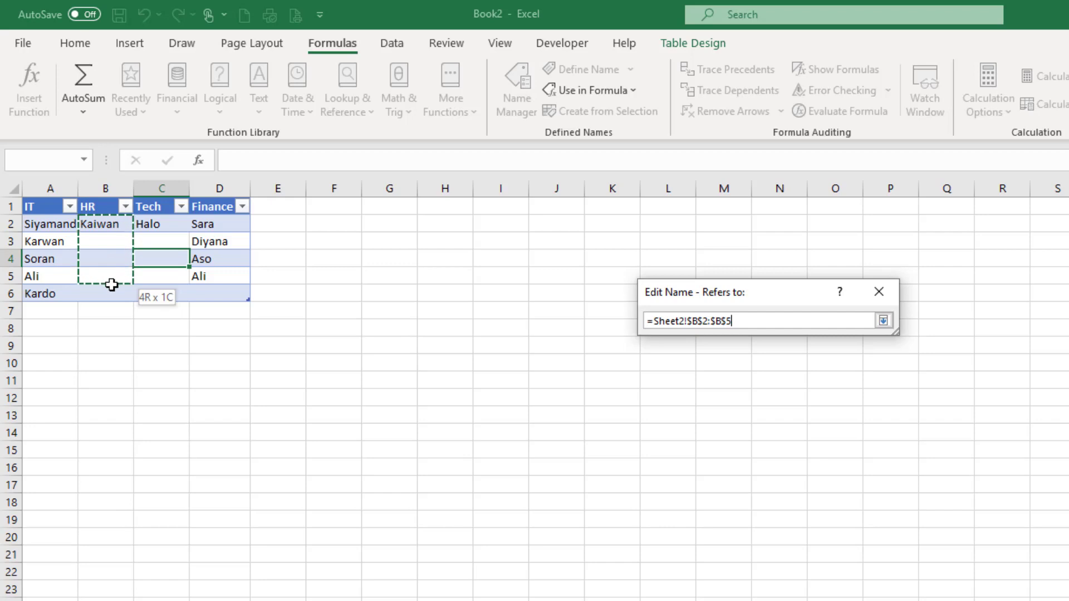
{"action": "left_click", "coordinate": [883, 321]}
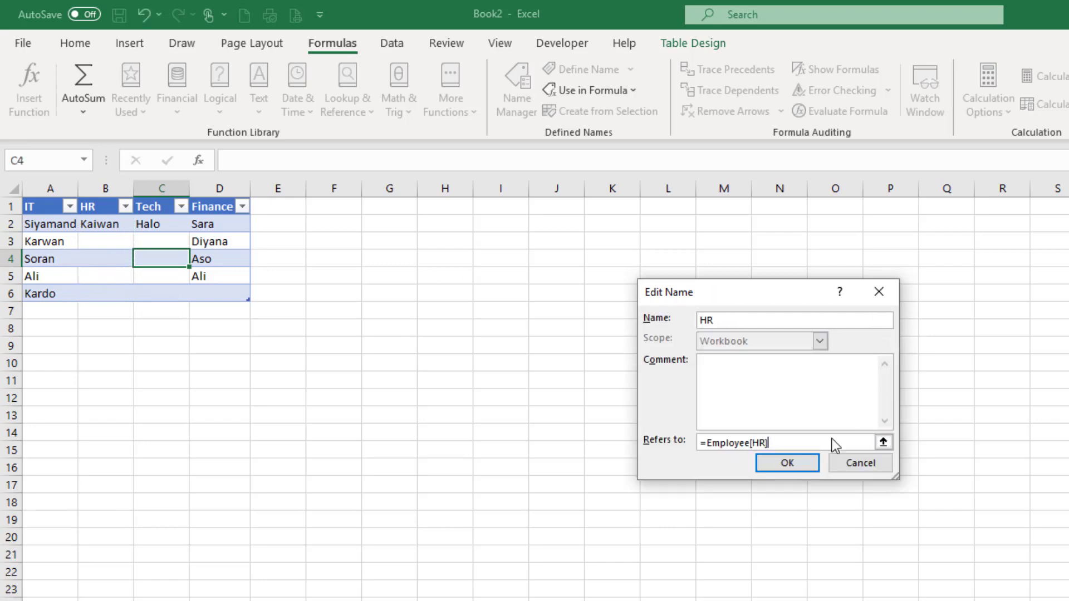
{"action": "left_click", "coordinate": [812, 464]}
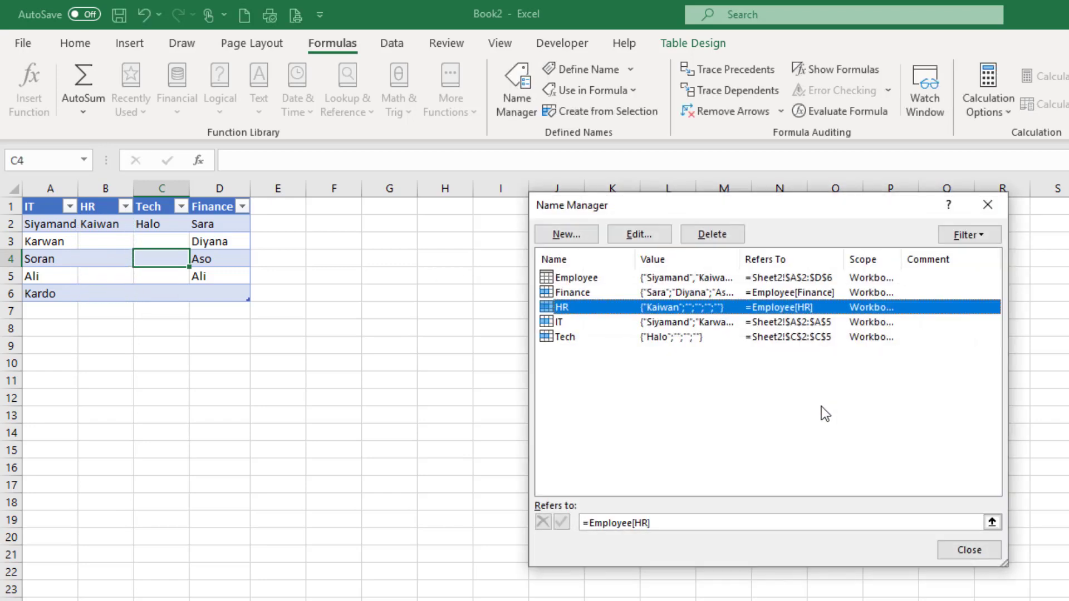
- Point the IT name at the Employee table's IT column
{"action": "double_click", "coordinate": [638, 322]}
{"action": "left_click", "coordinate": [883, 442]}
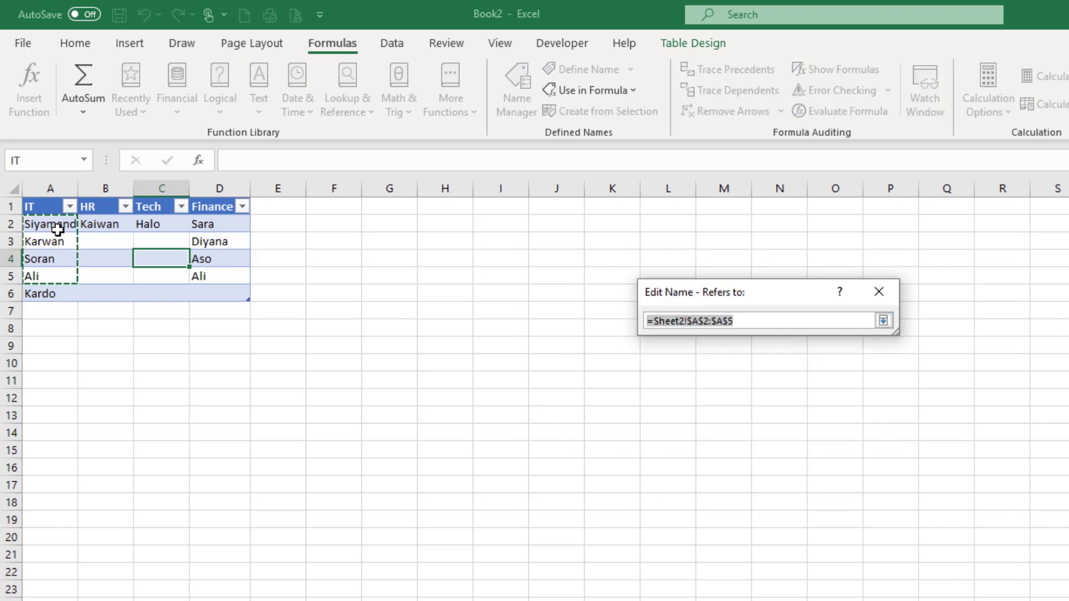
{"action": "left_click_drag", "start_coordinate": [55, 229], "coordinate": [55, 293]}
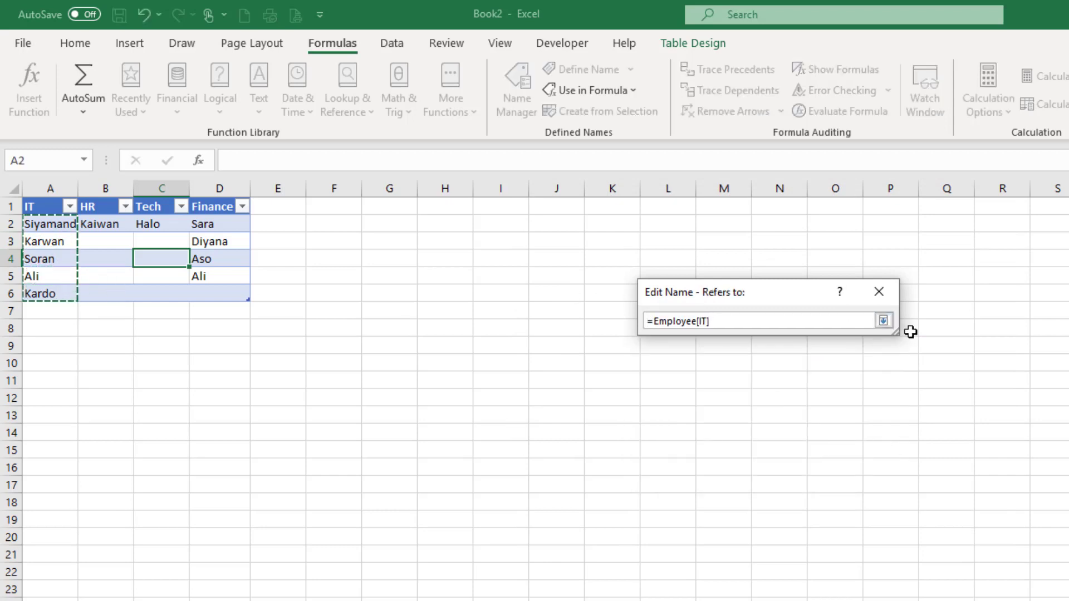
{"action": "left_click", "coordinate": [883, 321]}
{"action": "left_click", "coordinate": [804, 463]}
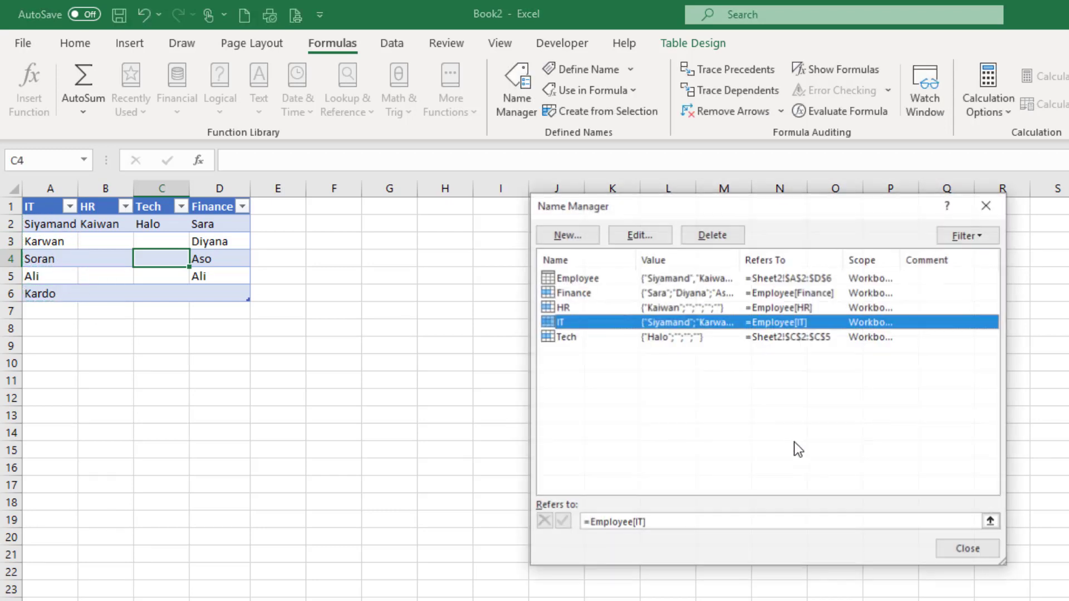
- Point the Tech name at the Employee table's Tech column and close Name Manager
{"action": "left_click", "coordinate": [637, 337]}
{"action": "double_click", "coordinate": [638, 337]}
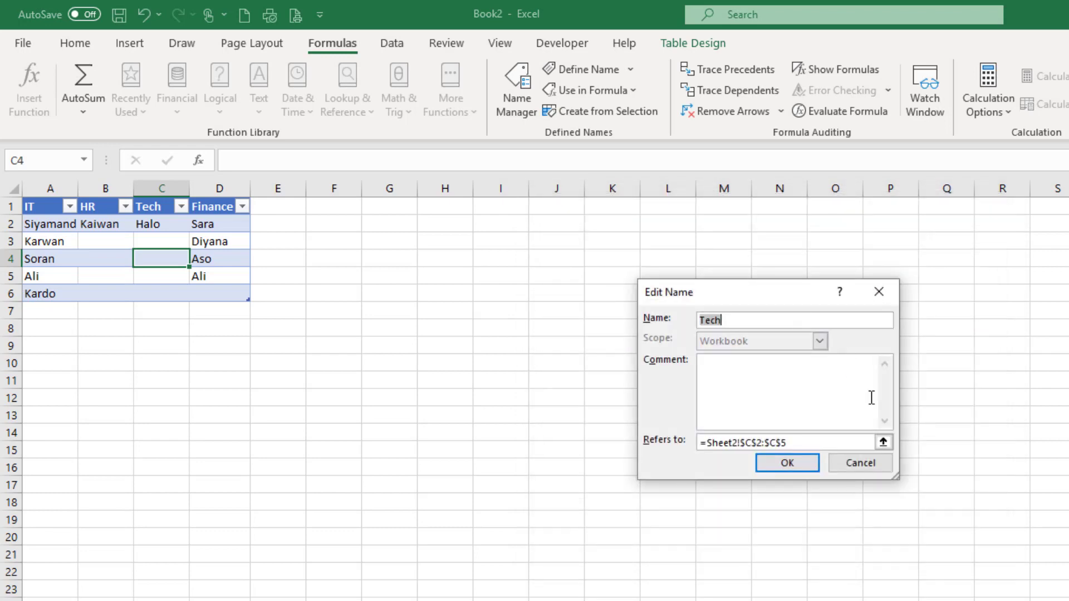
{"action": "left_click", "coordinate": [883, 442]}
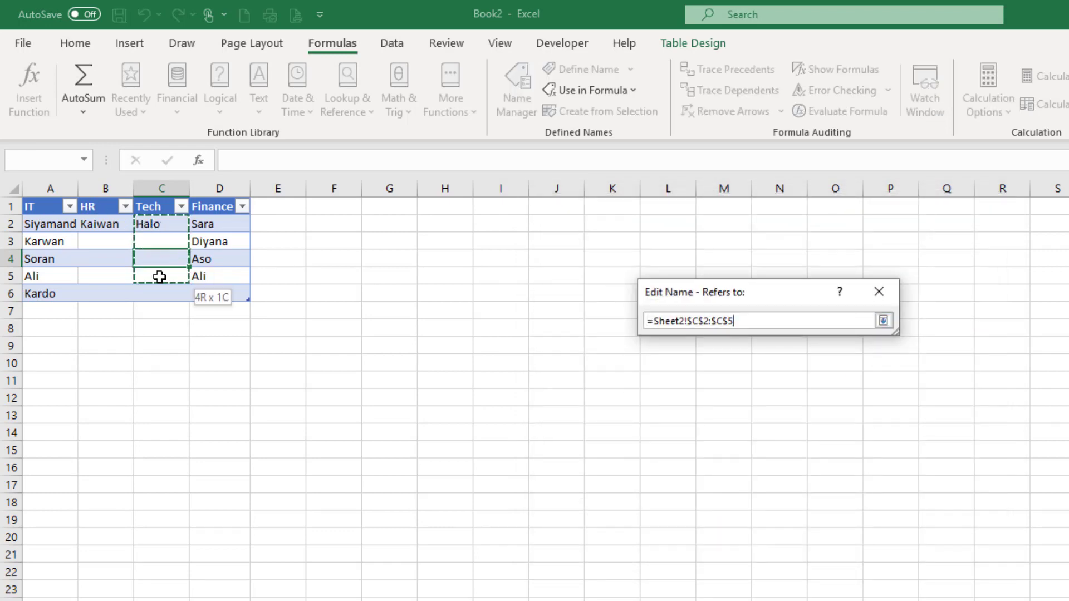
{"action": "left_click_drag", "start_coordinate": [147, 223], "coordinate": [161, 287]}
{"action": "left_click", "coordinate": [883, 322]}
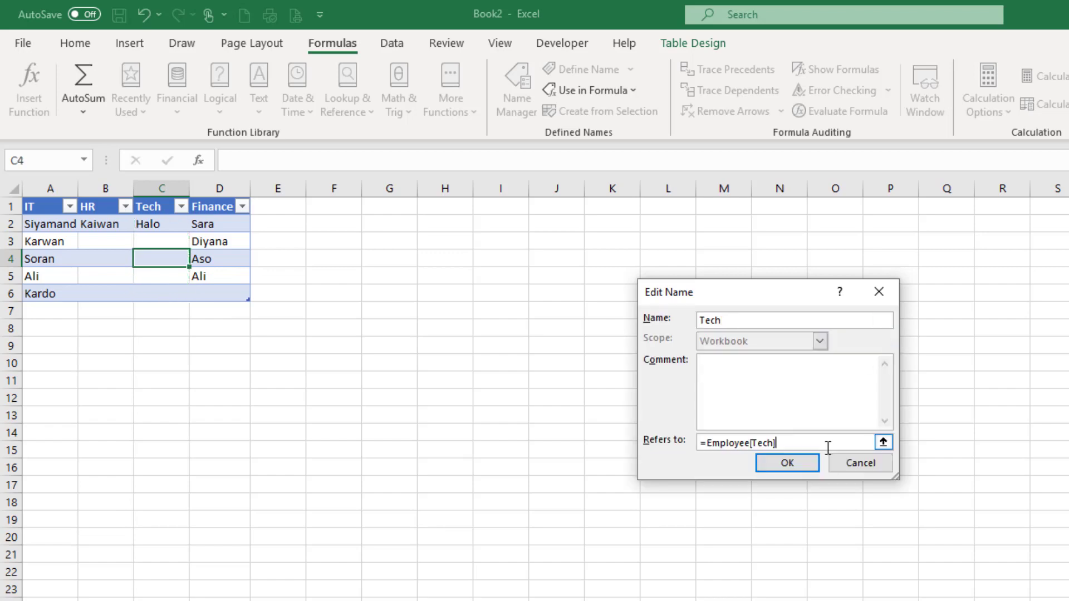
{"action": "left_click", "coordinate": [786, 462]}
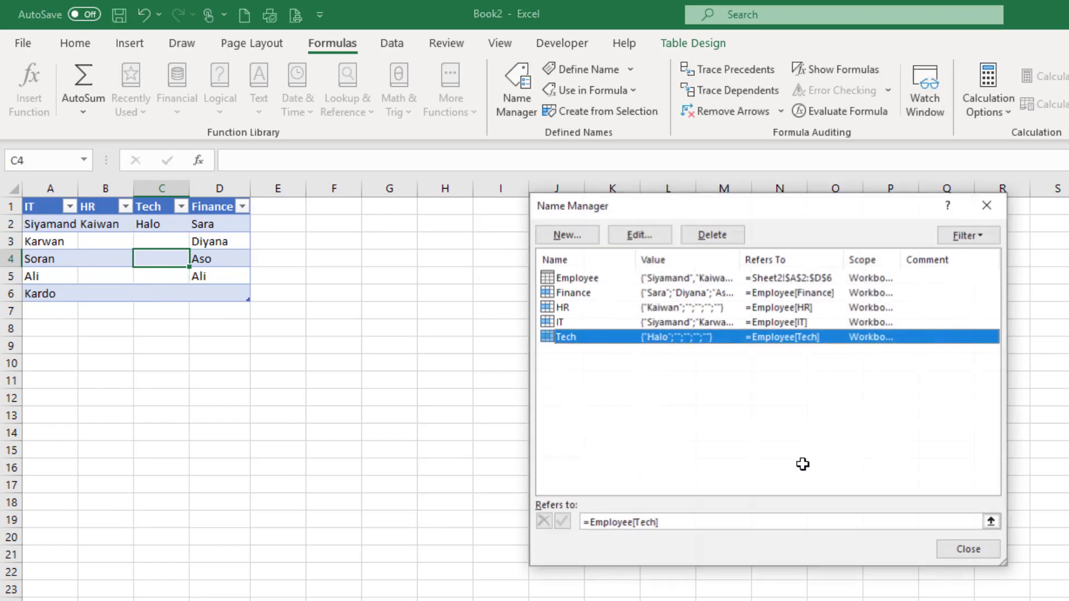
{"action": "left_click", "coordinate": [969, 550]}
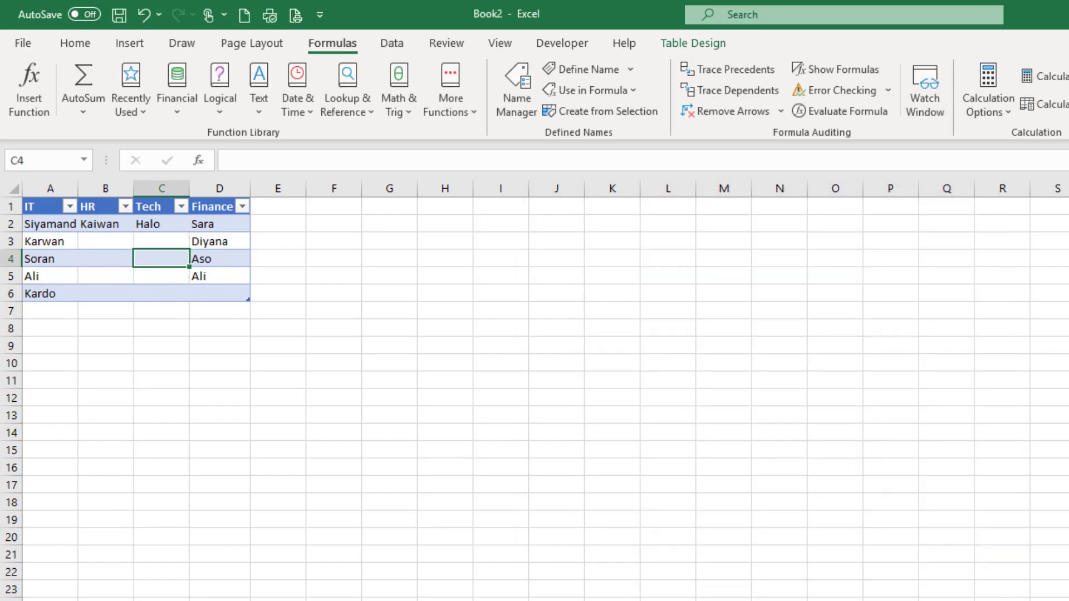
- On the Department/Name sheet, set D10 to IT and choose Kardo in E10
{"action": "key", "text": "ctrl+Page_Down"}
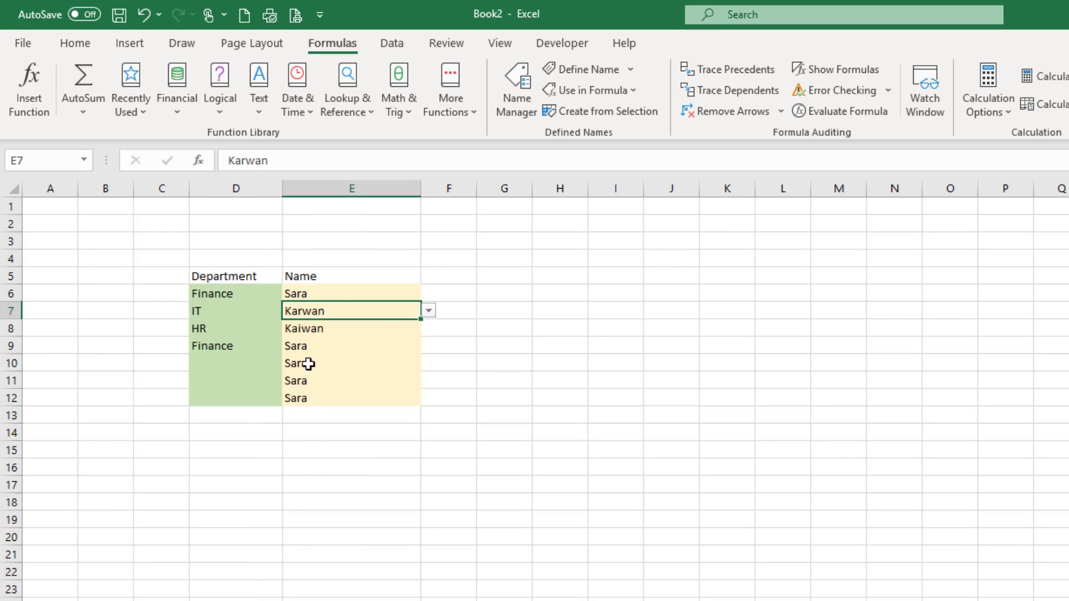
{"action": "left_click", "coordinate": [274, 360]}
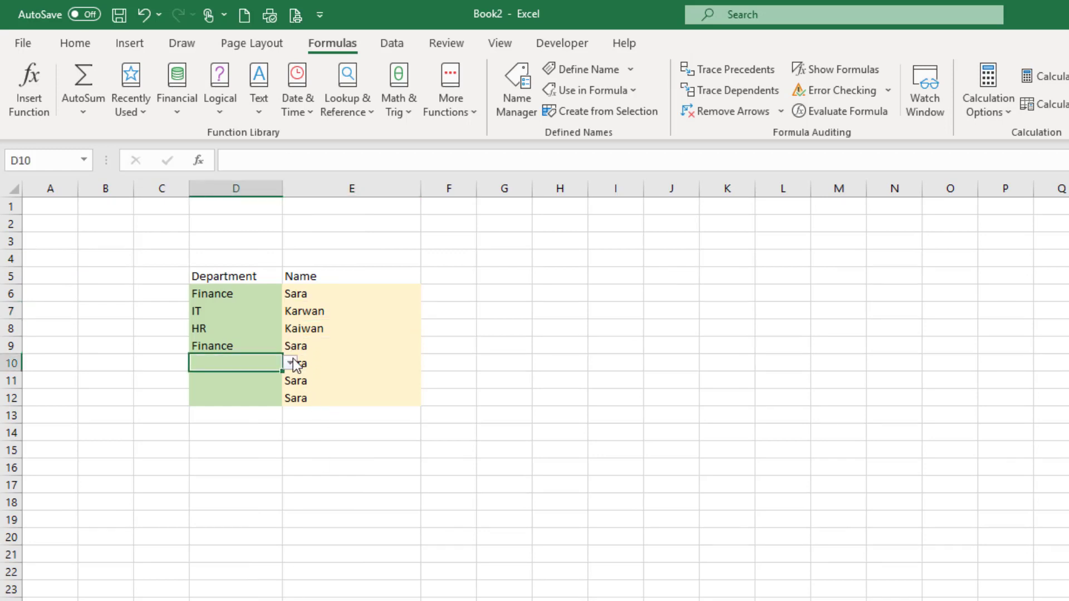
{"action": "left_click", "coordinate": [290, 363]}
{"action": "left_click", "coordinate": [287, 376]}
{"action": "left_click", "coordinate": [353, 358]}
{"action": "left_click", "coordinate": [427, 363]}
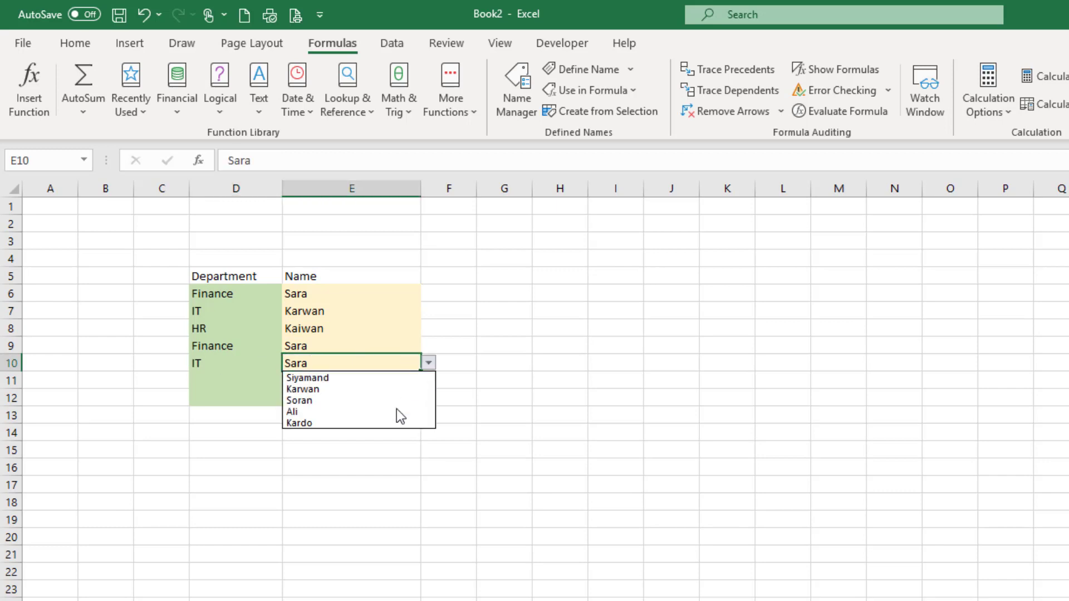
{"action": "left_click", "coordinate": [396, 423]}
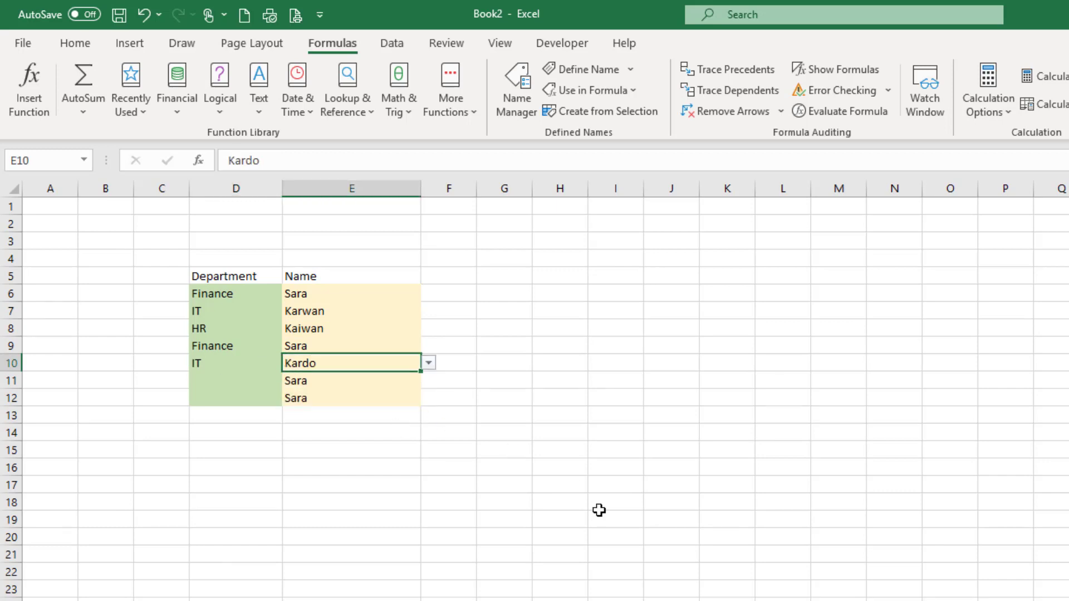
- Enter Qadir in A7 below the IT names, extending the Employee table to row 7
{"action": "key", "text": "ctrl+Page_Up"}
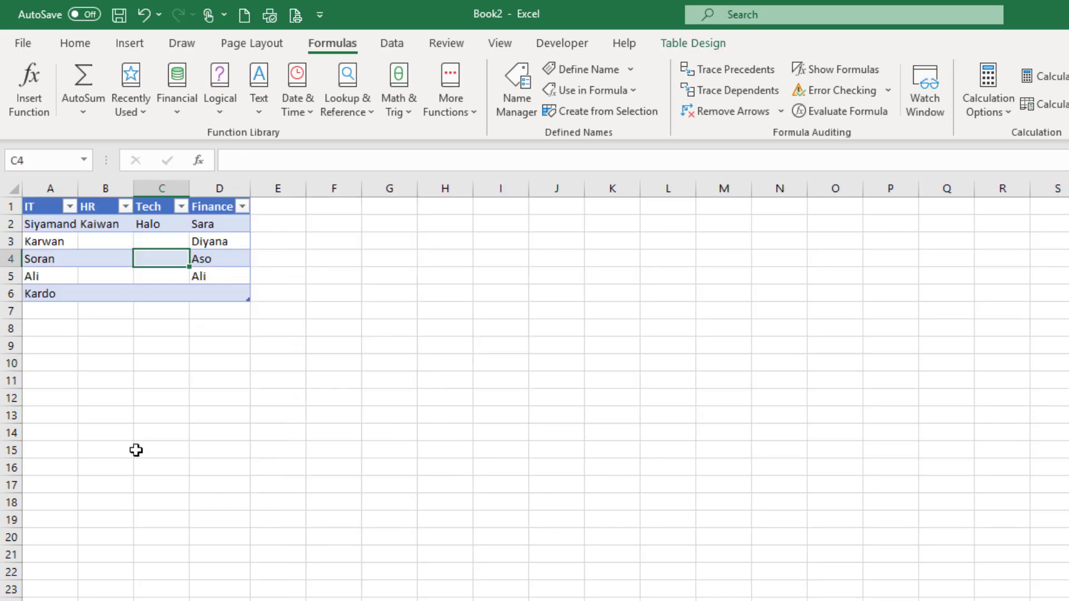
{"action": "left_click", "coordinate": [64, 315]}
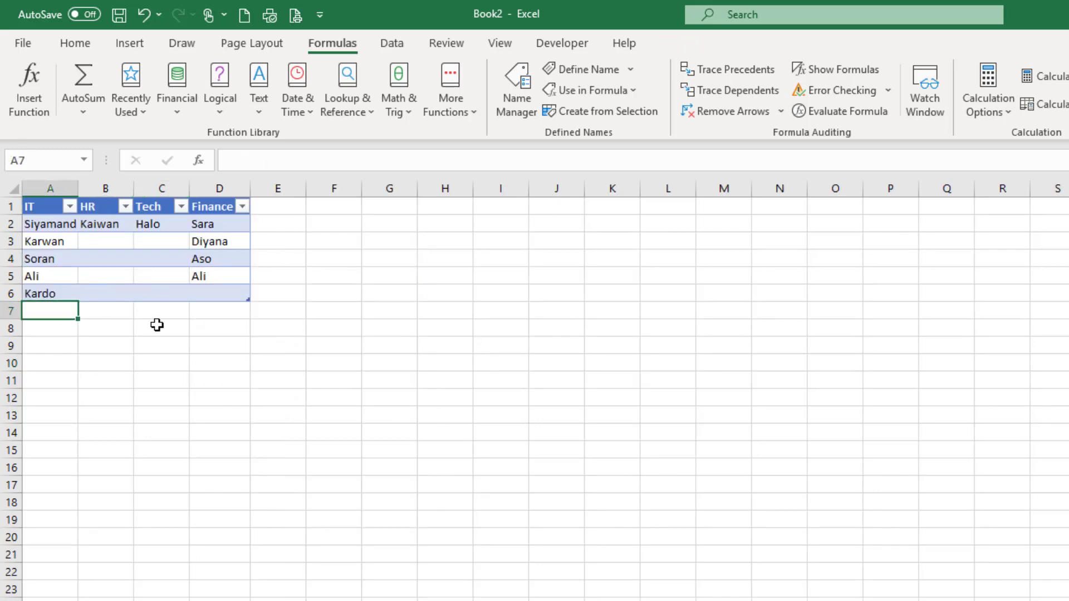
{"action": "type", "text": "Qadir"}
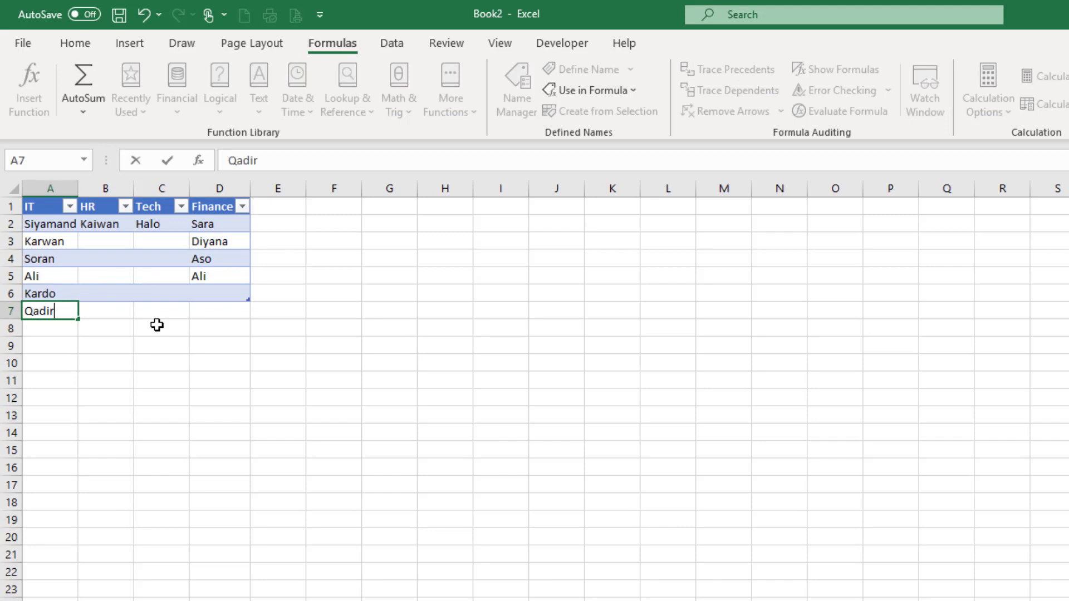
{"action": "key", "text": "Return"}
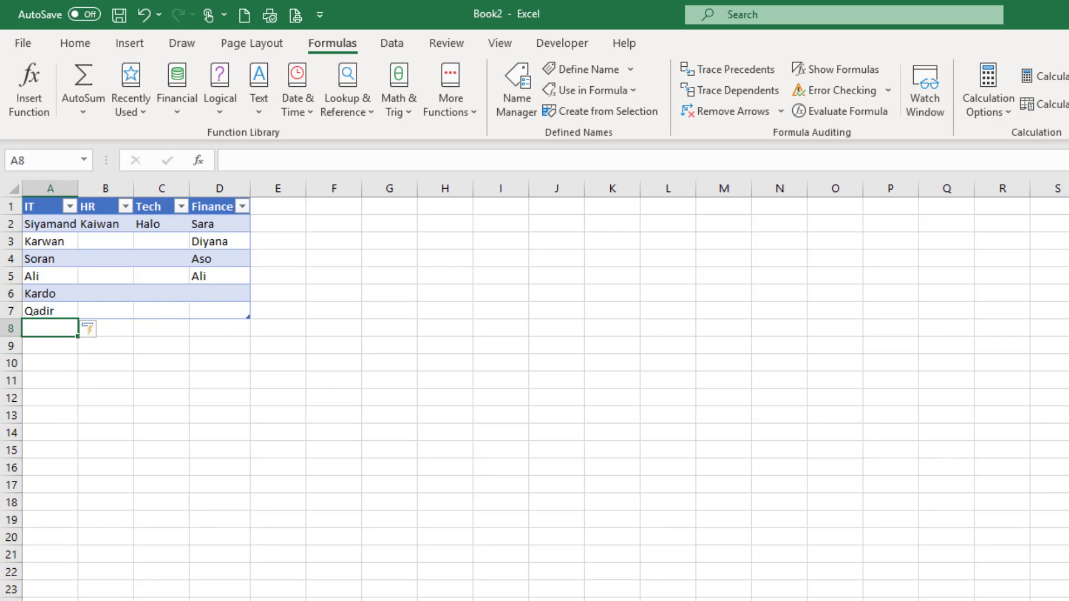
{"action": "left_click", "coordinate": [429, 363]}
{"action": "key", "text": "Escape"}
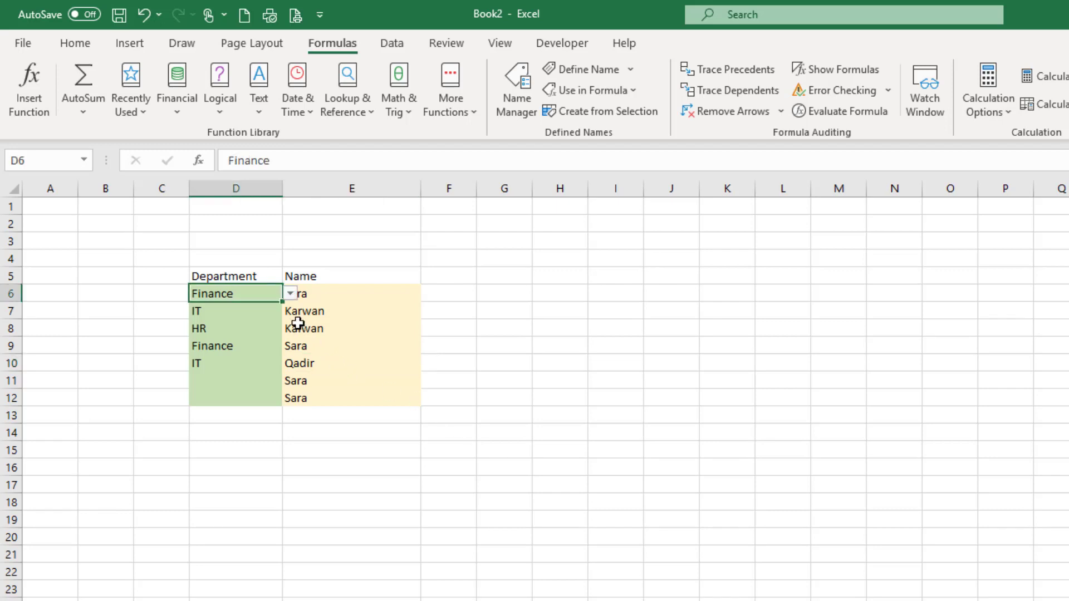
- Set D6 to Tech and clear the outdated name Sara from E6, whose list offers only Halo
{"action": "left_click", "coordinate": [291, 295]}
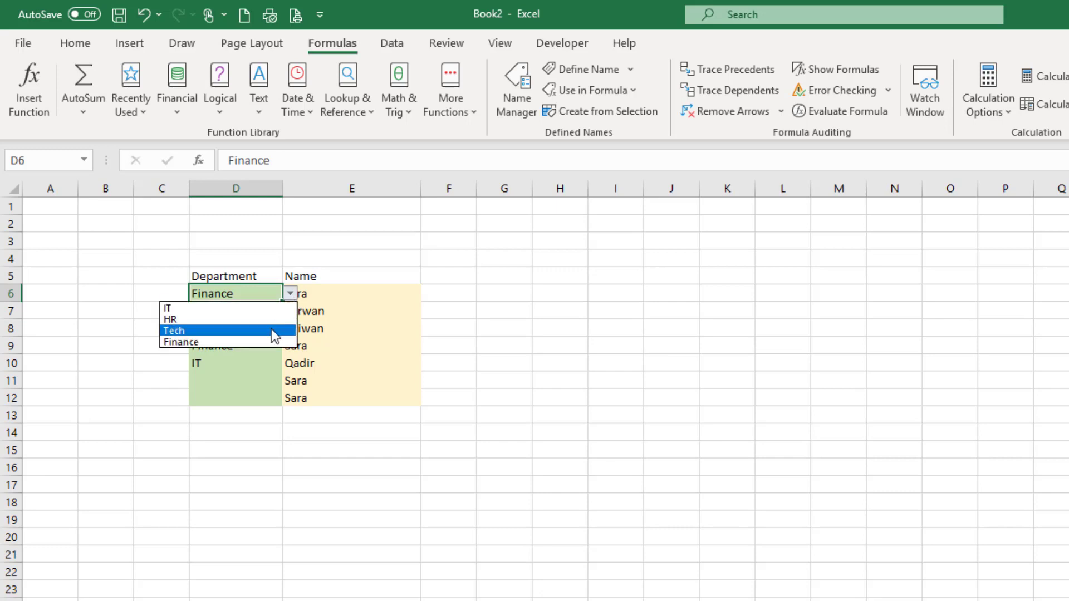
{"action": "left_click", "coordinate": [275, 332]}
{"action": "left_click", "coordinate": [341, 299]}
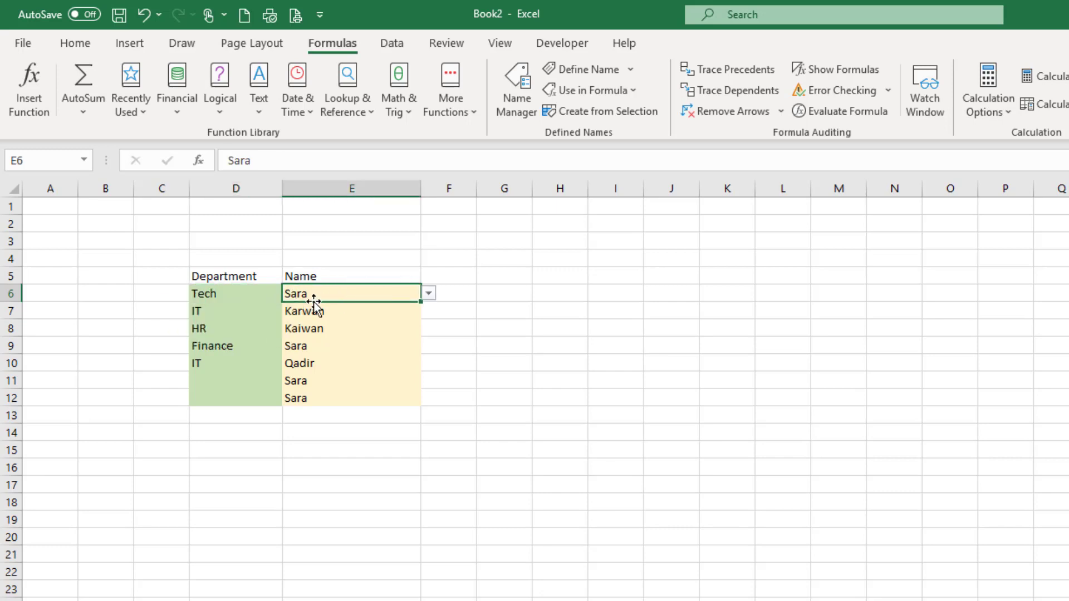
{"action": "left_click", "coordinate": [428, 293]}
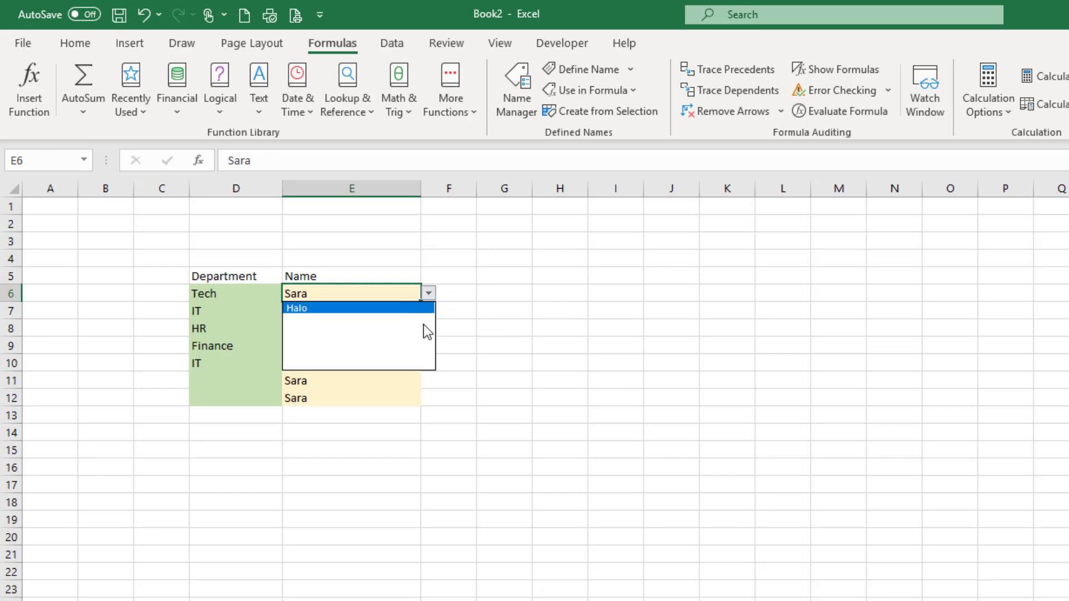
{"action": "left_click", "coordinate": [391, 318]}
{"action": "left_click", "coordinate": [522, 436]}
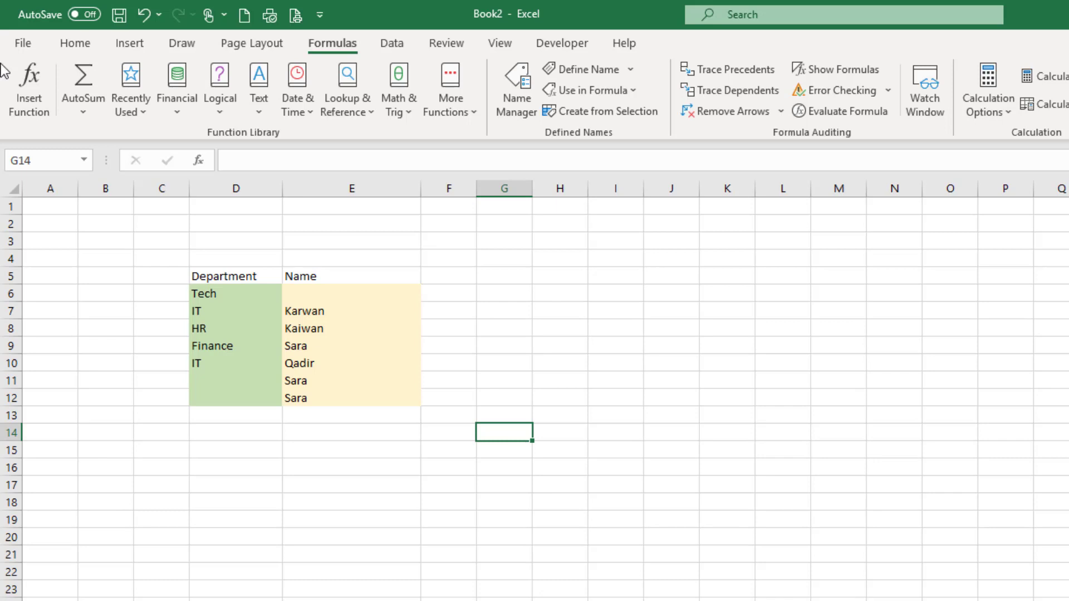
{"action": "left_click", "coordinate": [327, 293]}
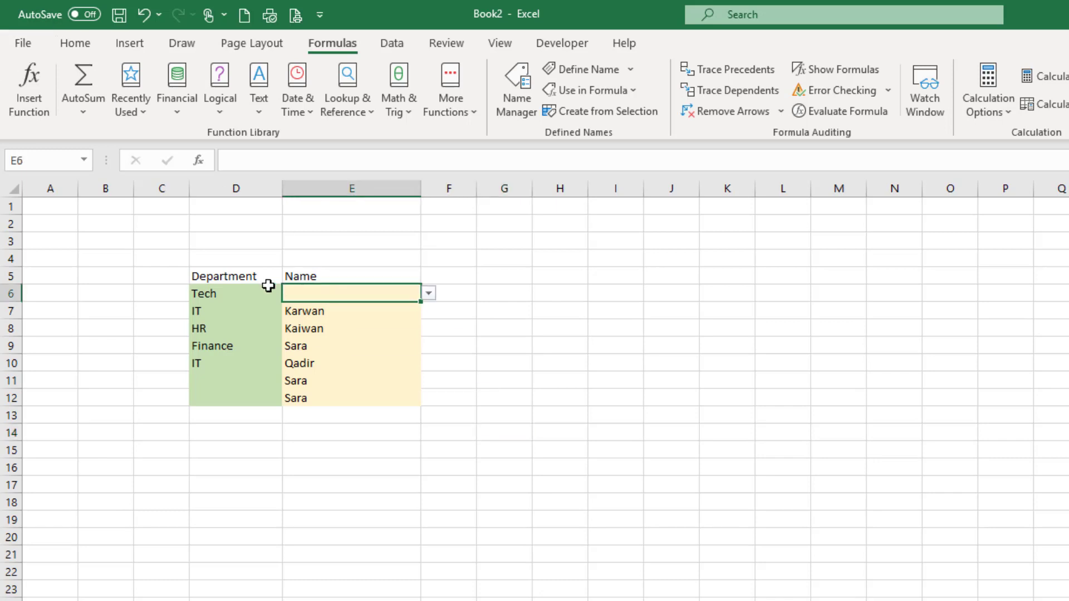
{"action": "left_click", "coordinate": [239, 292]}
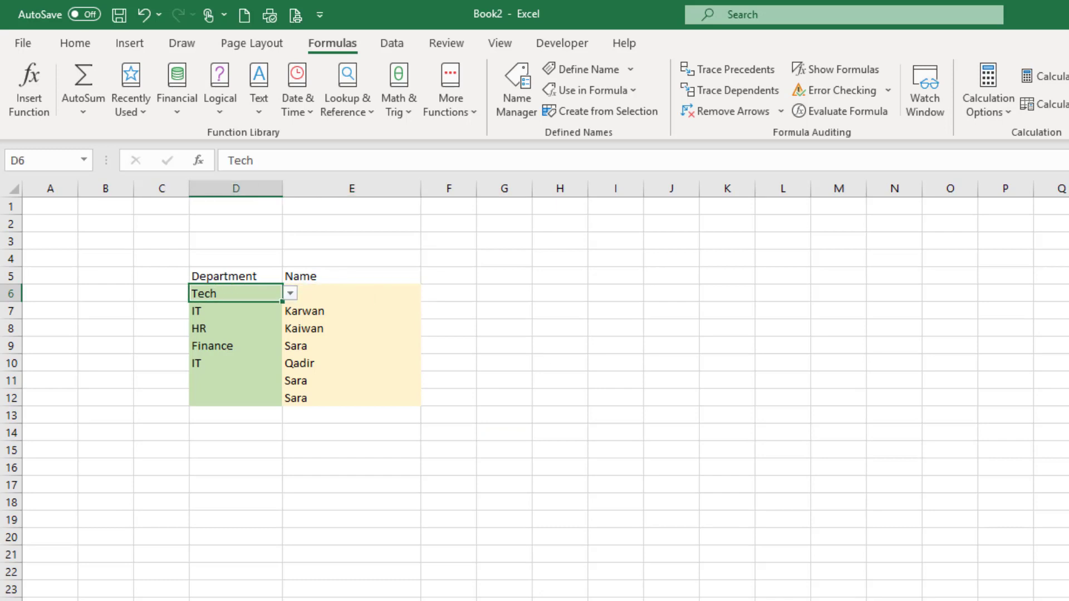